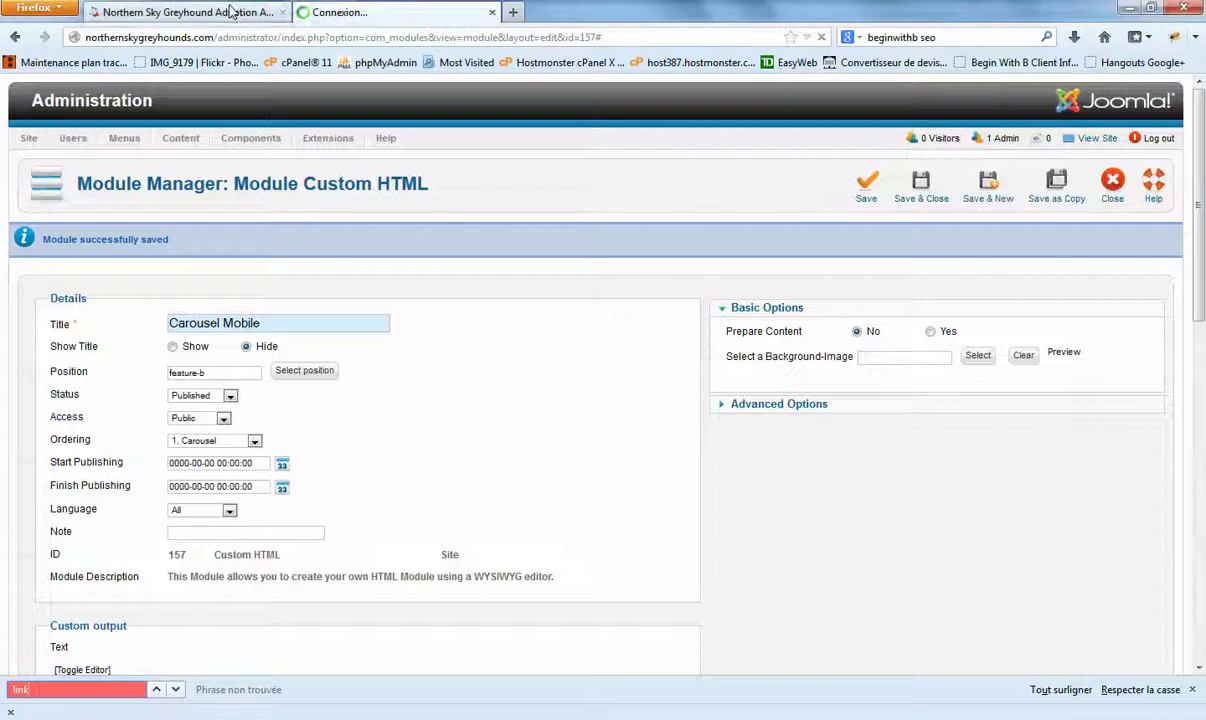
Step: Switch to the public Northern Sky Greyhound home page and scroll up to its carousel
left_click(232, 12)
scroll(234, 152, "up", 5)
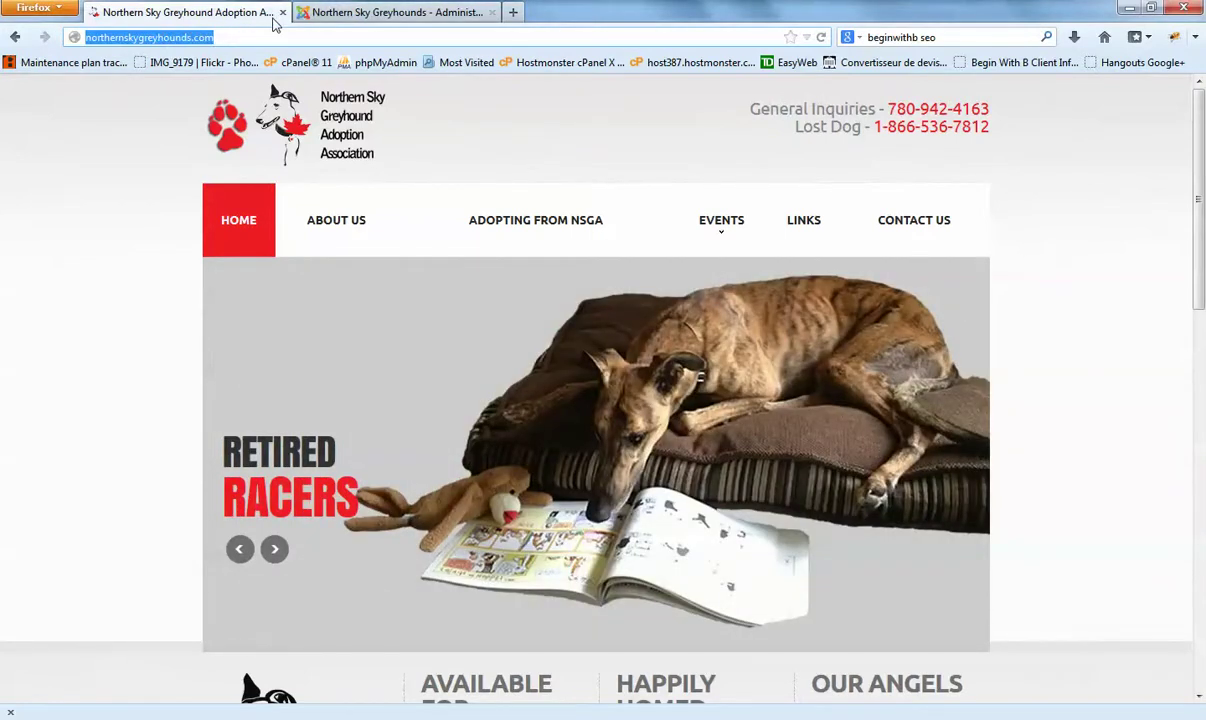
Step: Scroll through the public home page, glancing briefly at the admin module list
left_click(336, 15)
left_click(269, 13)
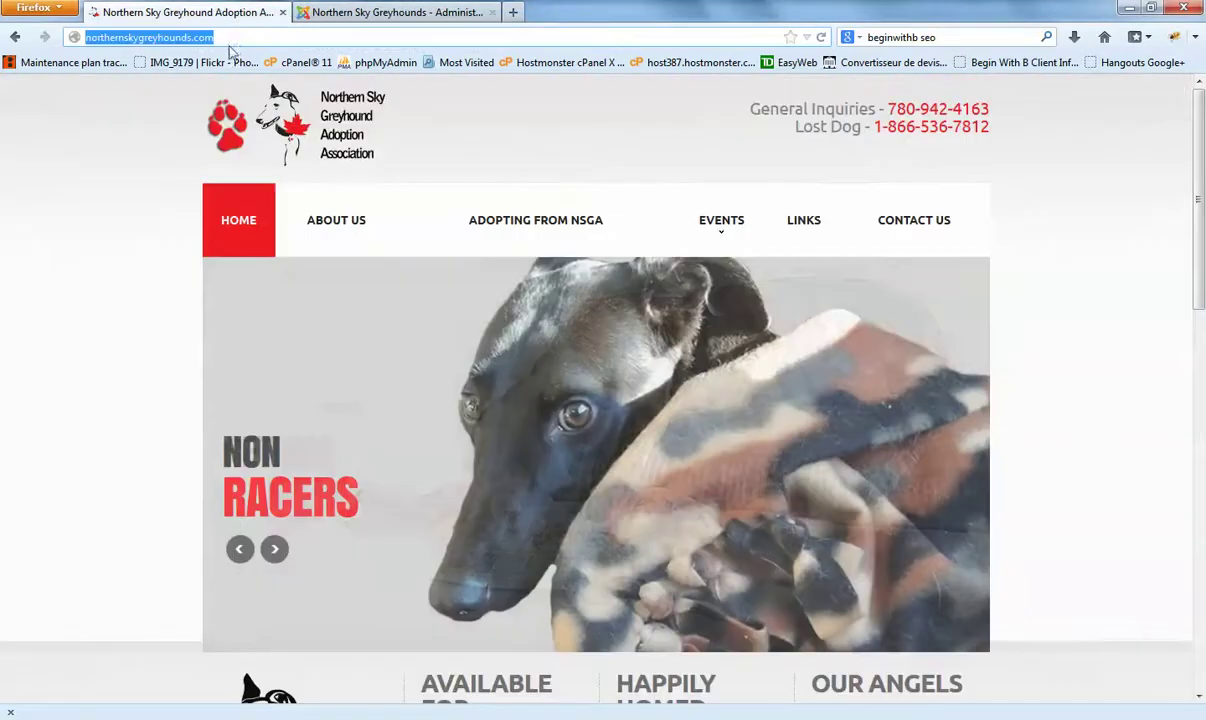
left_click(226, 38)
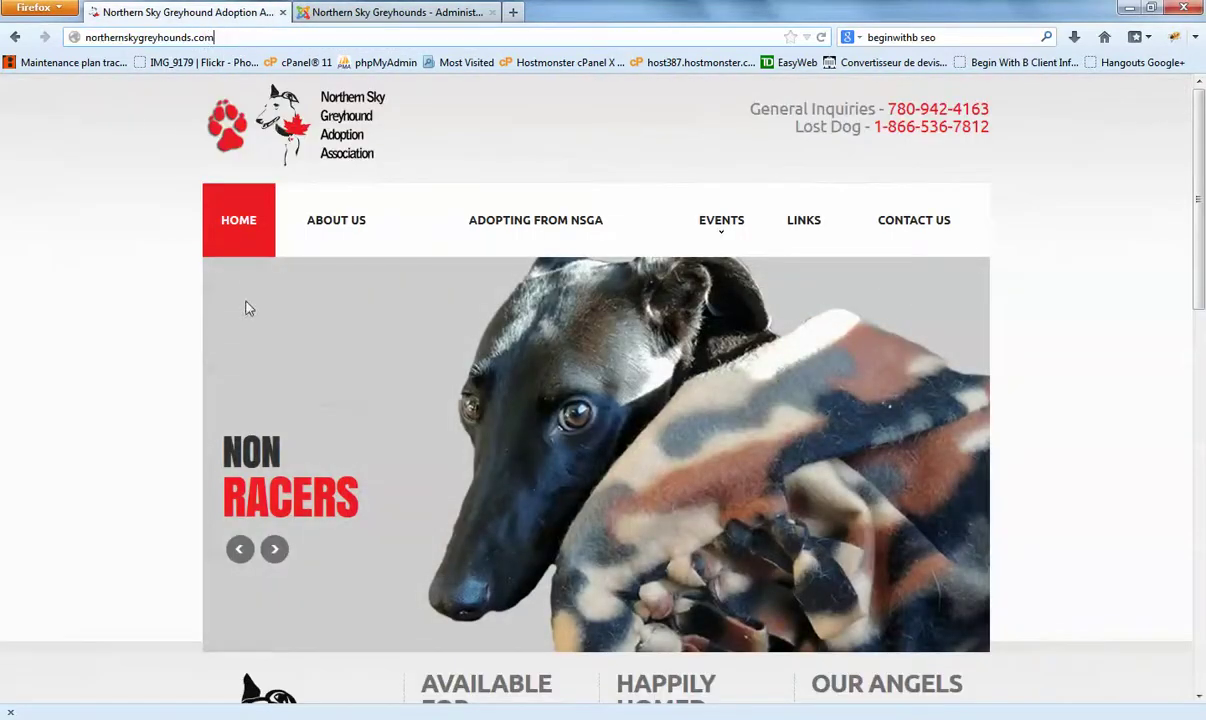
scroll(545, 372, "down", 5)
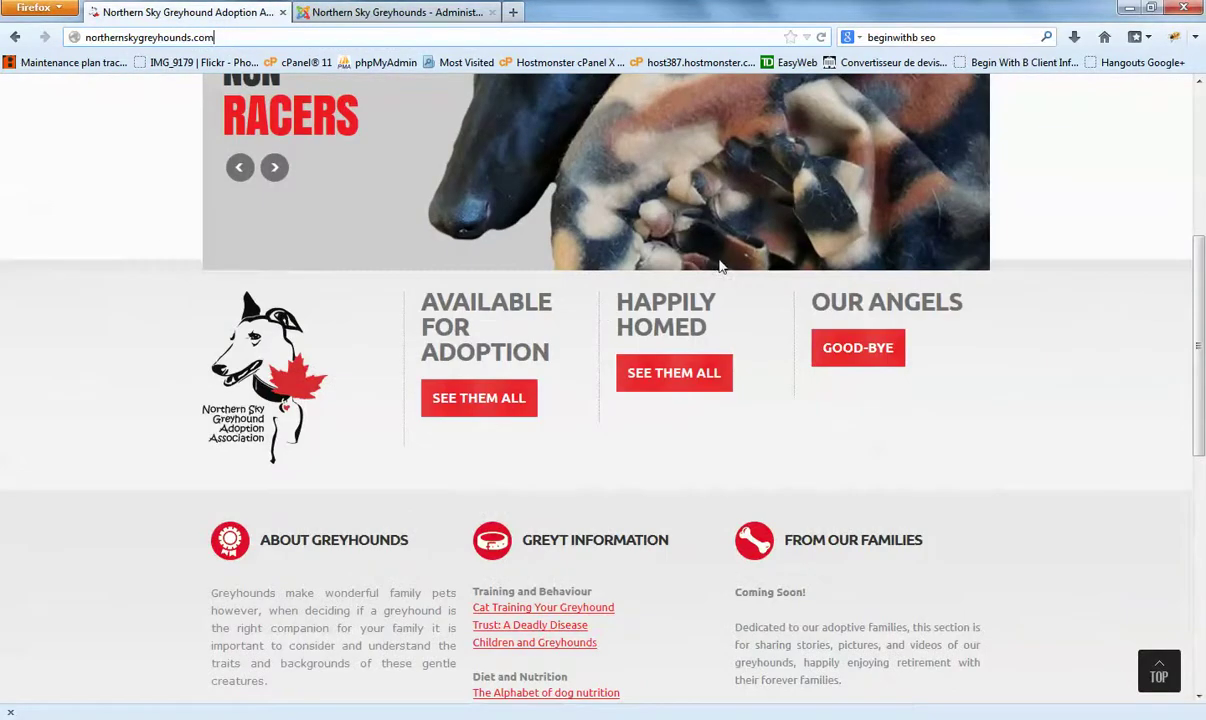
scroll(720, 267, "up", 5)
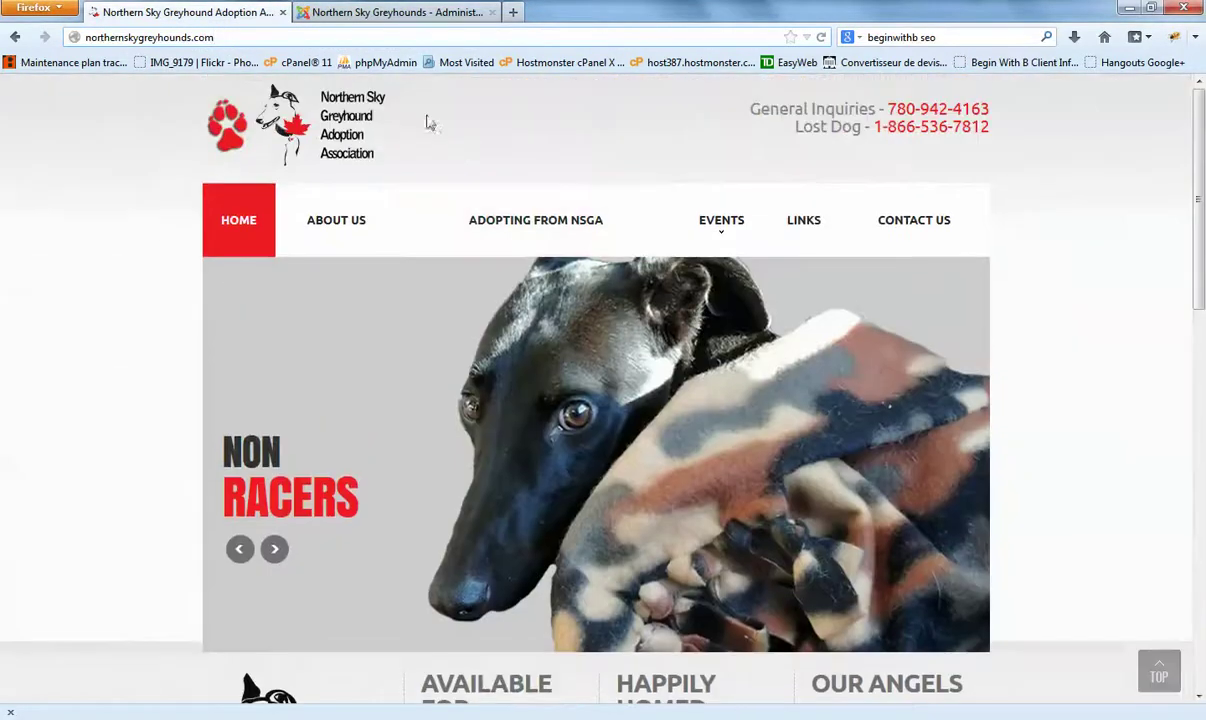
left_click(386, 14)
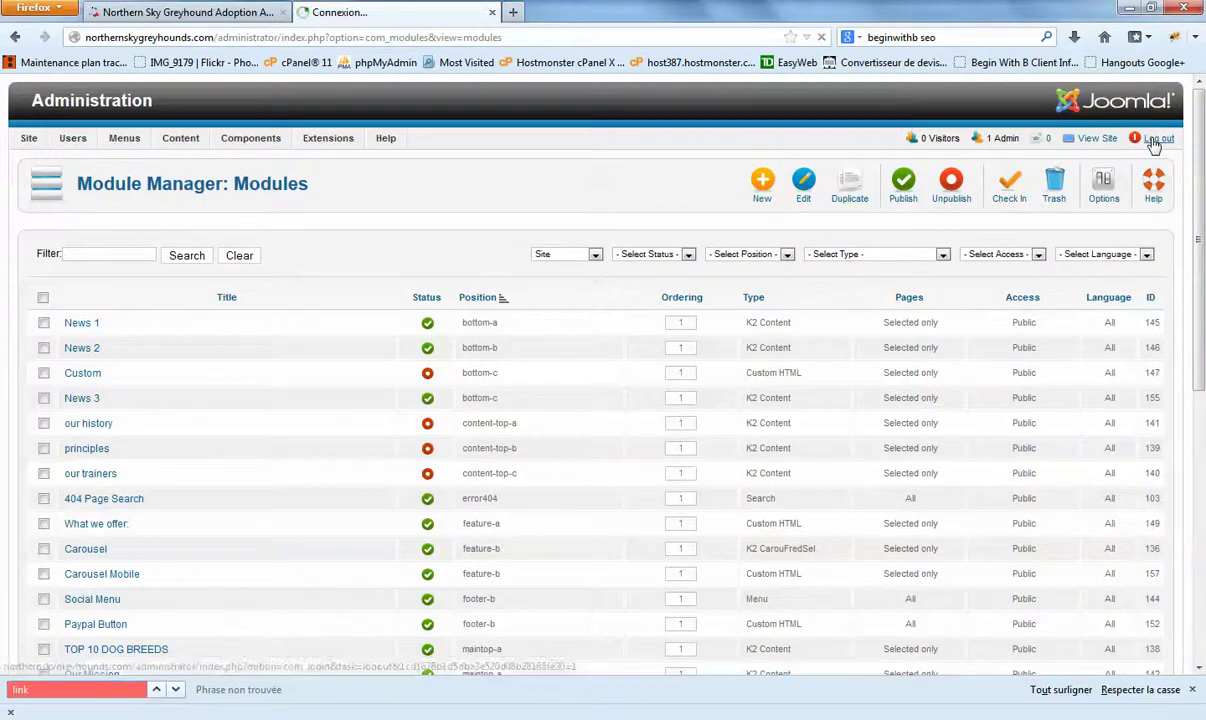
left_click(215, 13)
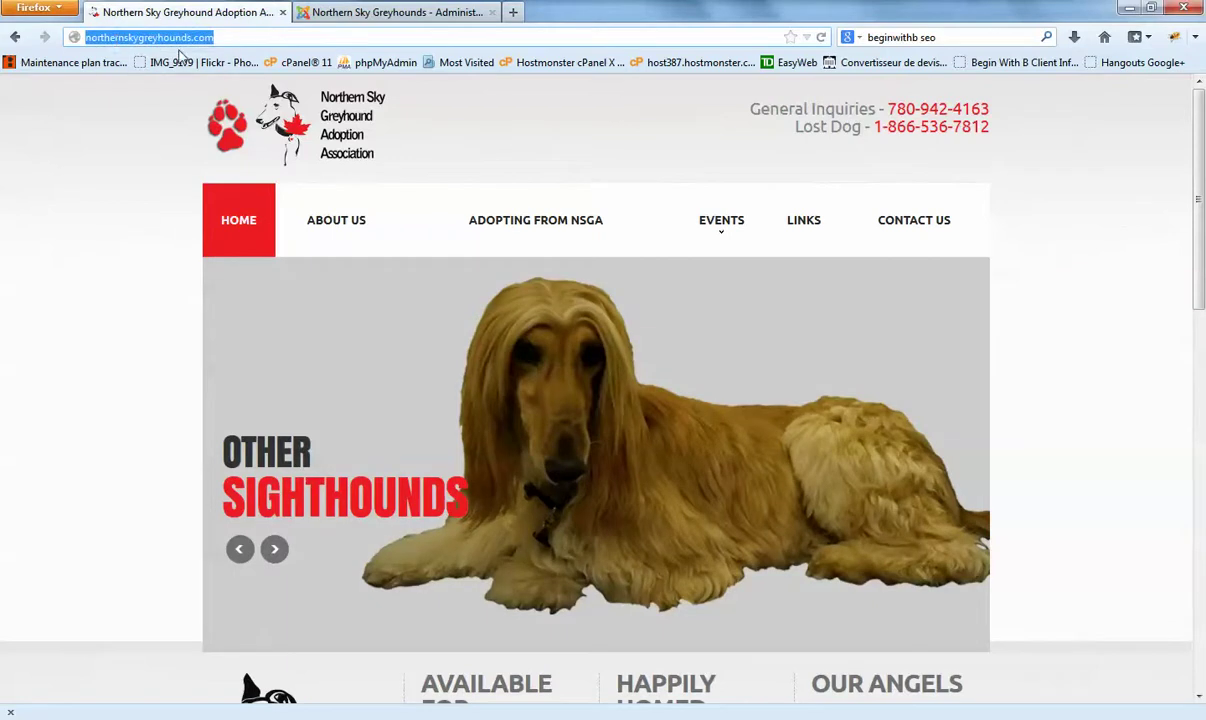
scroll(535, 312, "down", 5)
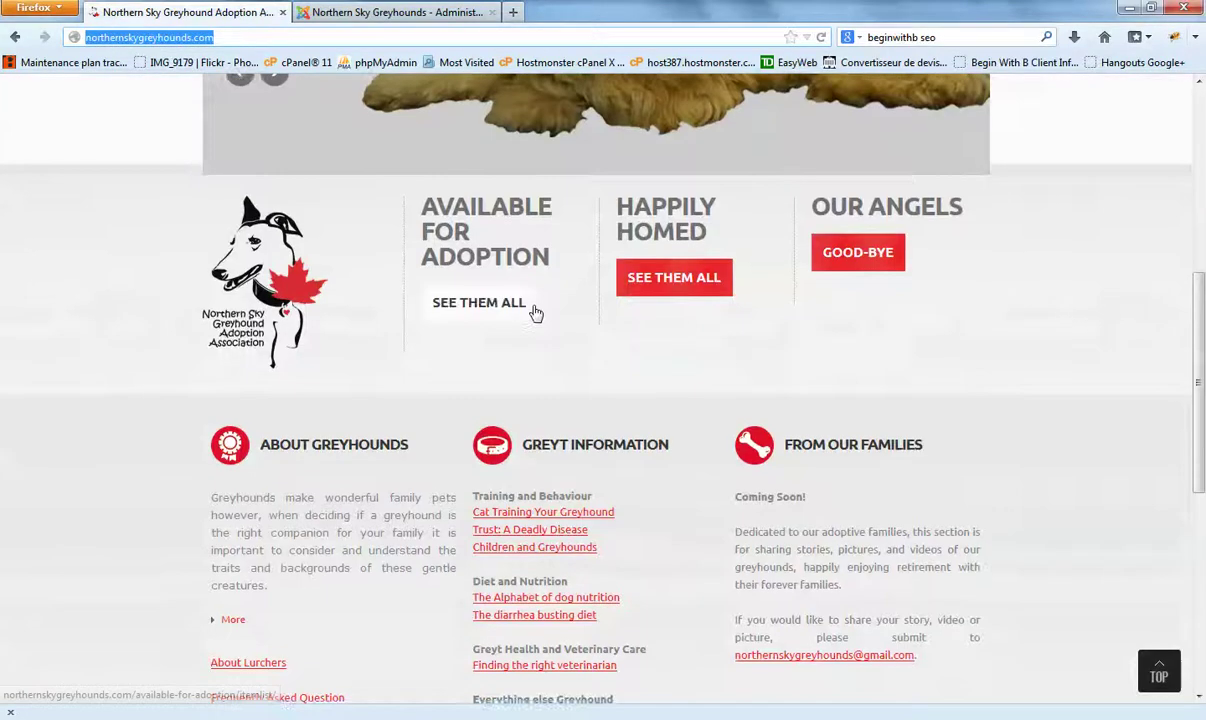
scroll(538, 315, "down", 5)
scroll(350, 196, "up", 15)
Step: Select the site's full web address, then go to the administration login tab
double_click(230, 37)
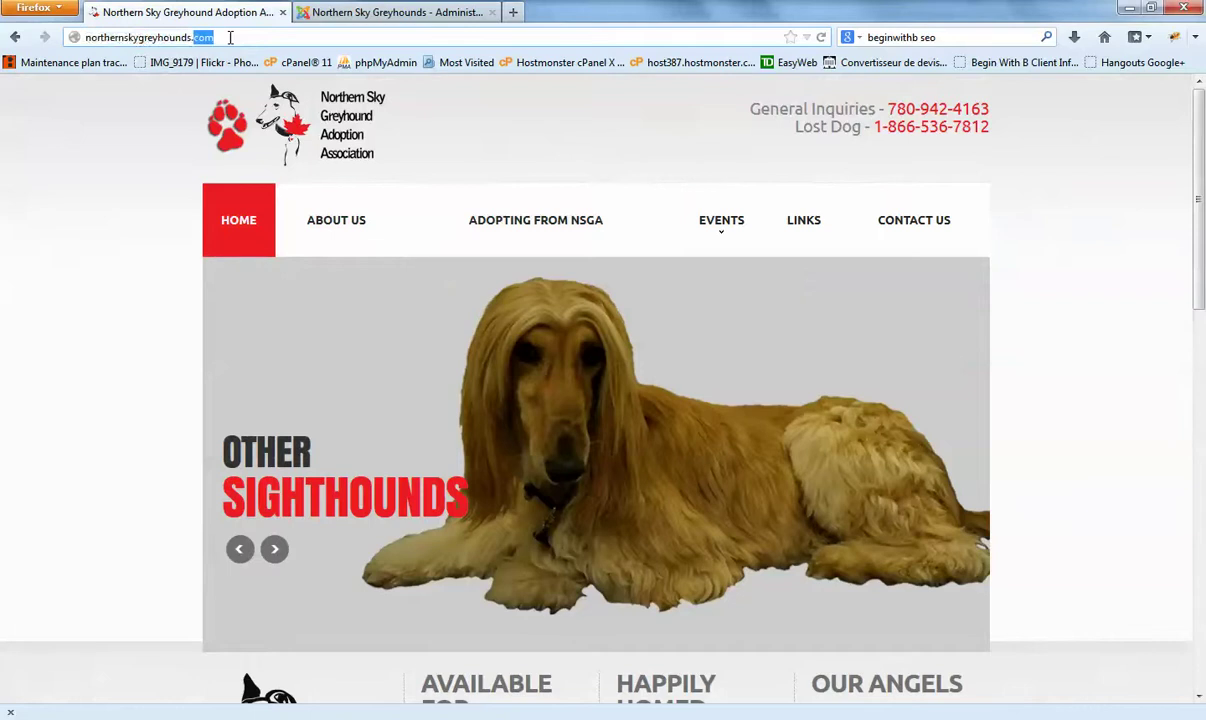
triple_click(230, 38)
triple_click(230, 38)
left_click(367, 14)
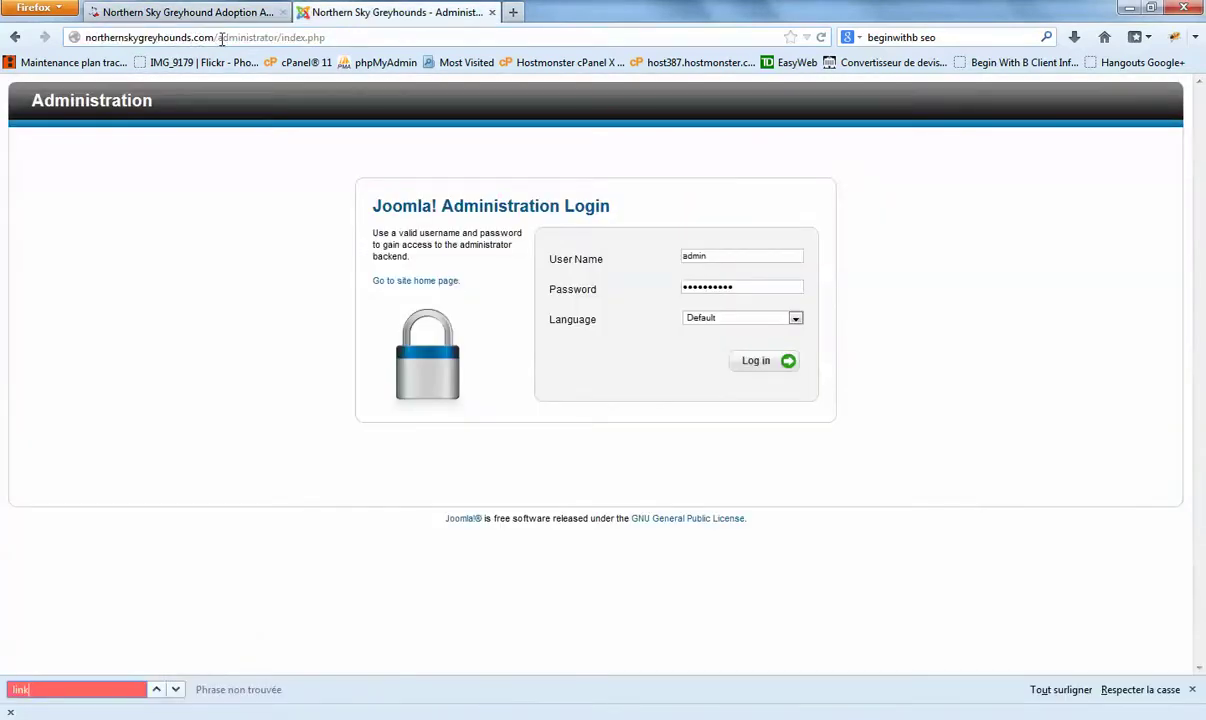
Step: Remove index.php from the end of the administrator address
left_click(221, 38)
left_click(216, 38)
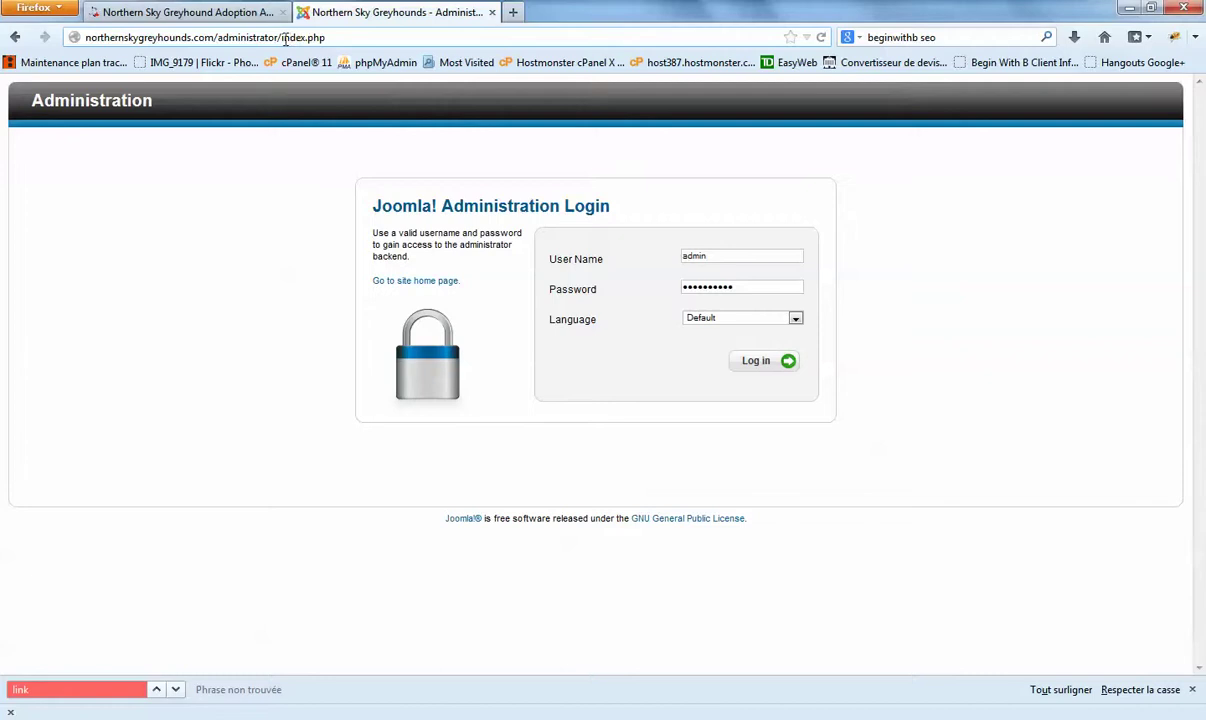
left_click_drag(283, 37, 404, 37)
key("BackSpace")
left_click(298, 38)
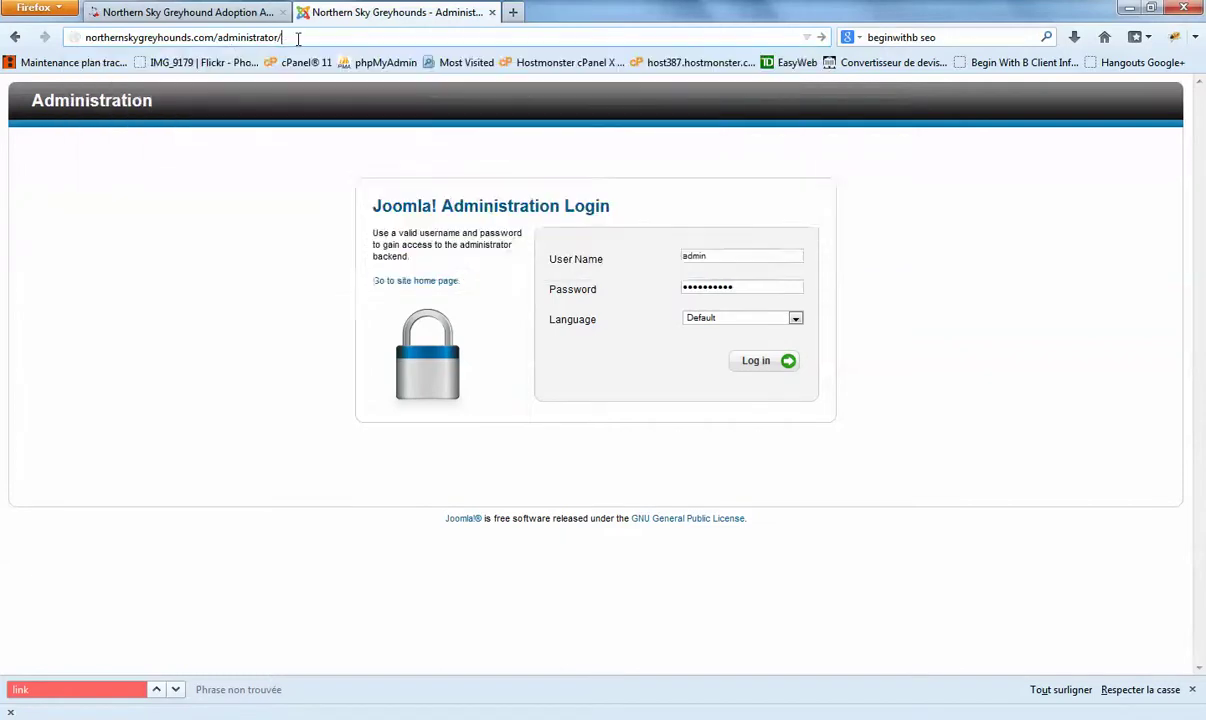
left_click_drag(291, 37, 88, 35)
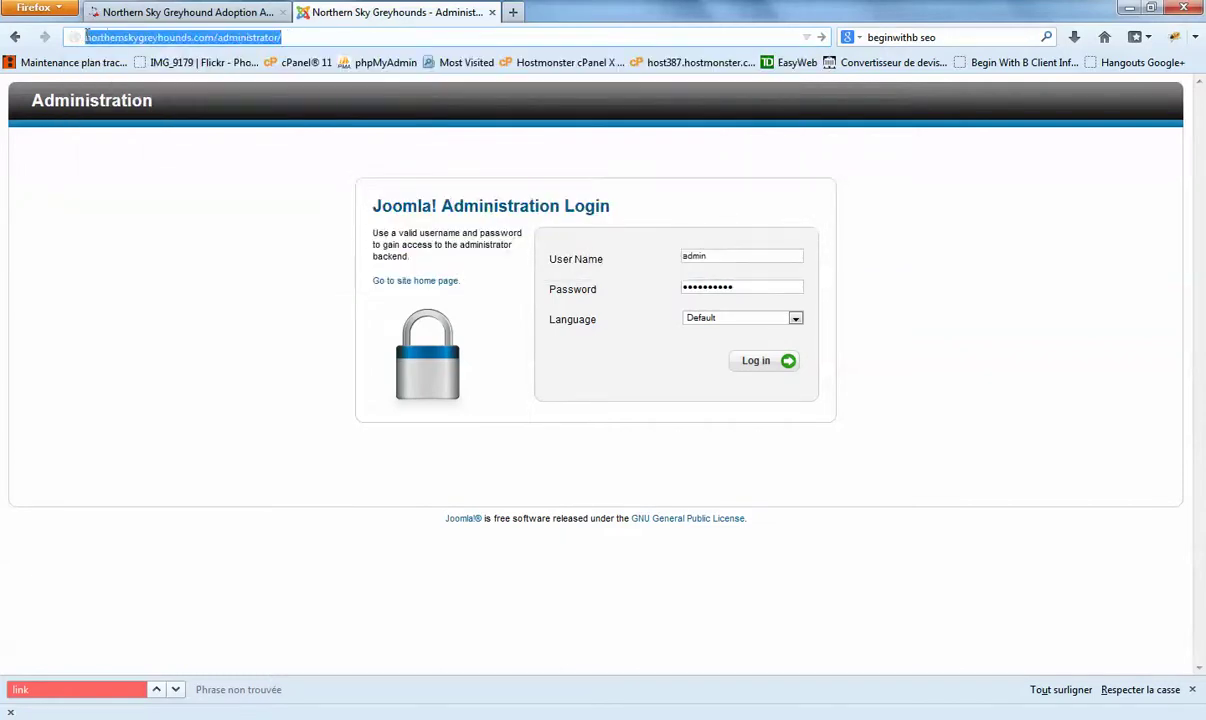
left_click(217, 37)
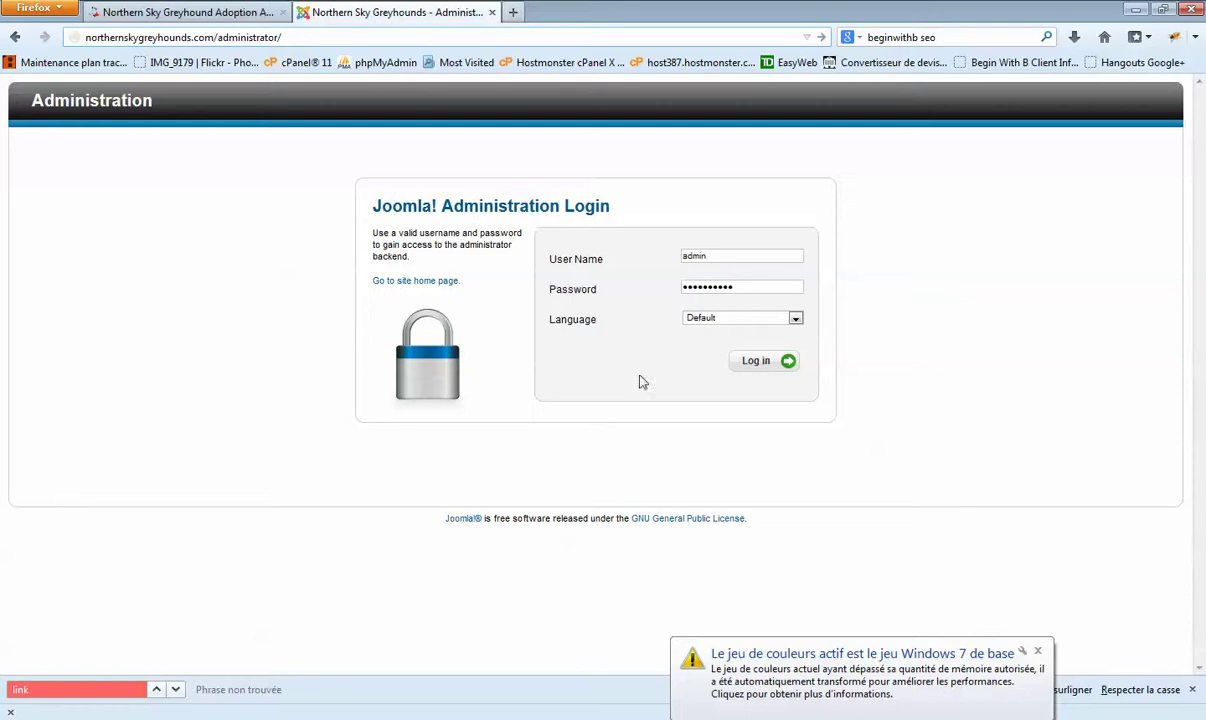
Step: Check the prefilled username and password, then log in to the administrator back end
left_click(786, 256)
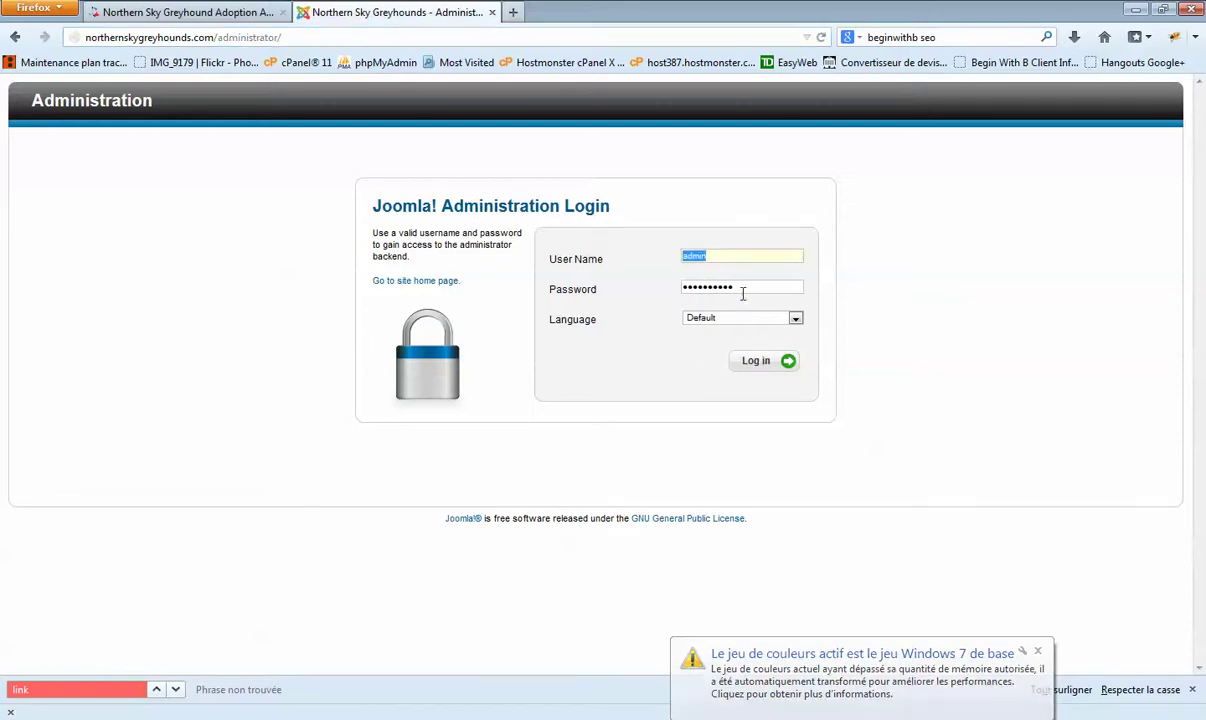
key("Tab")
left_click(770, 360)
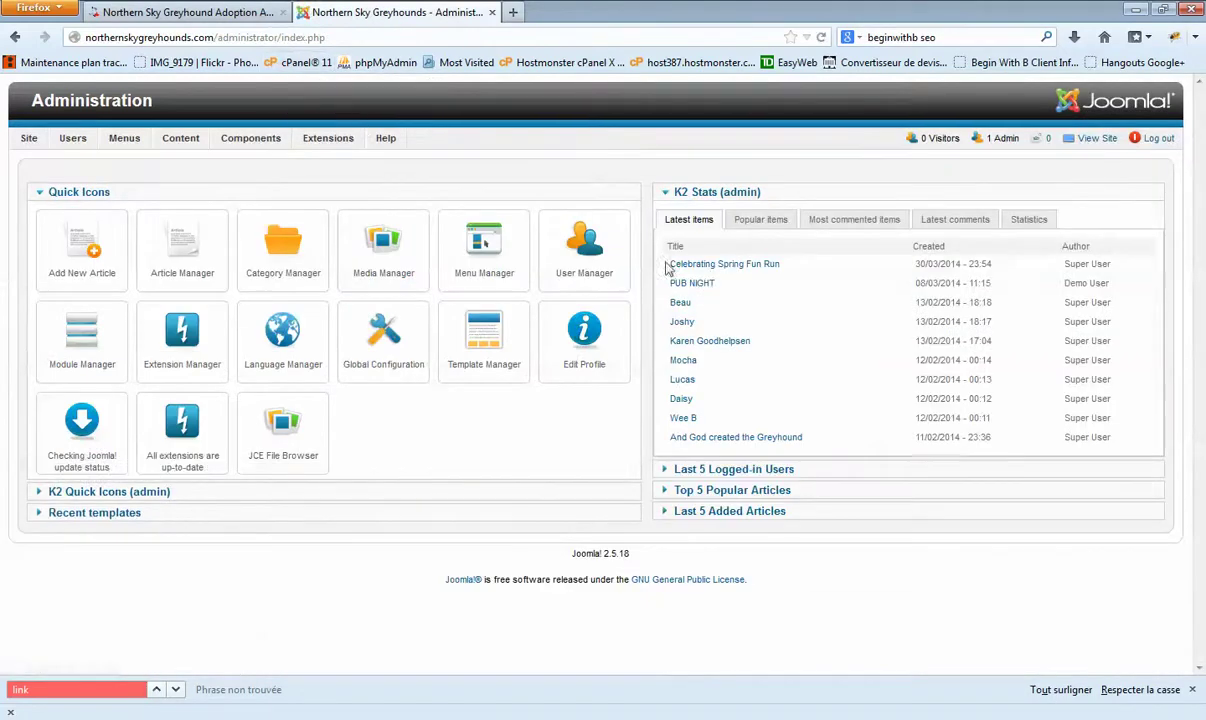
left_click(178, 13)
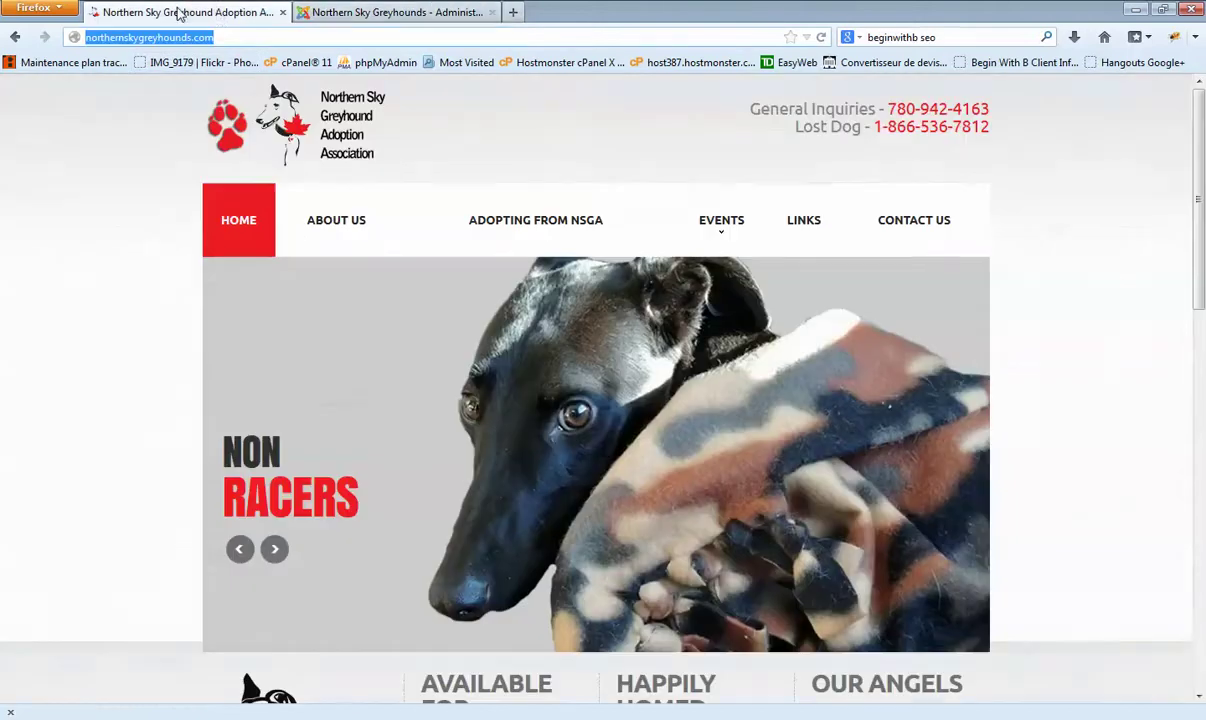
left_click(376, 12)
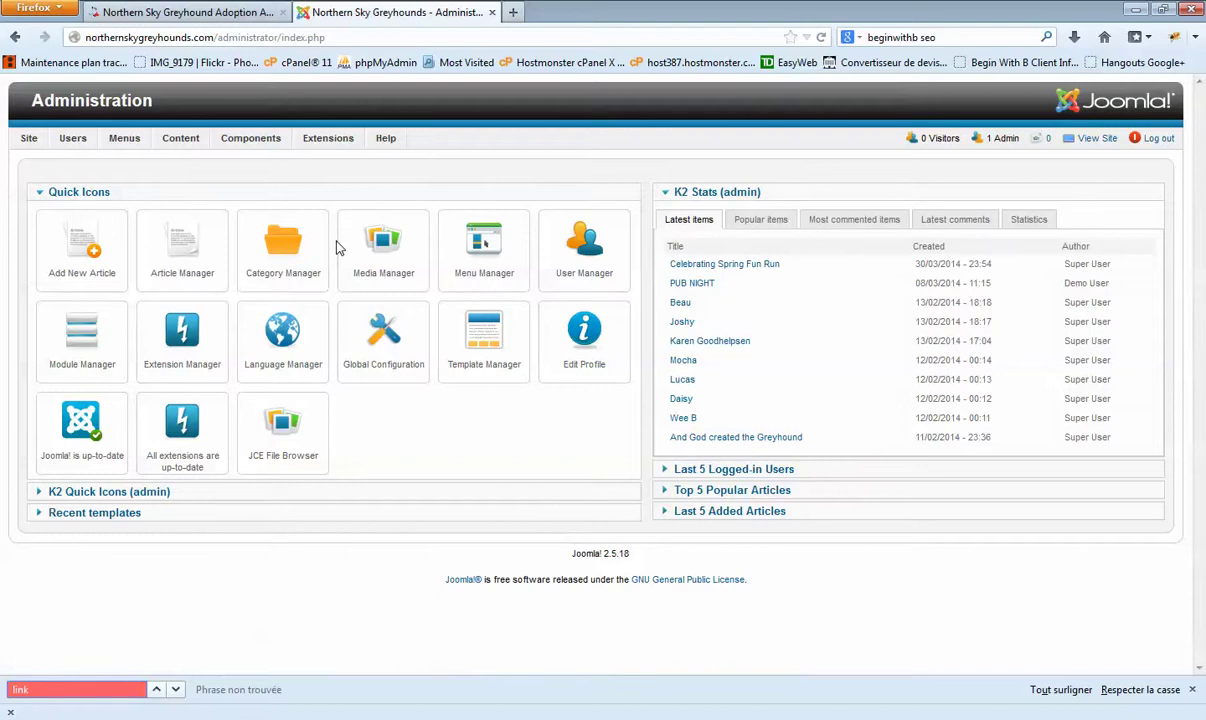
left_click(235, 18)
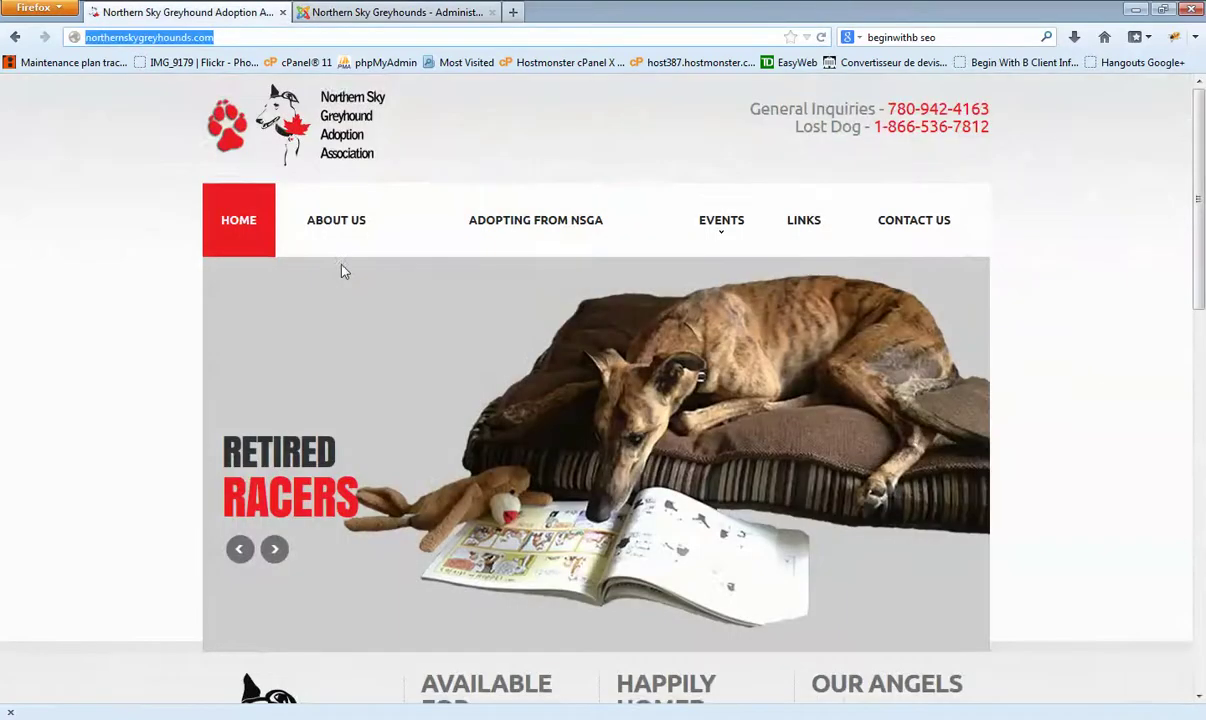
scroll(341, 272, "down", 4)
scroll(341, 272, "up", 4)
scroll(366, 285, "down", 5)
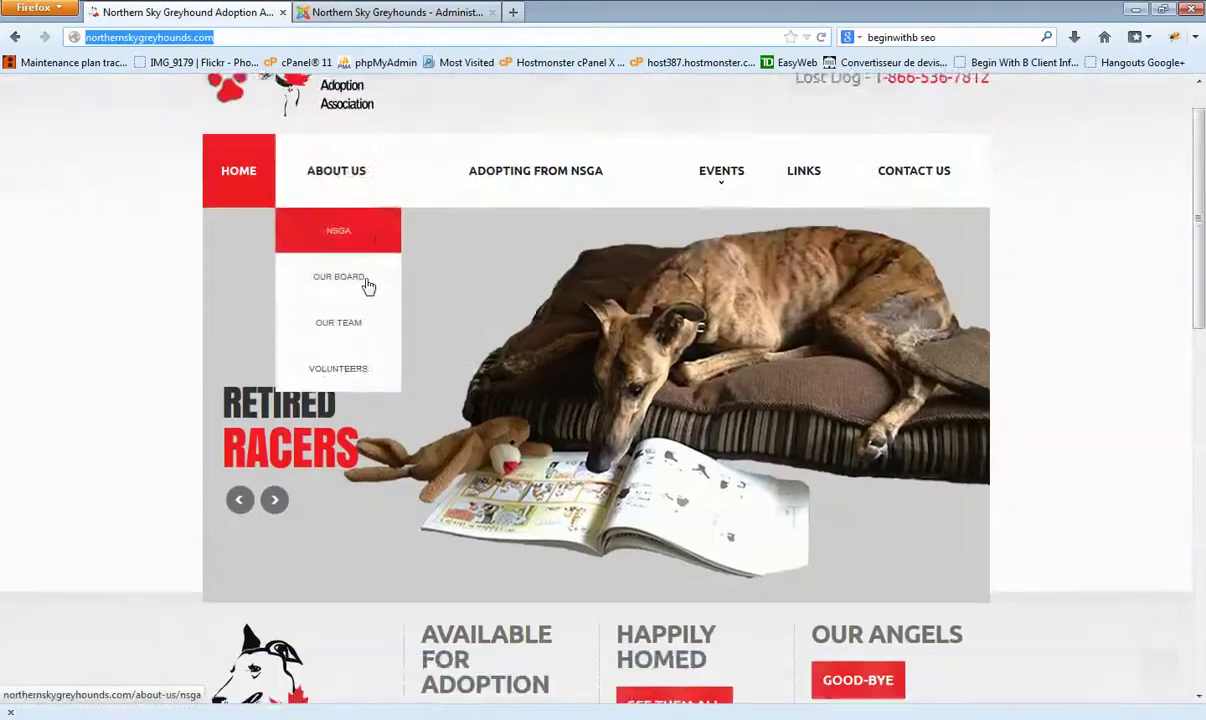
scroll(366, 289, "up", 5)
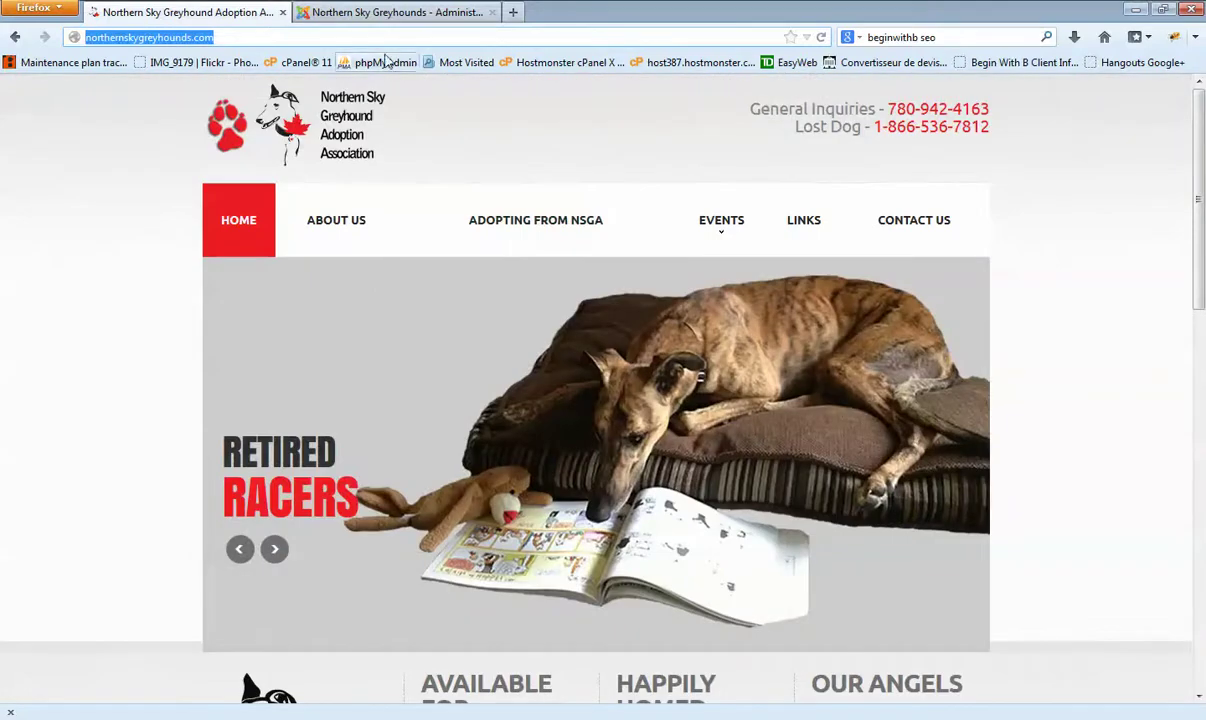
left_click(376, 13)
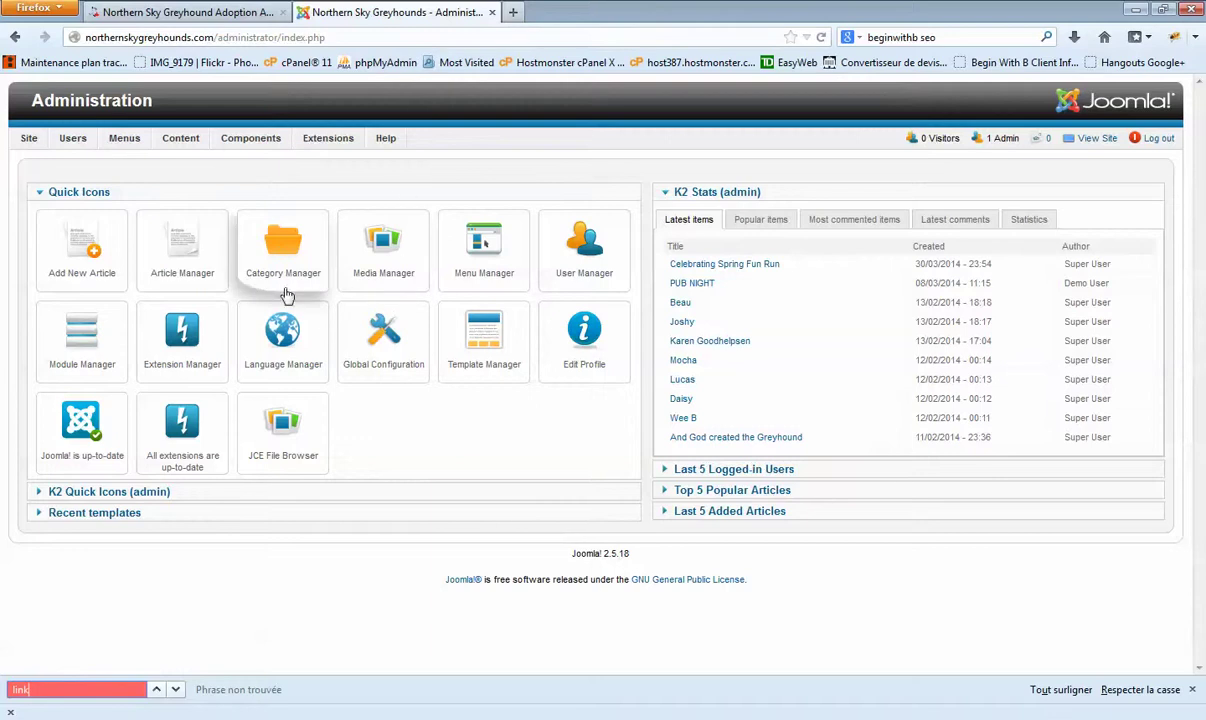
Step: Open the K2 Items manager from the K2 menu
mouse_move(239, 146)
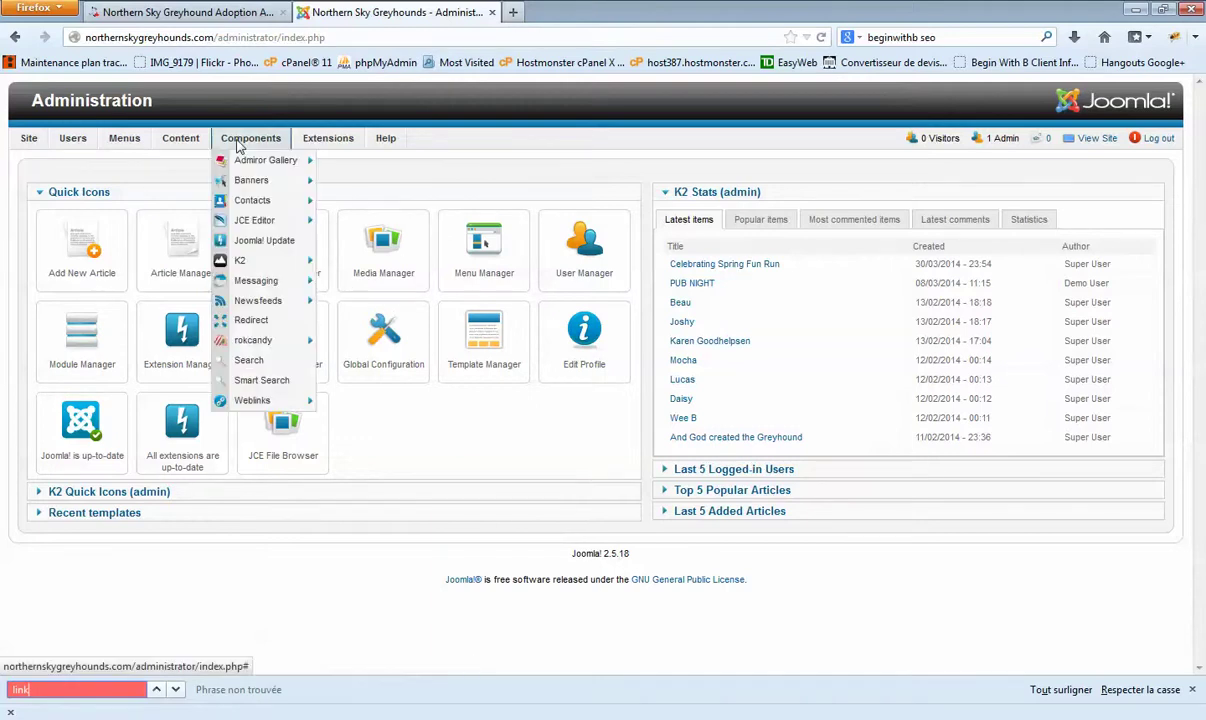
mouse_move(251, 261)
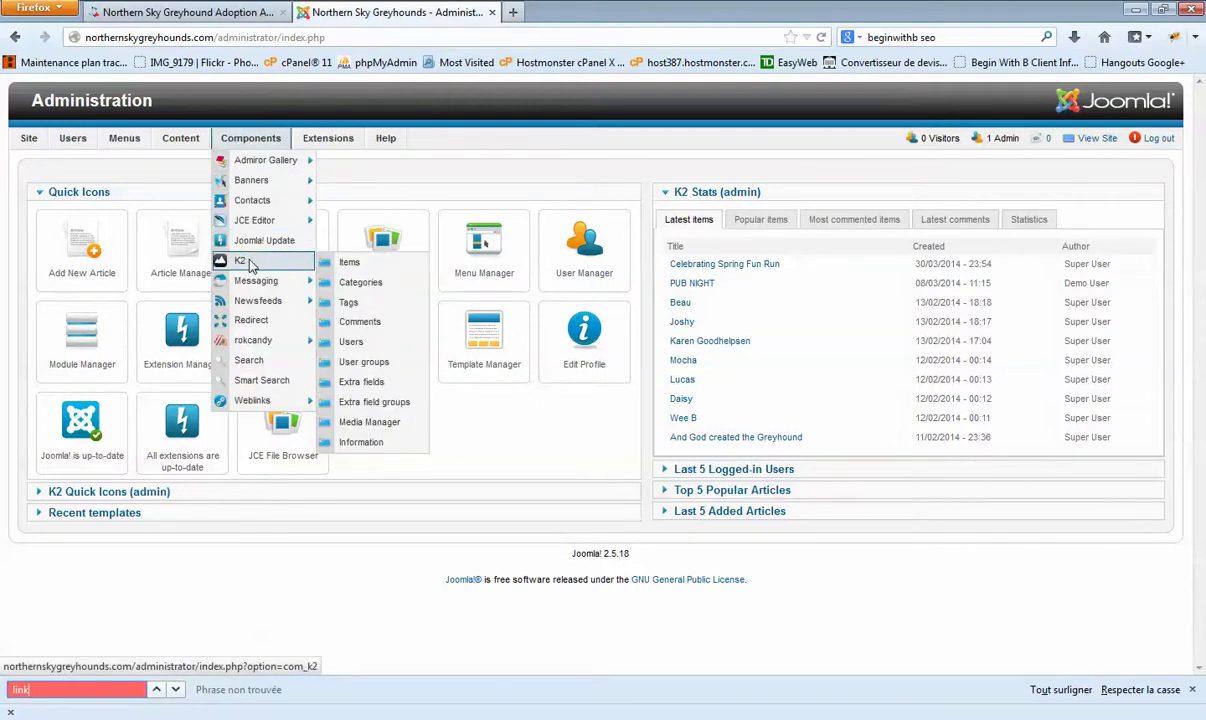
left_click(353, 266)
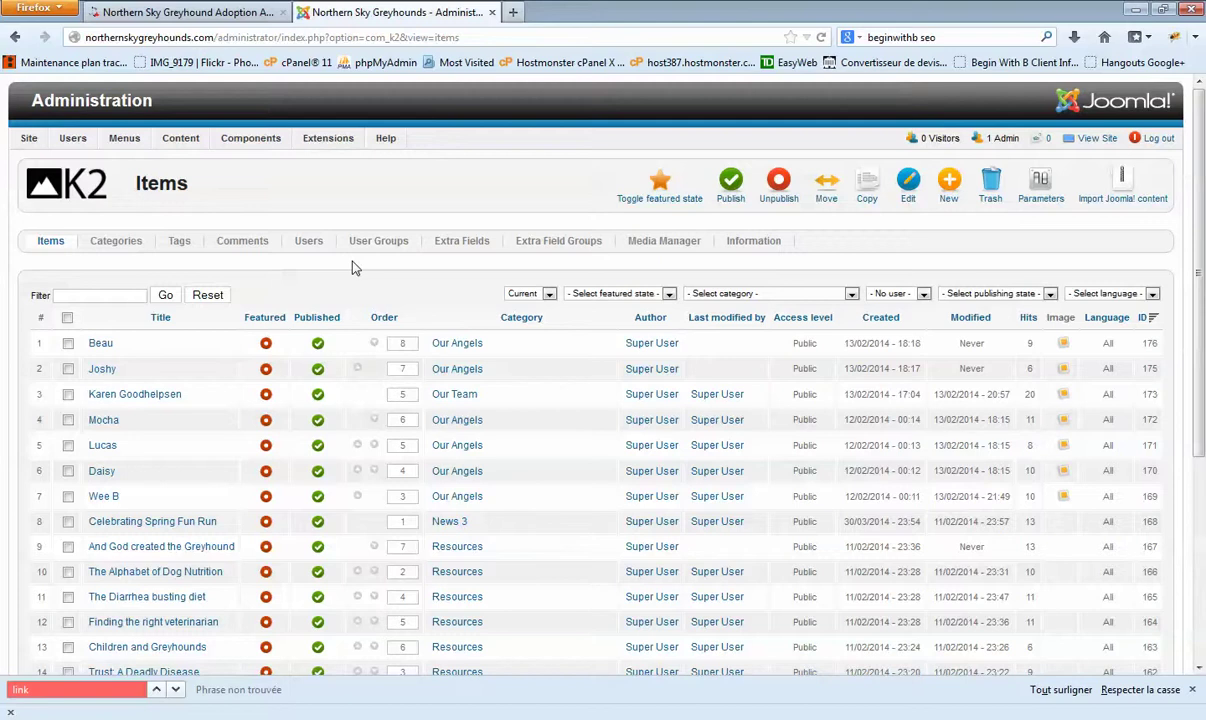
scroll(358, 272, "down", 3)
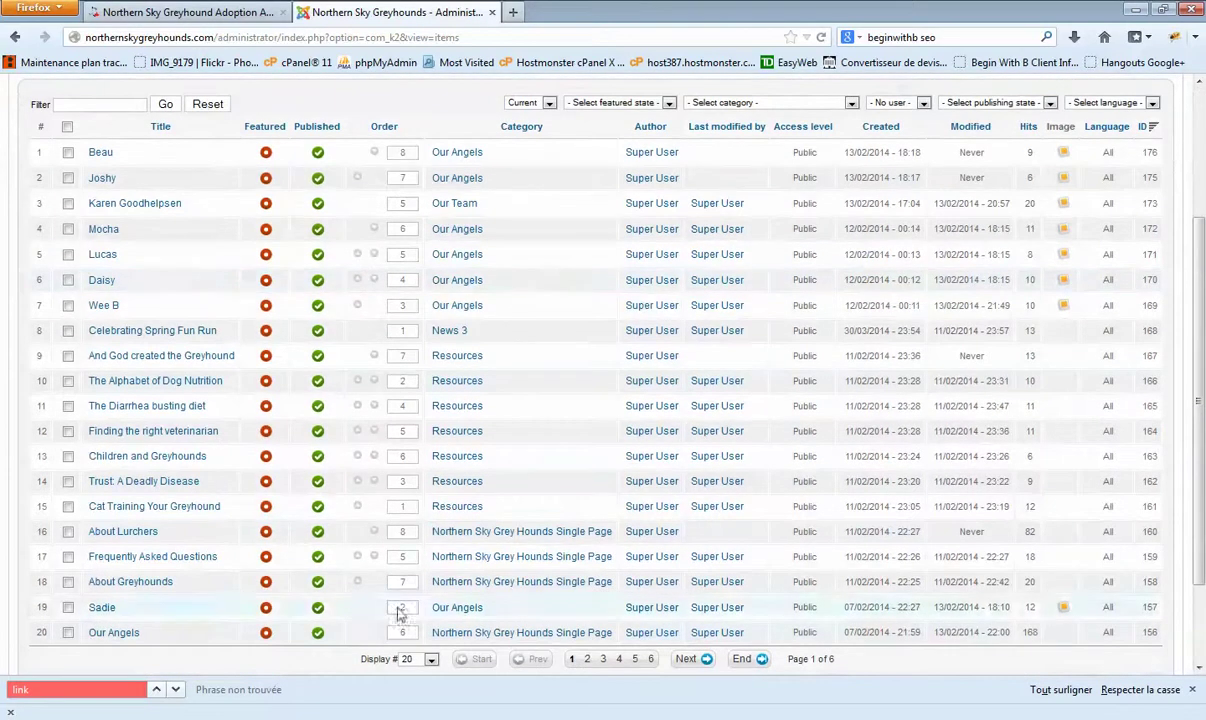
Step: Set 'Display #' to All and scroll through the complete item list
left_click(429, 662)
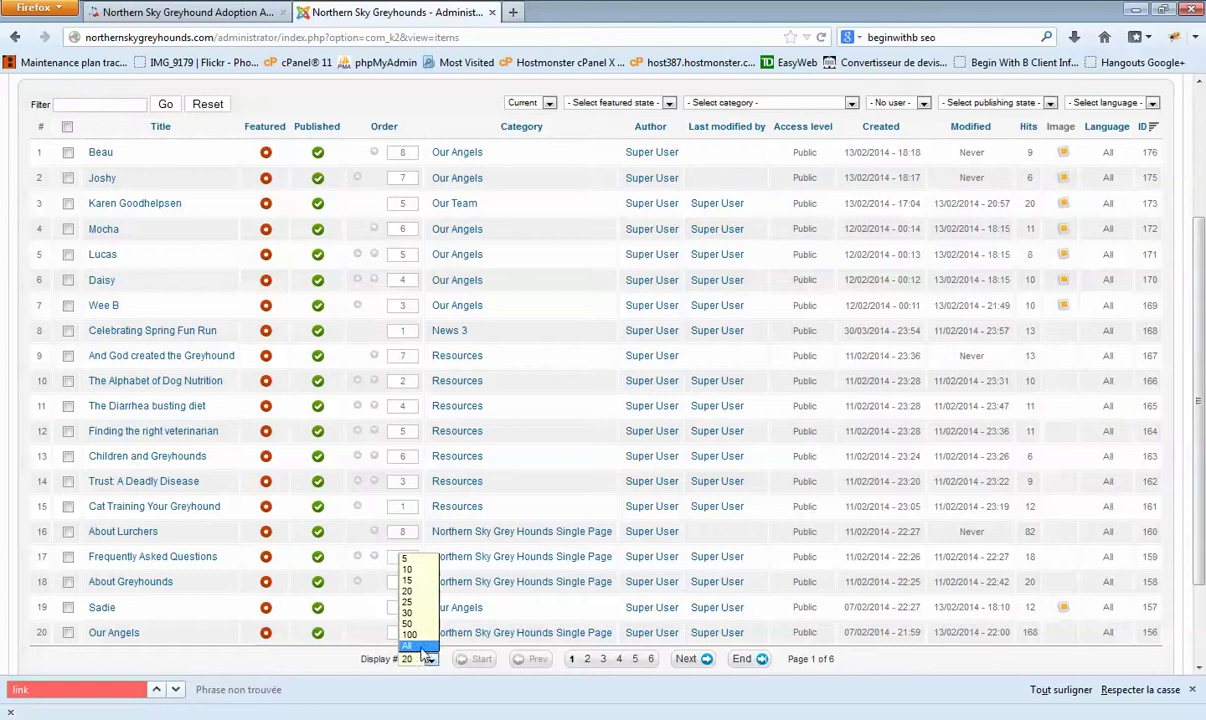
left_click(407, 645)
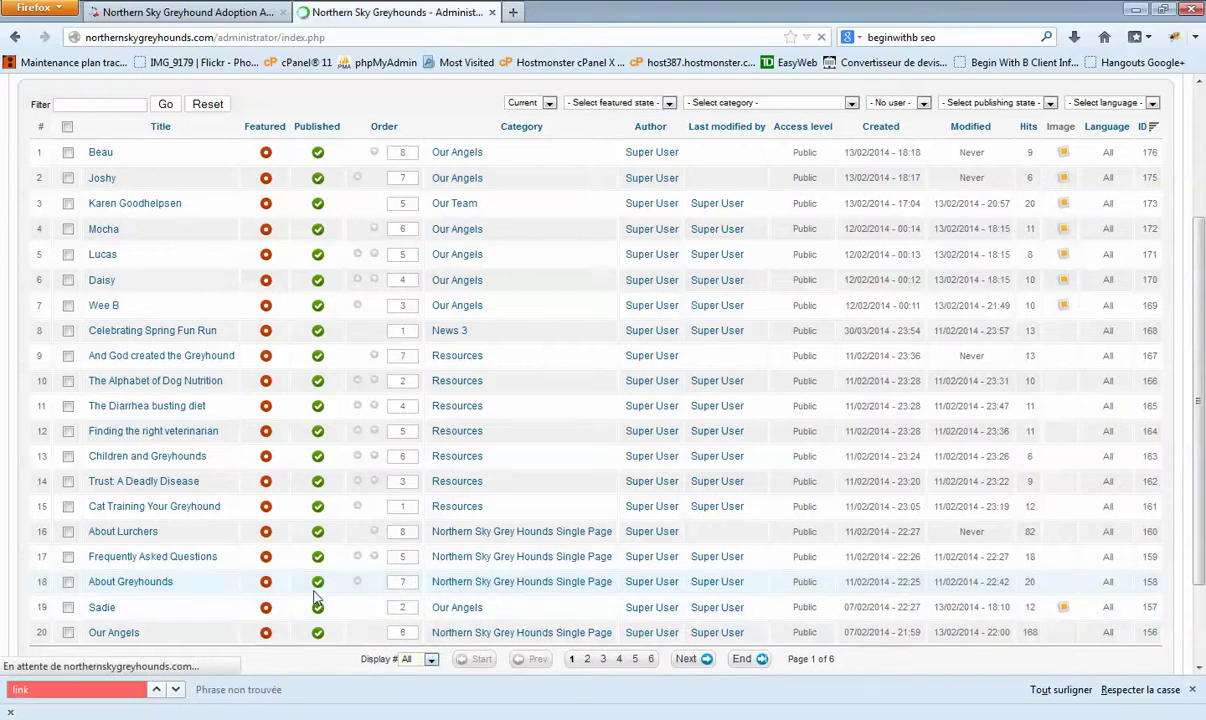
scroll(210, 517, "down", 10)
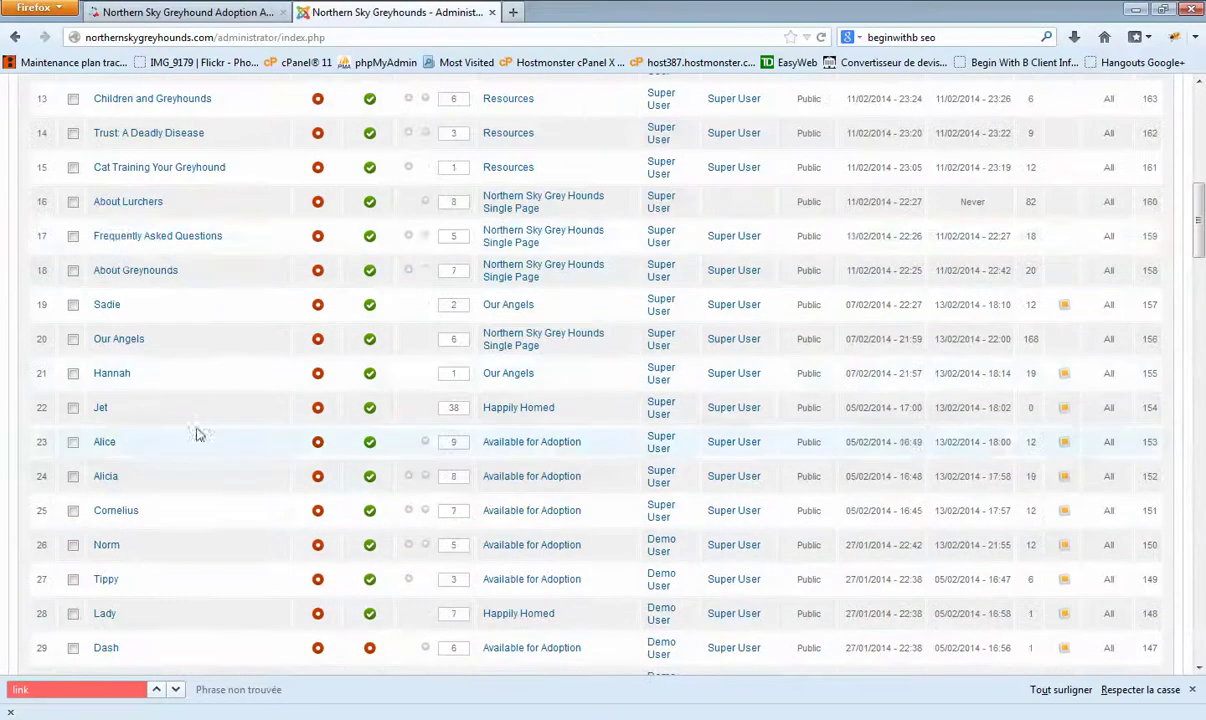
scroll(180, 291, "down", 15)
scroll(150, 330, "down", 20)
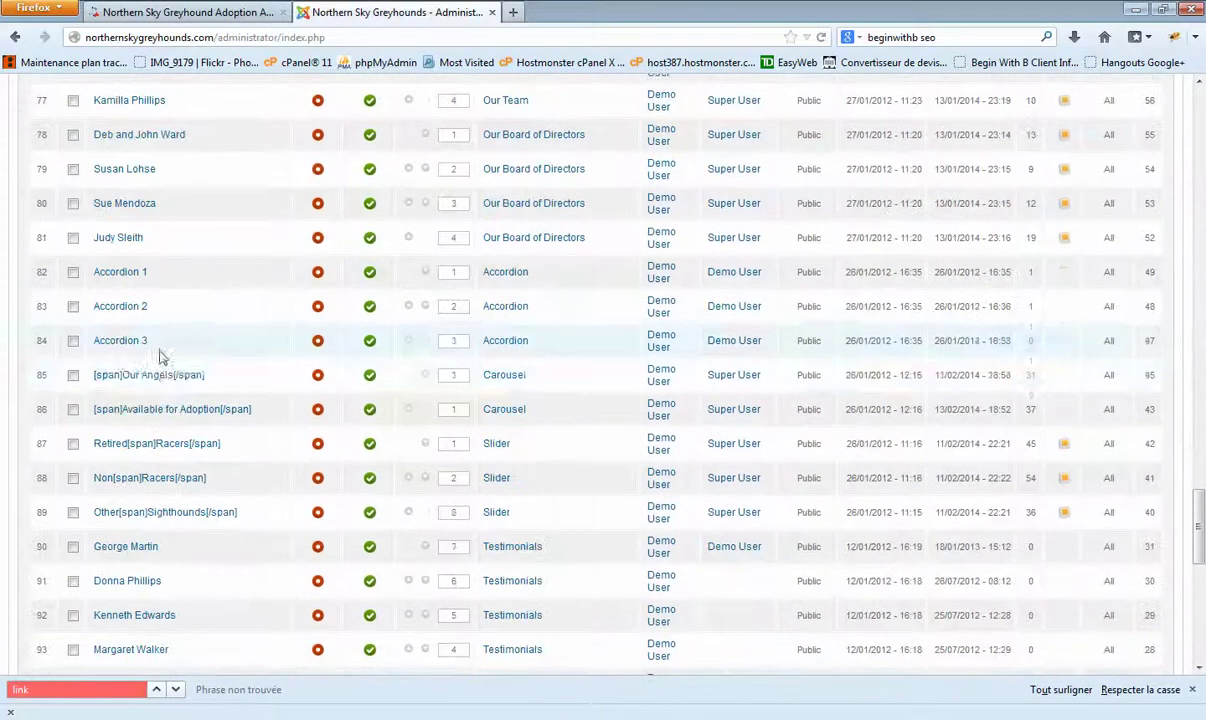
scroll(224, 510, "up", 20)
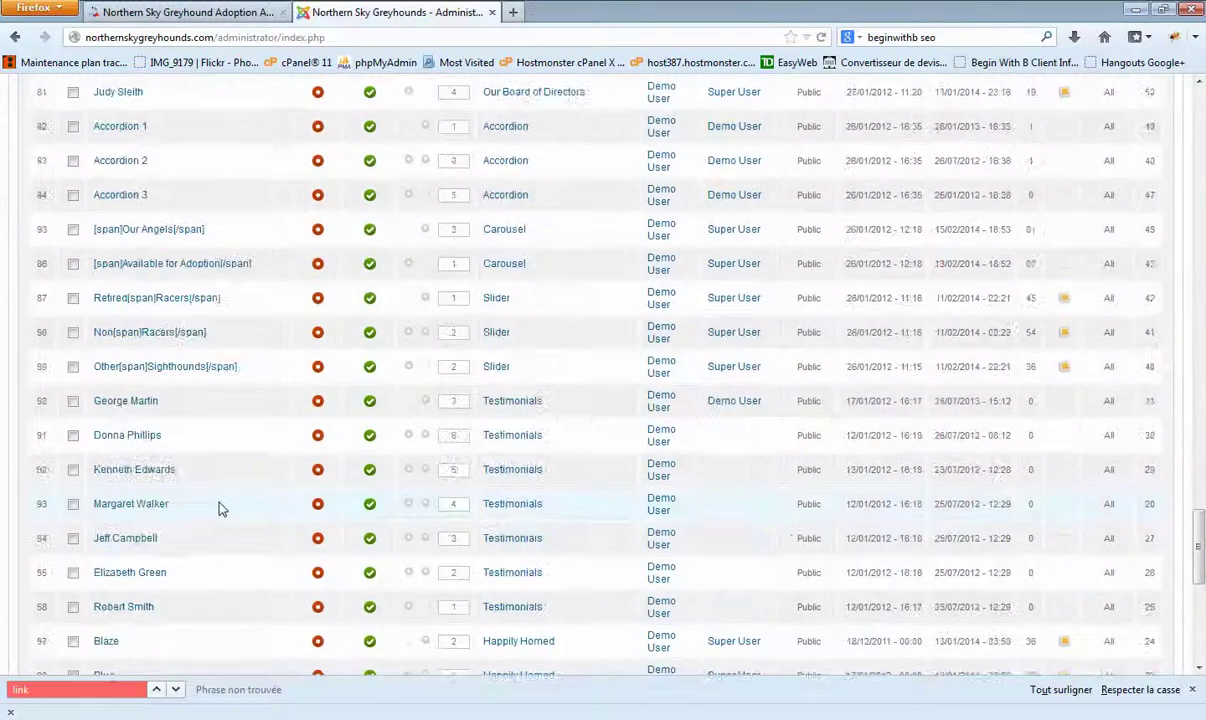
scroll(224, 506, "up", 10)
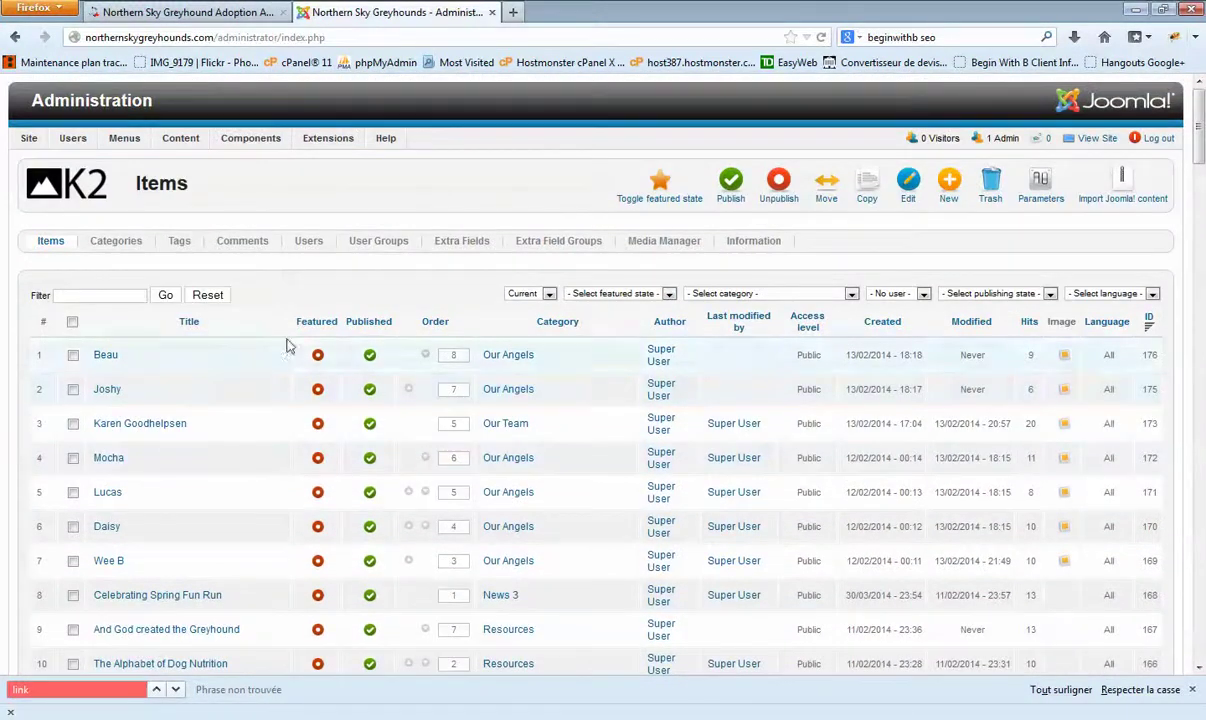
Step: Scroll the full item list, then open the '- Select category -' filter dropdown
scroll(188, 403, "down", 15)
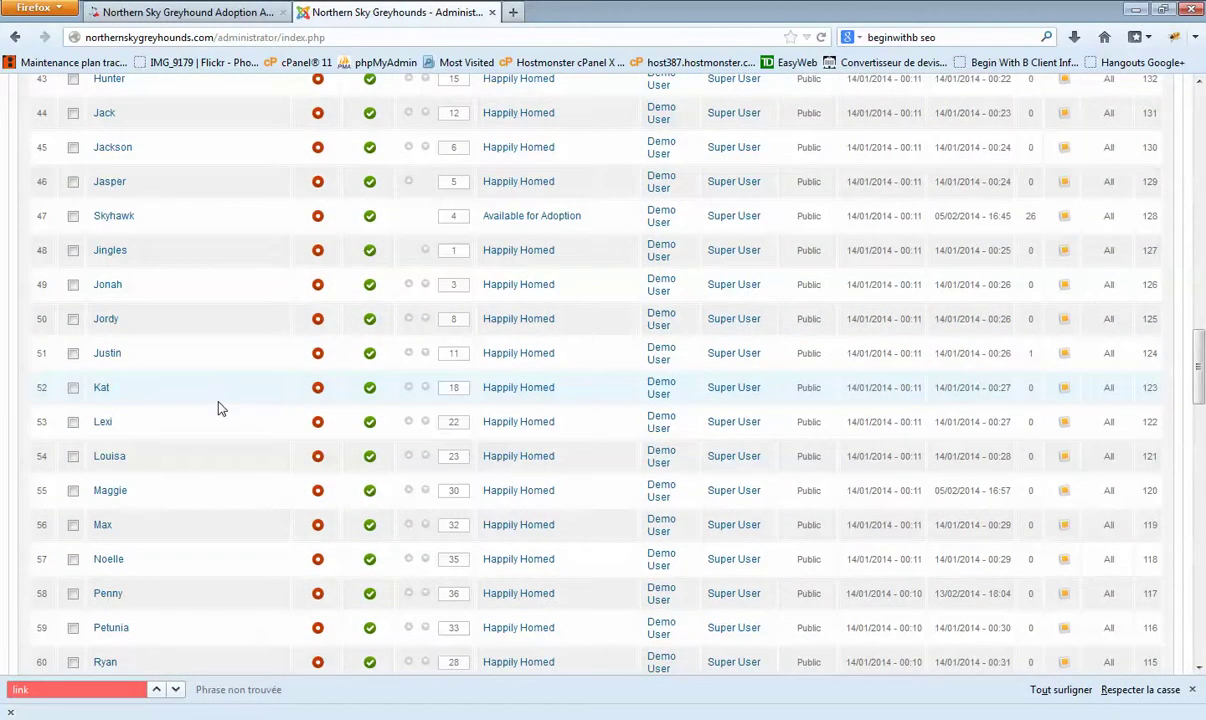
scroll(214, 400, "up", 15)
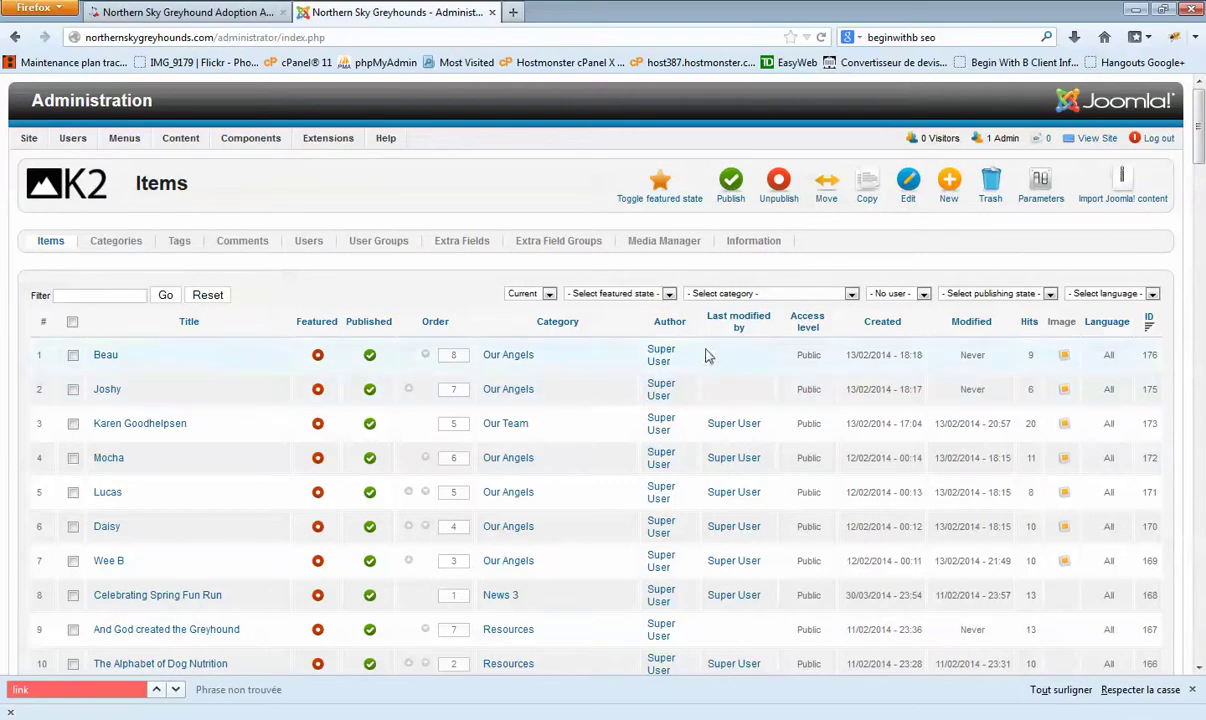
left_click(729, 296)
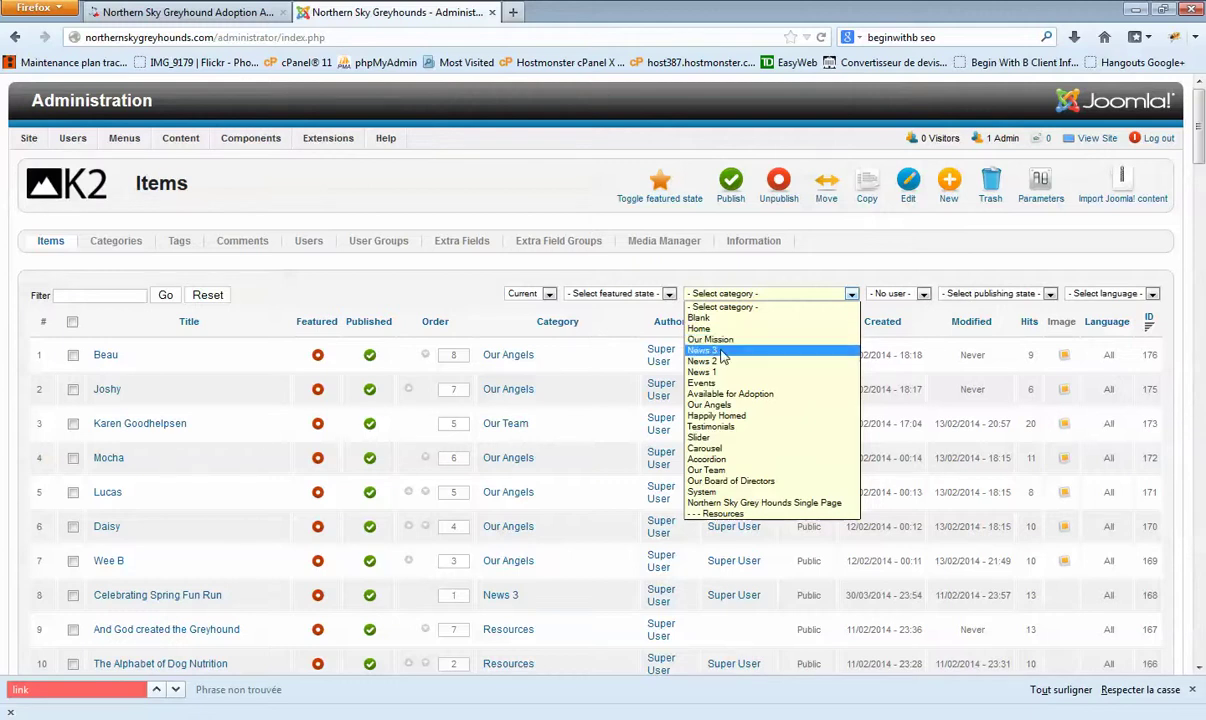
Step: After a quick look at the public site, filter the K2 items to Testimonials
left_click(217, 22)
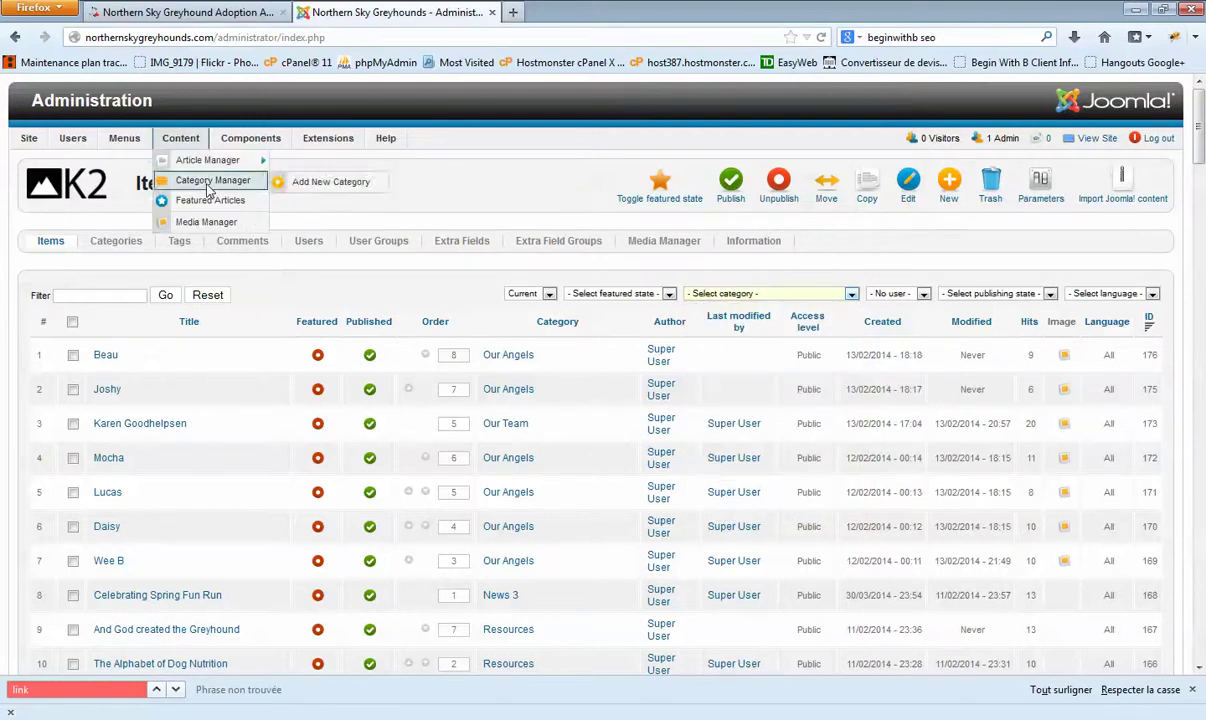
left_click(190, 12)
scroll(217, 259, "down", 10)
scroll(217, 259, "down", 3)
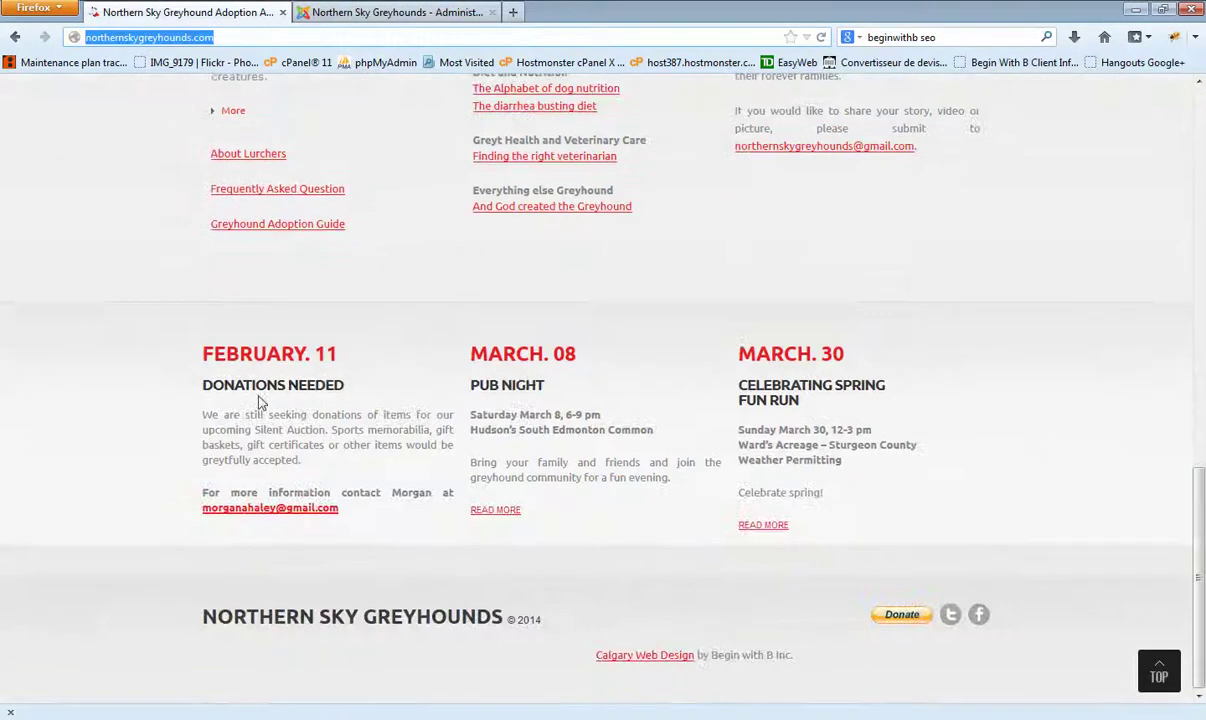
left_click(375, 12)
left_click(710, 293)
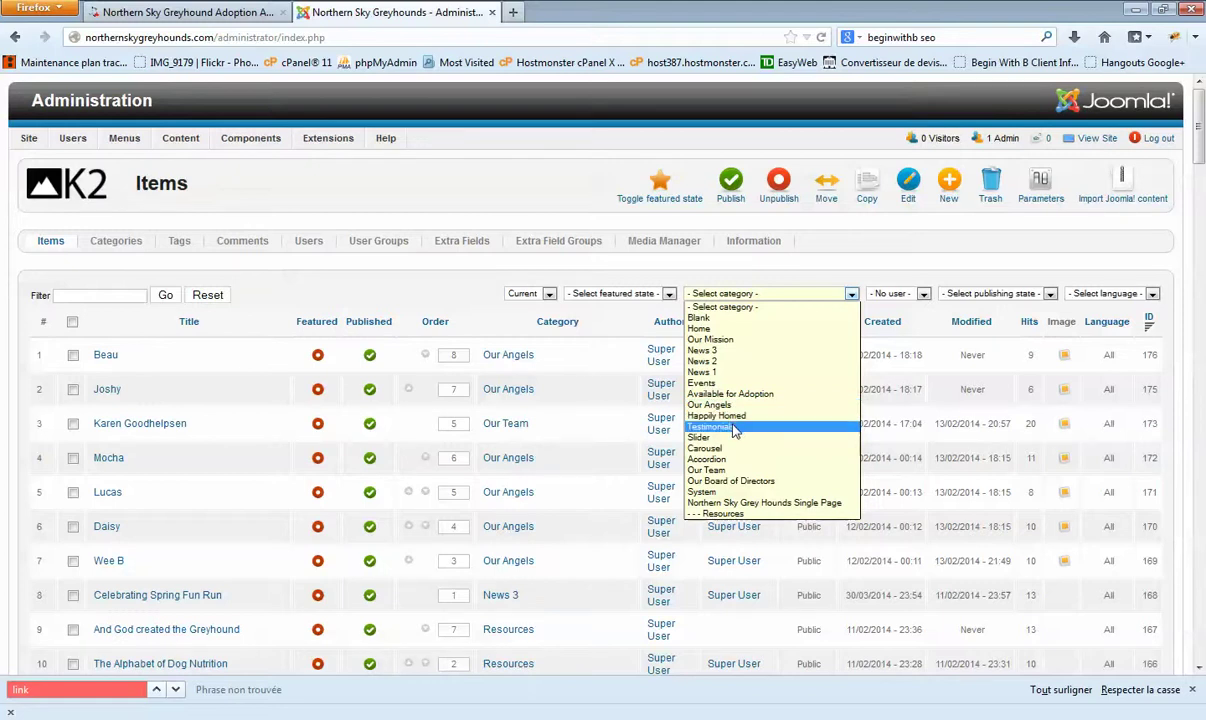
left_click(172, 12)
left_click(700, 293)
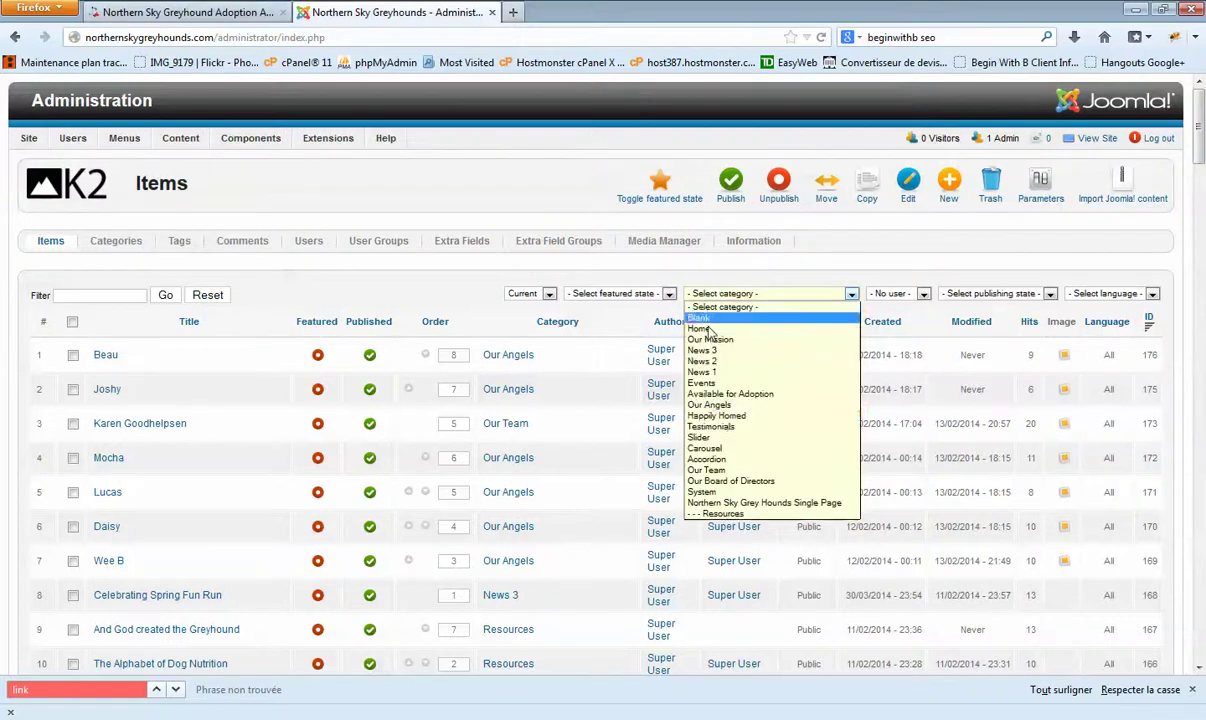
left_click(718, 426)
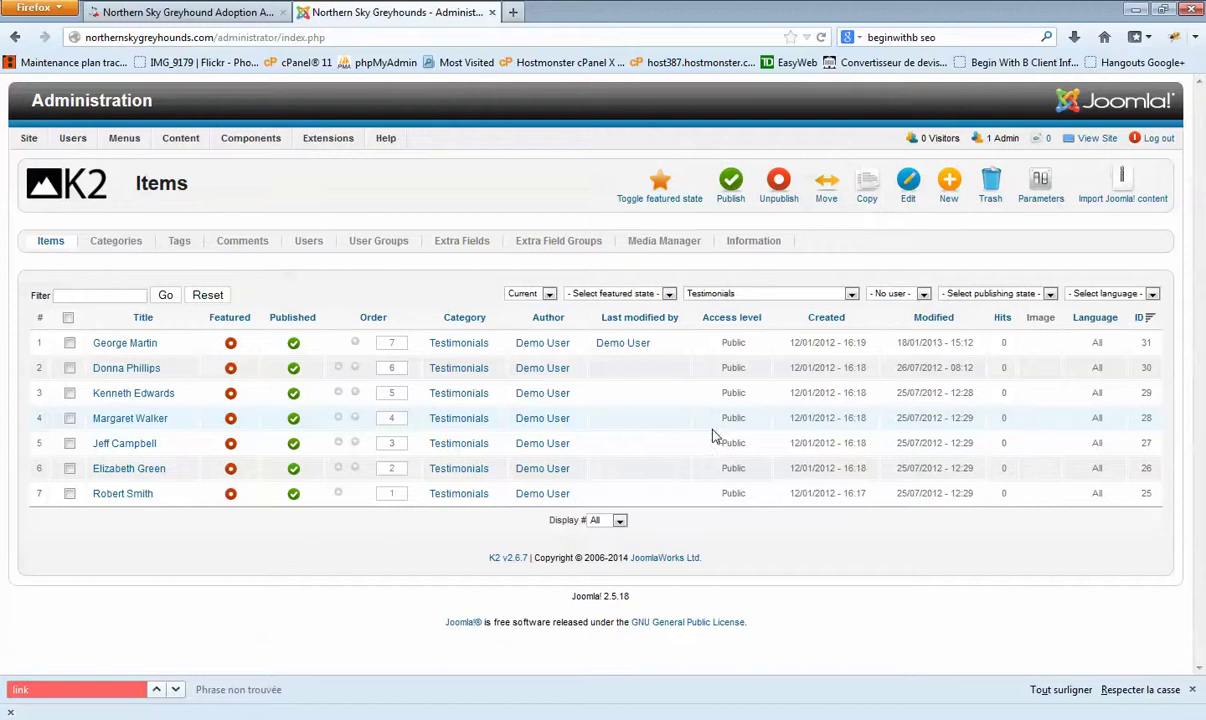
left_click(121, 344)
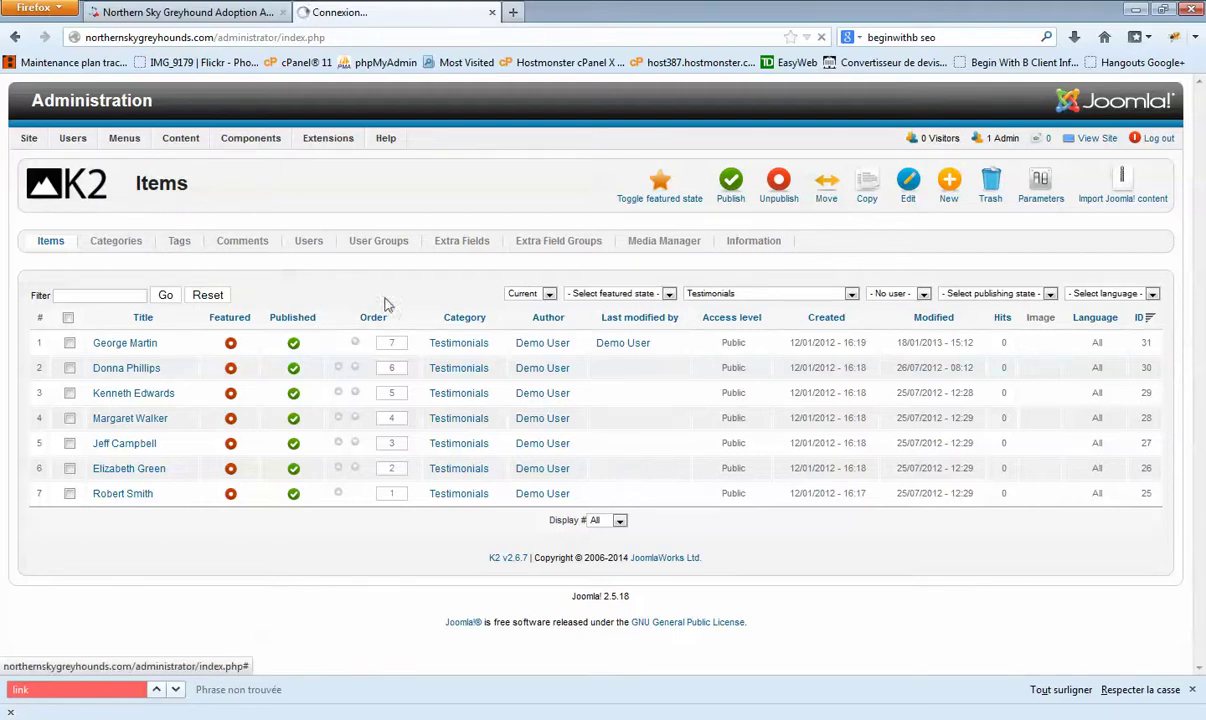
left_click(180, 12)
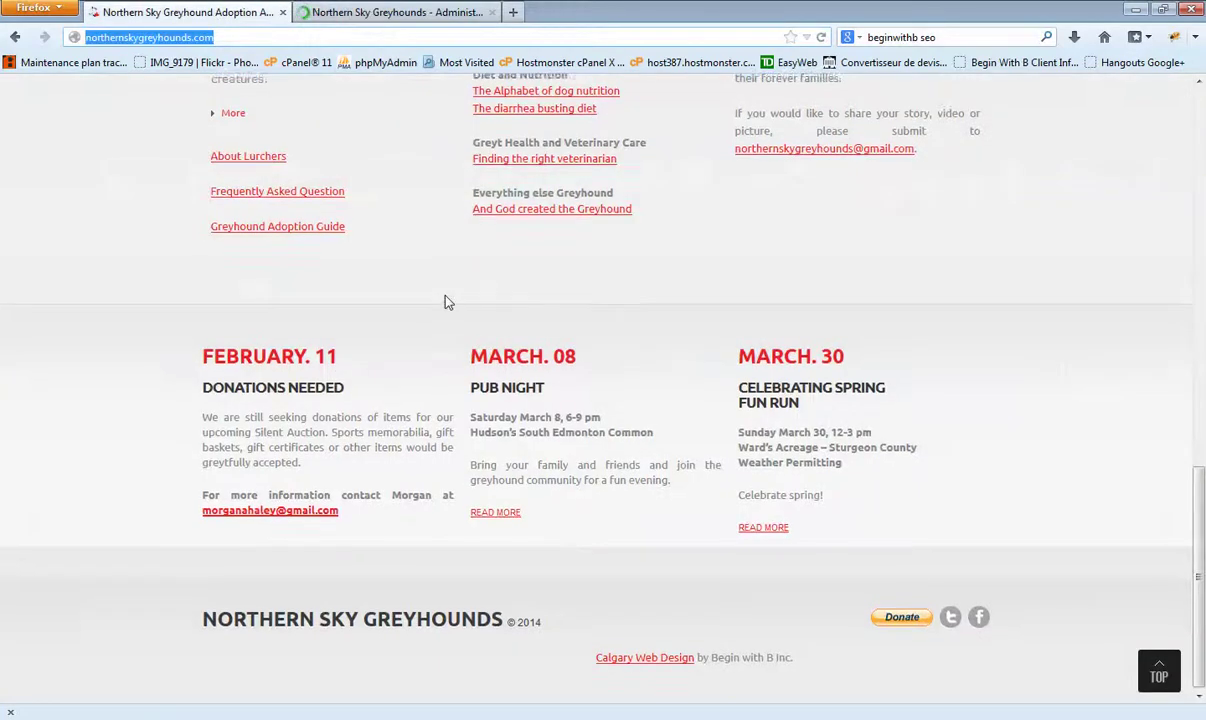
scroll(447, 302, "up", 15)
left_click(390, 13)
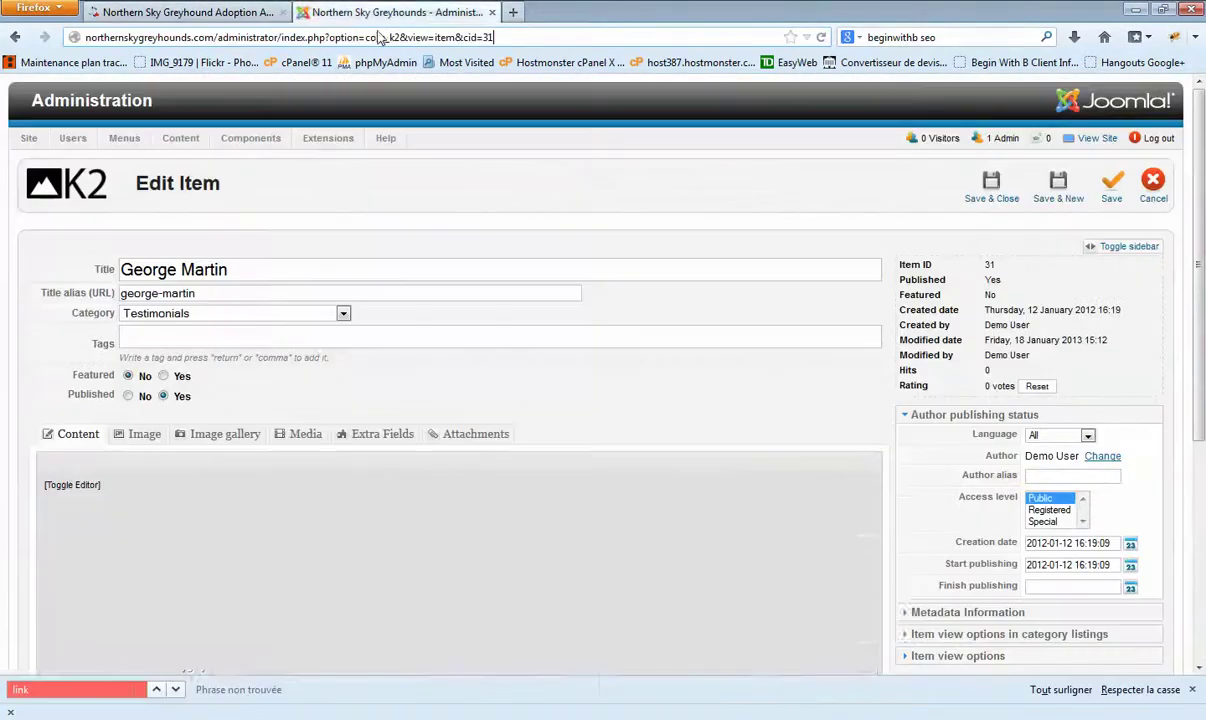
left_click(1118, 195)
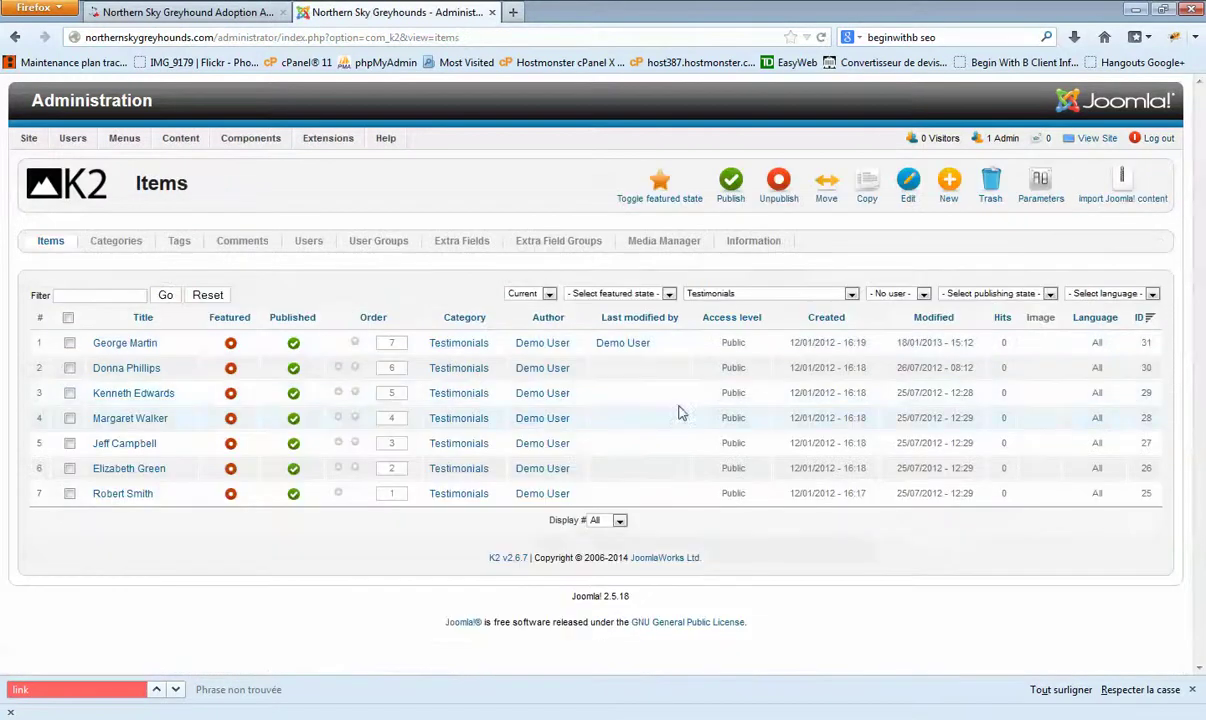
Step: Filter the items to Slider and view the homepage's Retired Racers slide
left_click(740, 294)
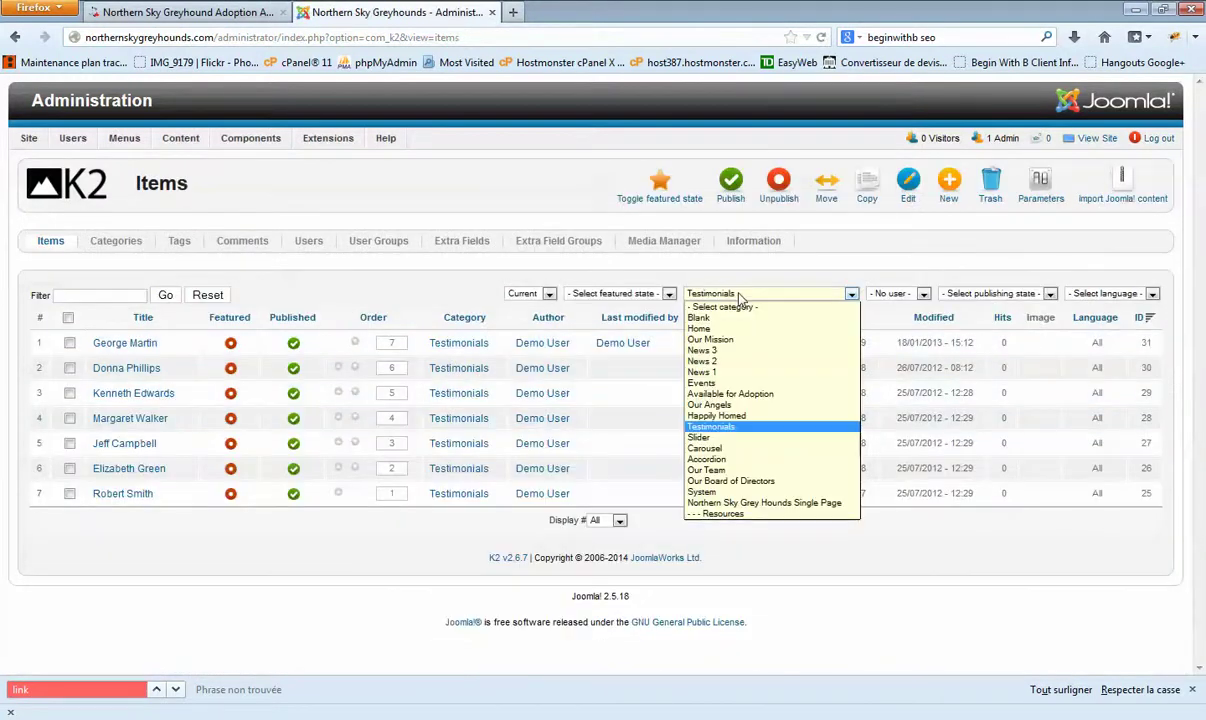
left_click(716, 439)
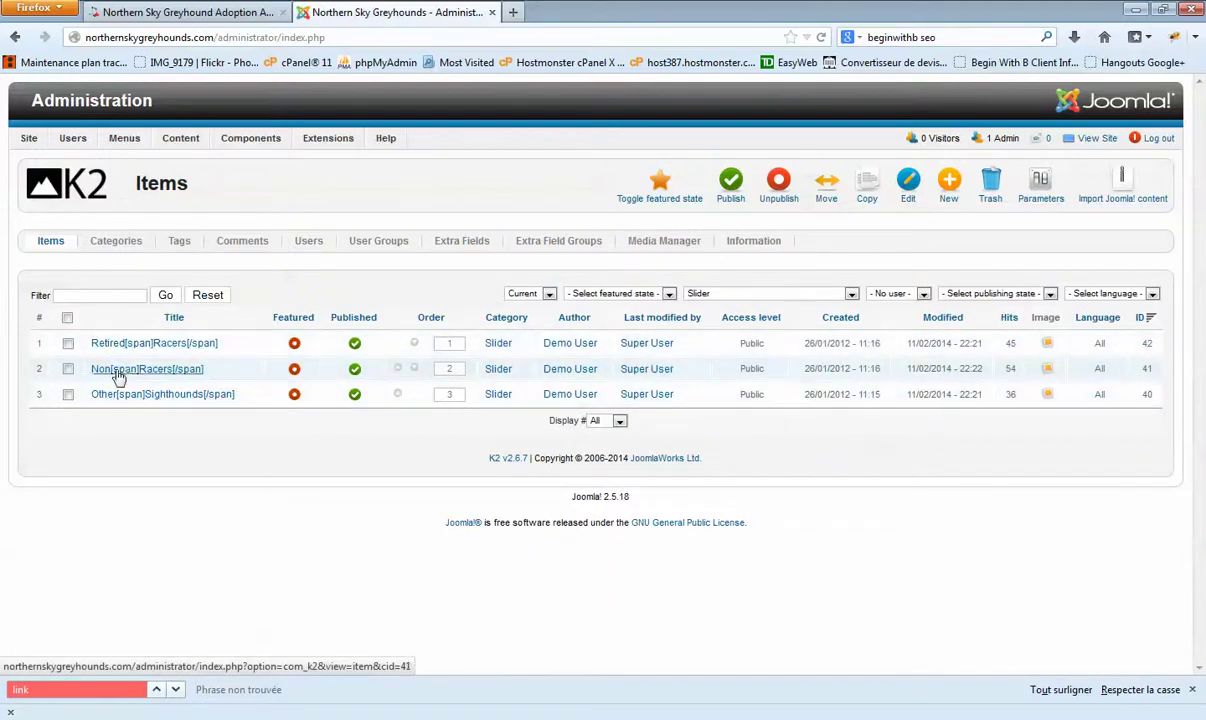
left_click(172, 12)
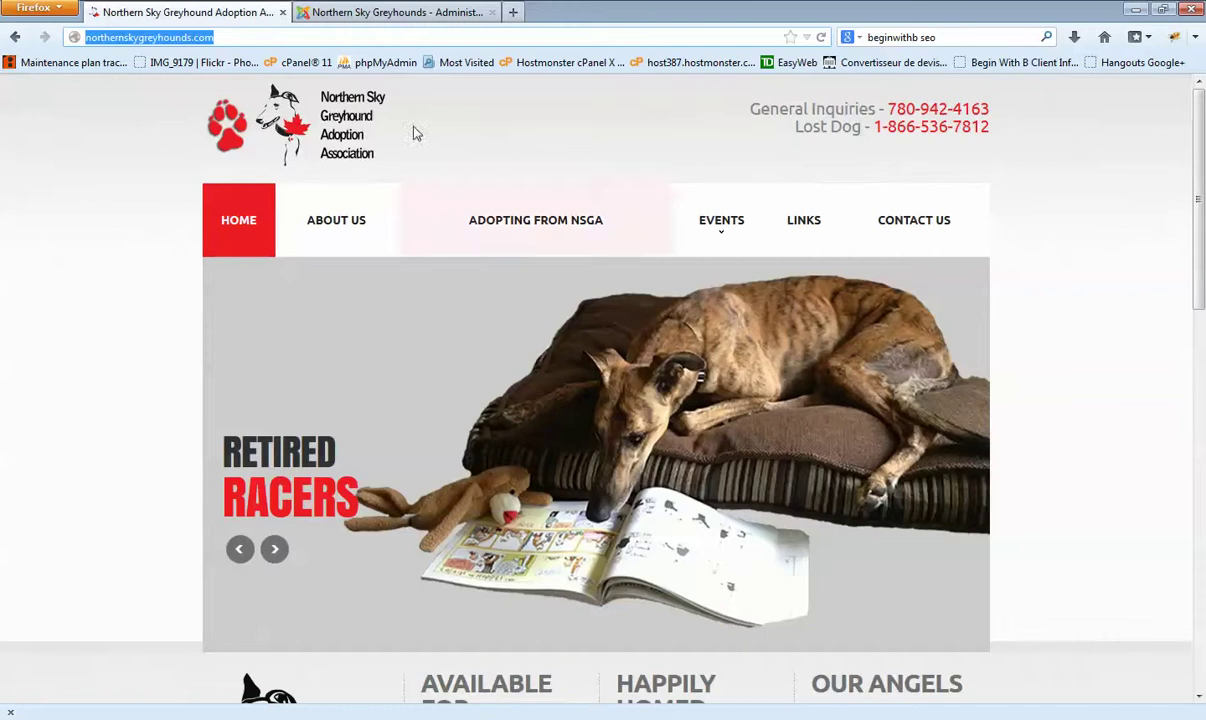
Step: Filter K2 items to 'Northern Sky Grey Hounds Single Page' and scroll its 15 items
left_click(406, 12)
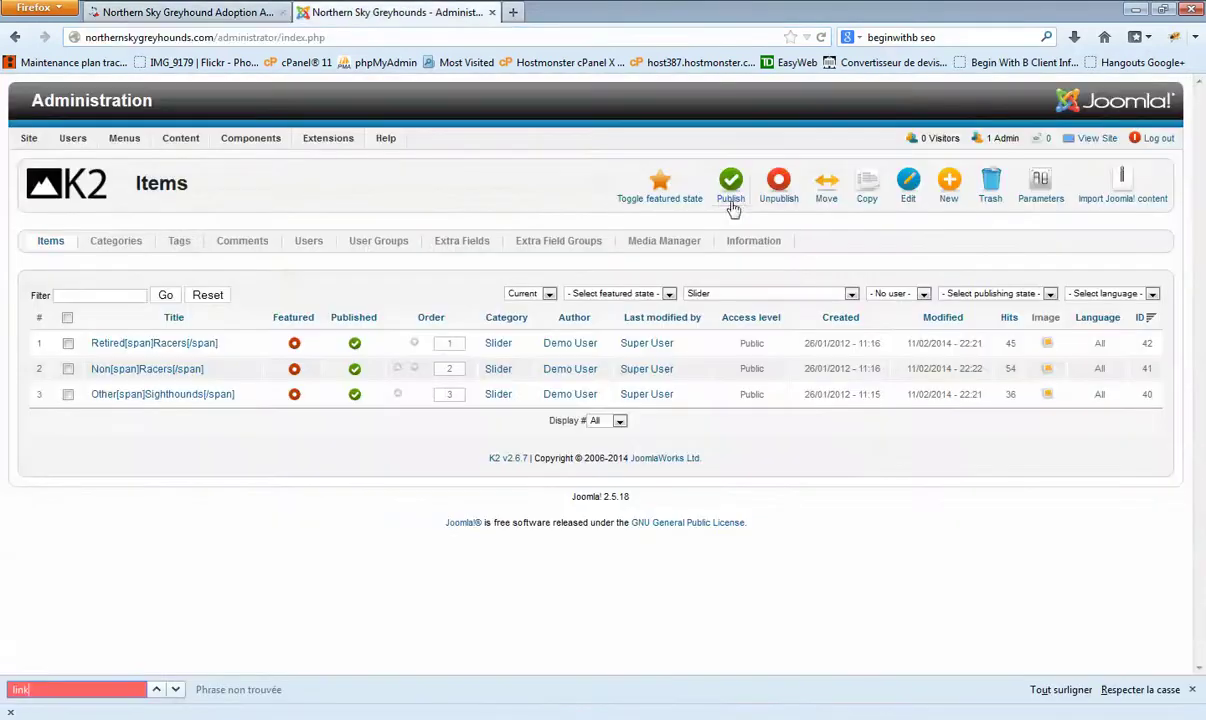
left_click(786, 296)
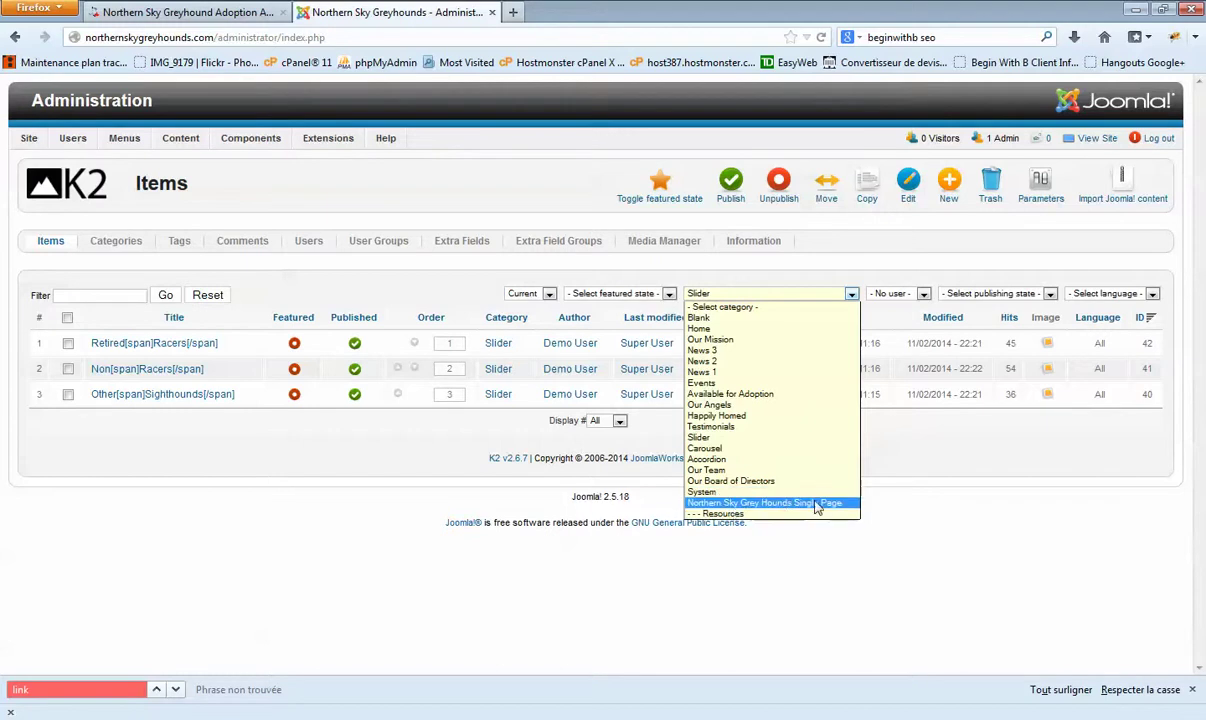
left_click(746, 508)
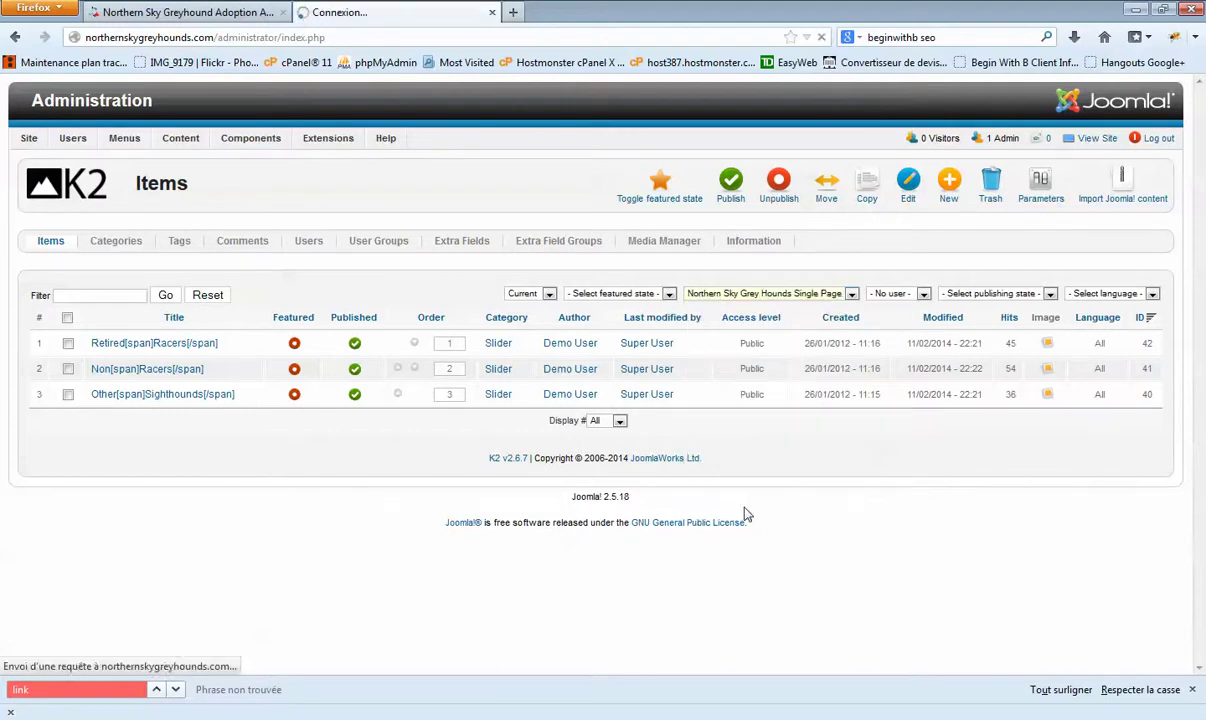
scroll(729, 513, "down", 5)
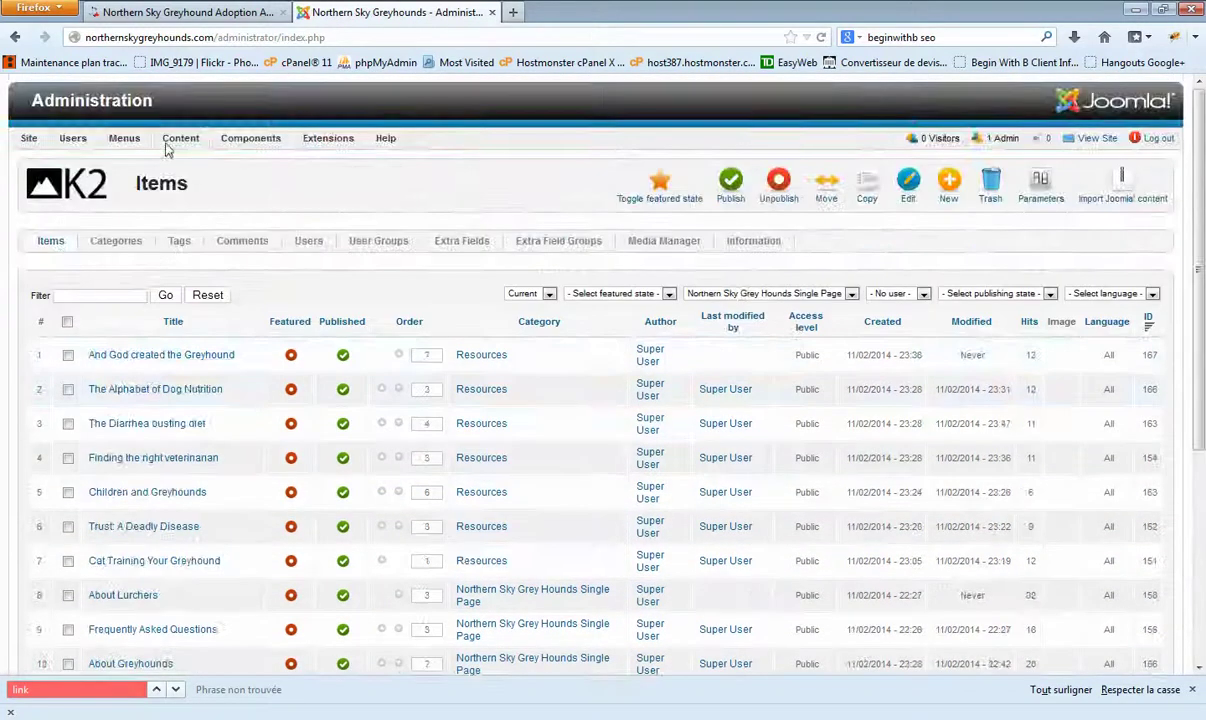
Step: Open ADOPTING FROM NSGA > THE PROCESS on the public site and read through its steps
left_click(185, 12)
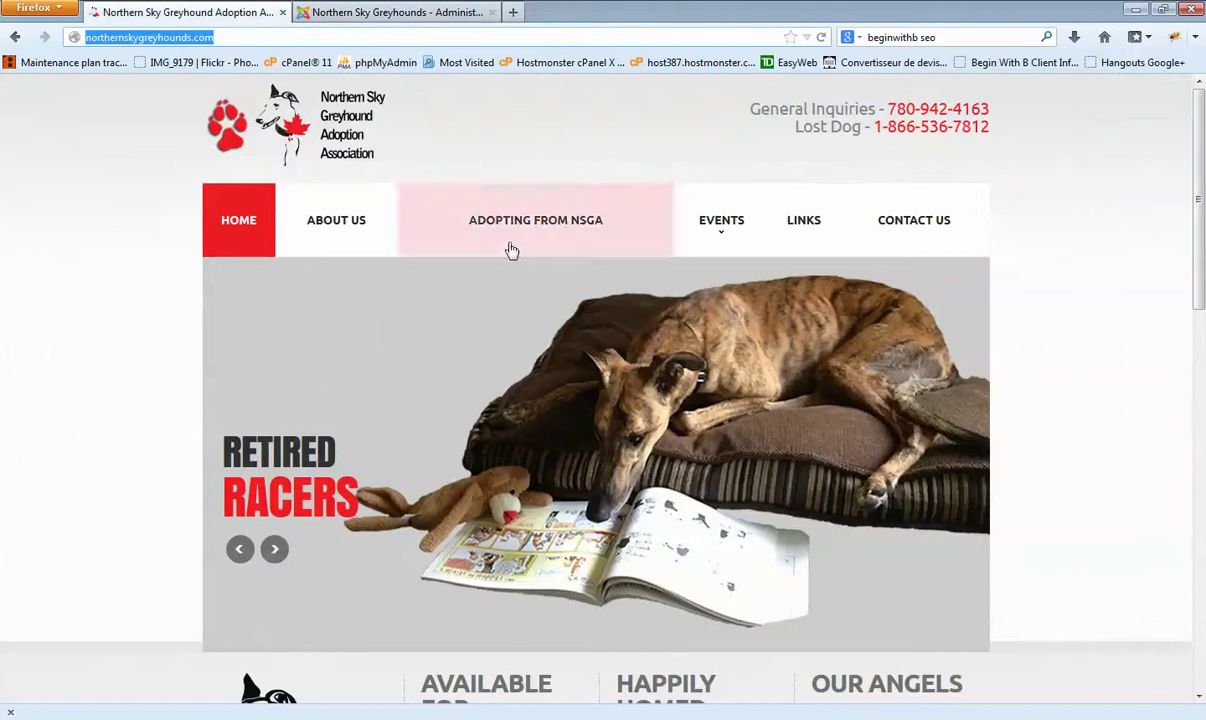
mouse_move(512, 228)
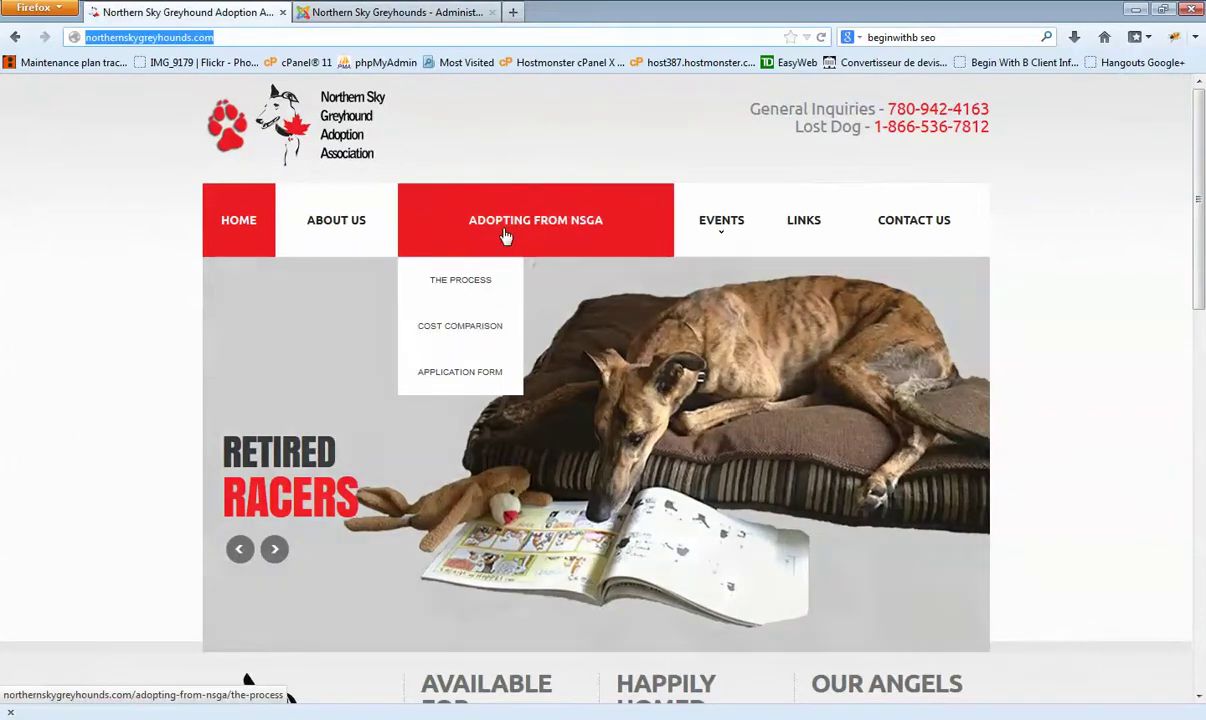
left_click(465, 284)
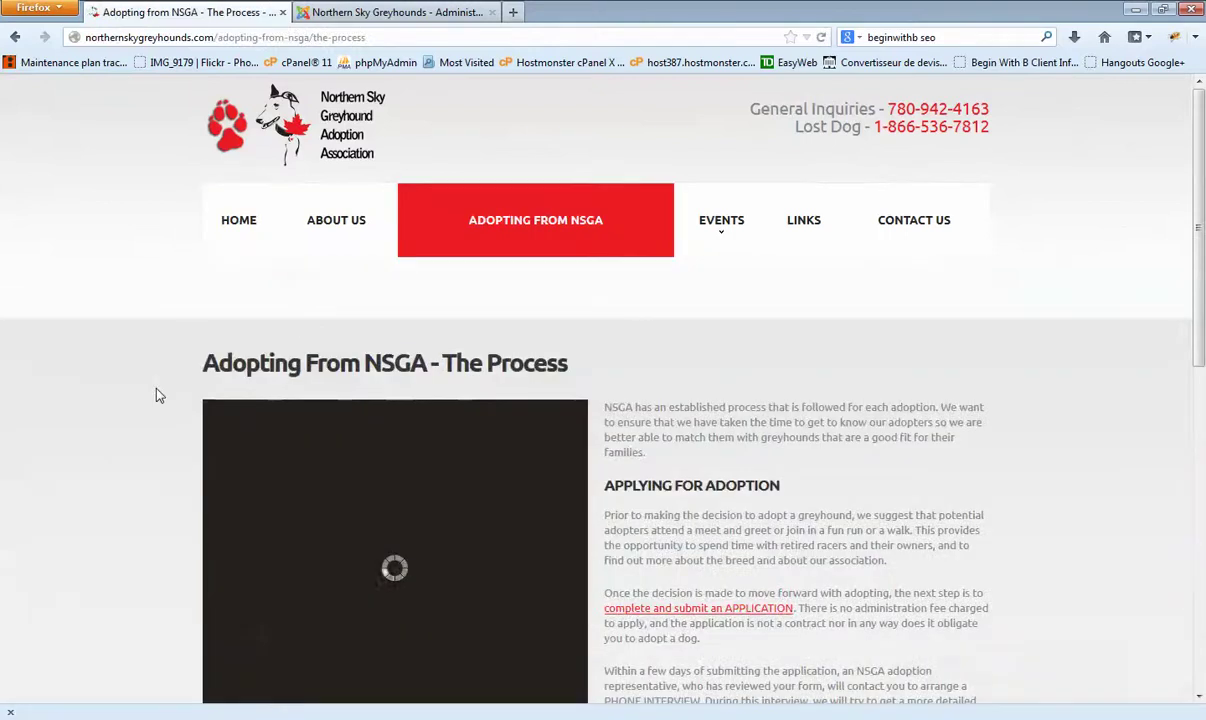
scroll(155, 397, "down", 2)
scroll(155, 397, "down", 5)
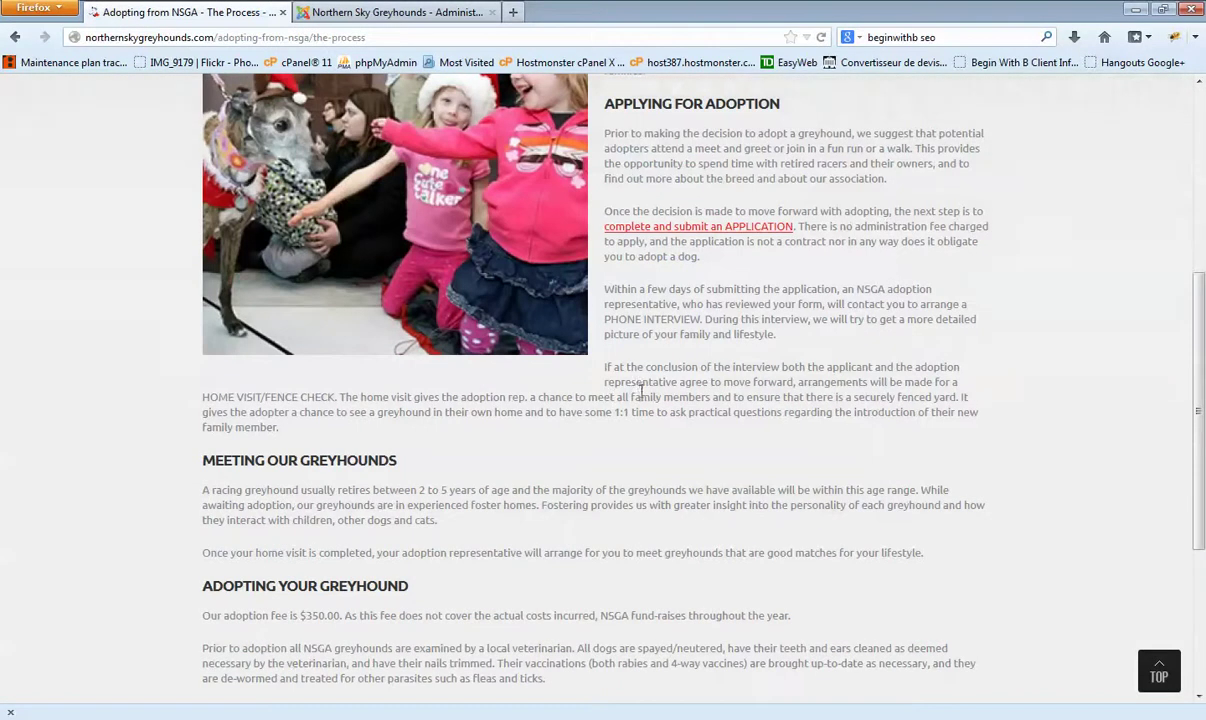
left_click_drag(607, 371, 673, 397)
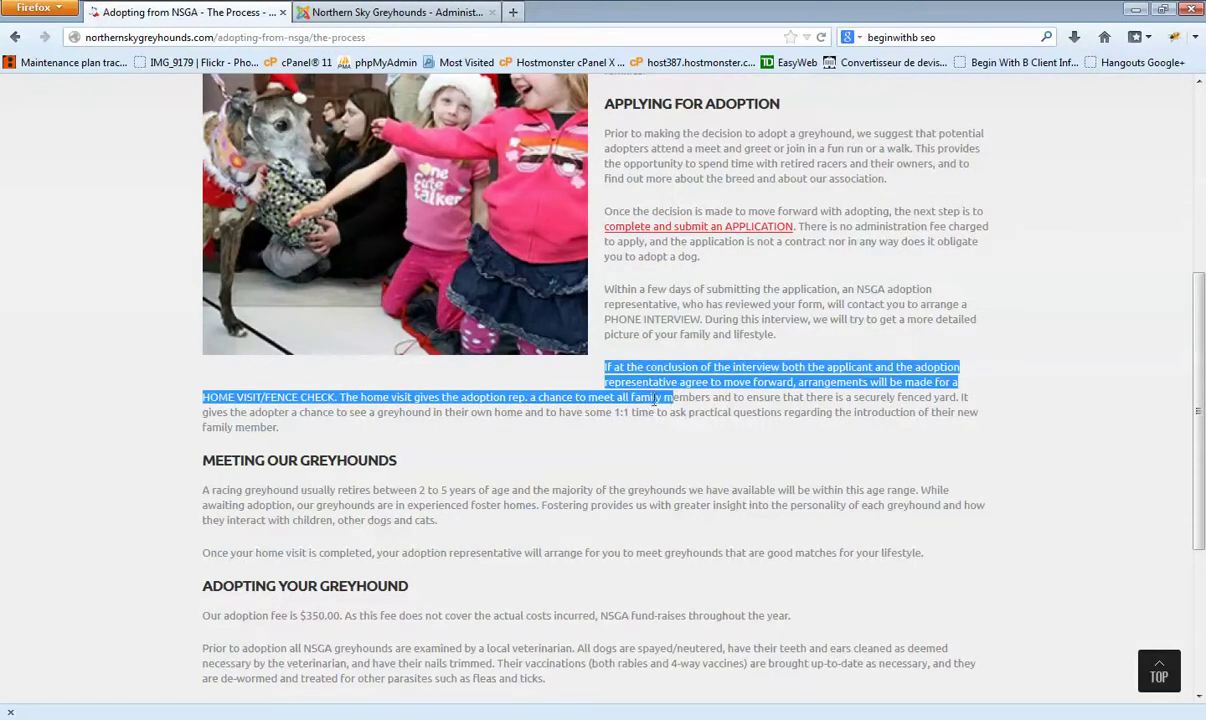
scroll(400, 368, "up", 4)
scroll(430, 372, "up", 4)
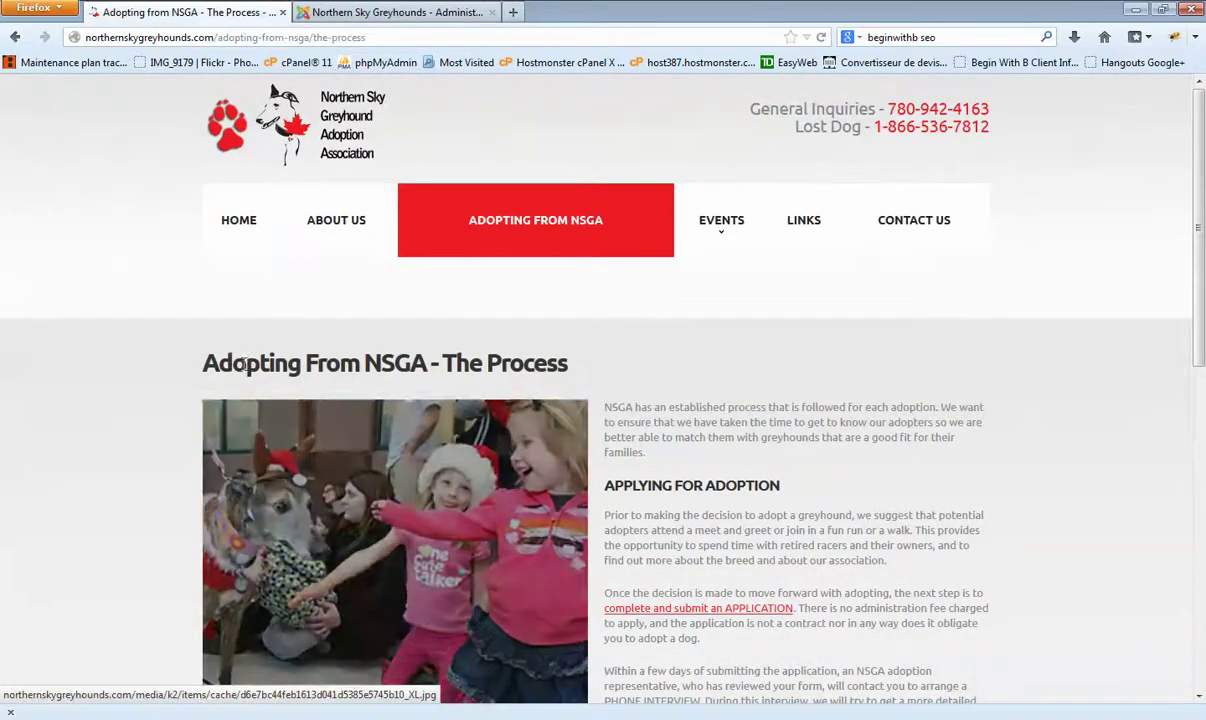
left_click_drag(380, 398, 313, 360)
left_click(399, 357)
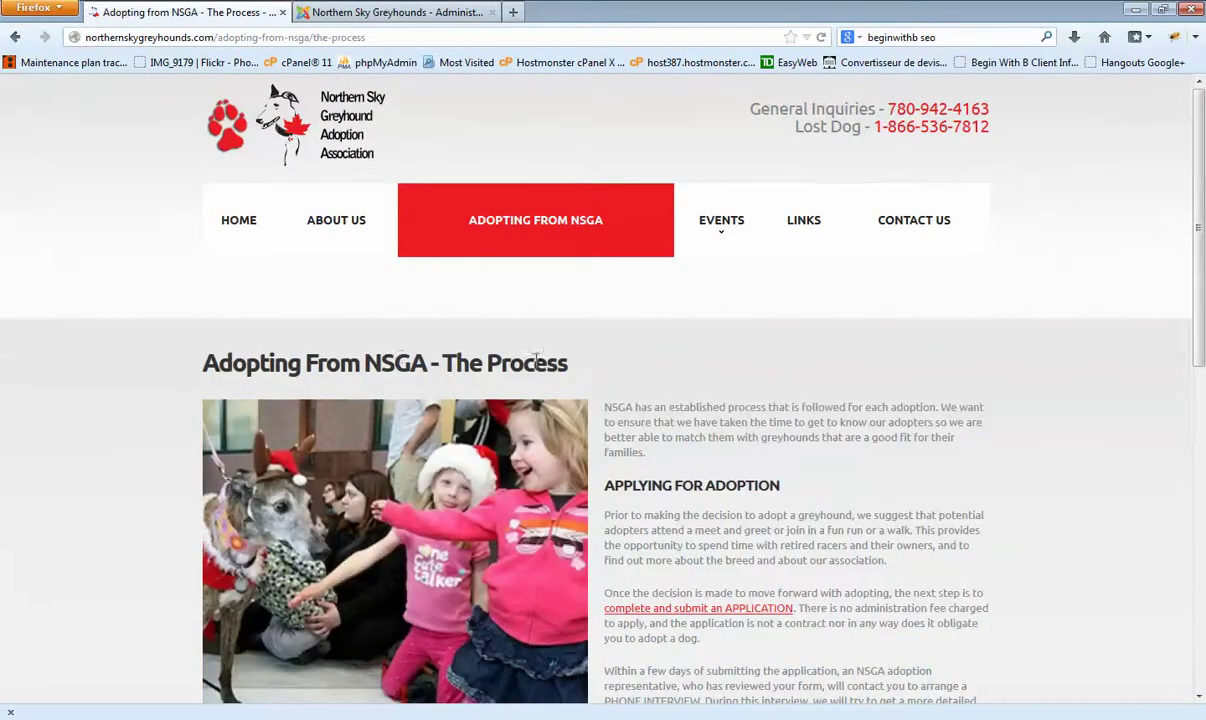
Step: Open 'Adopting from NSGA - The Process' from the filtered K2 Items list
left_click(398, 12)
scroll(132, 312, "down", 2)
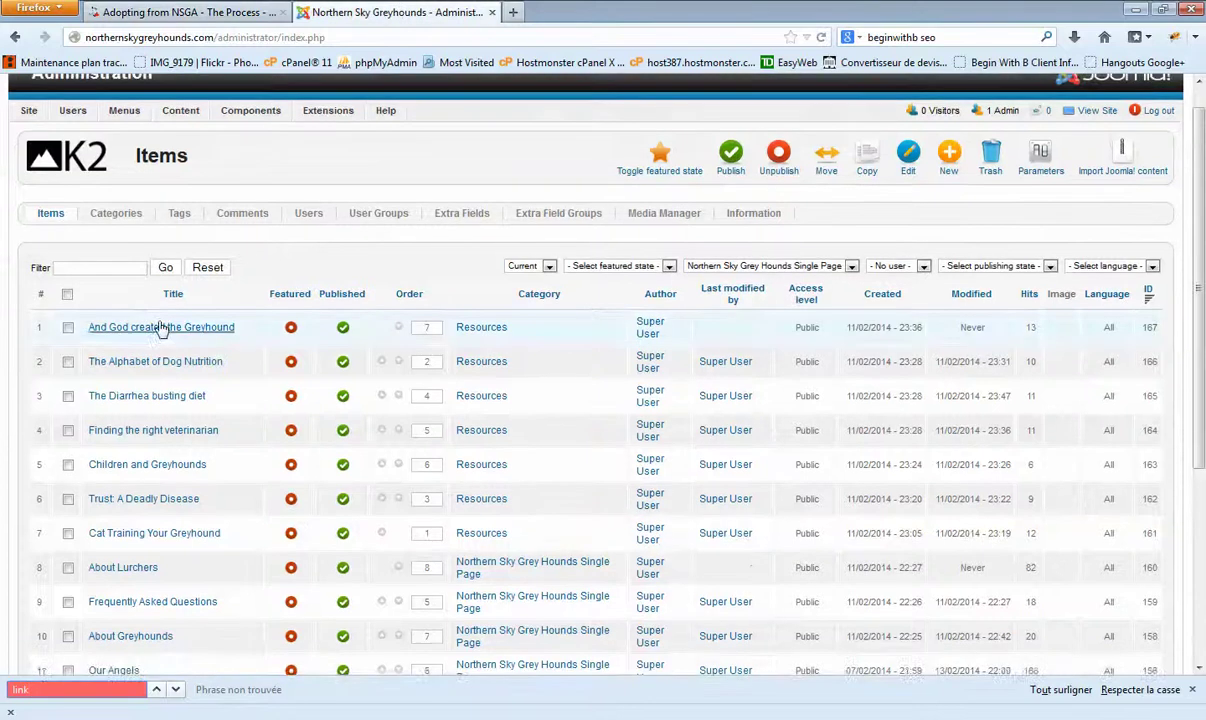
scroll(593, 255, "down", 2)
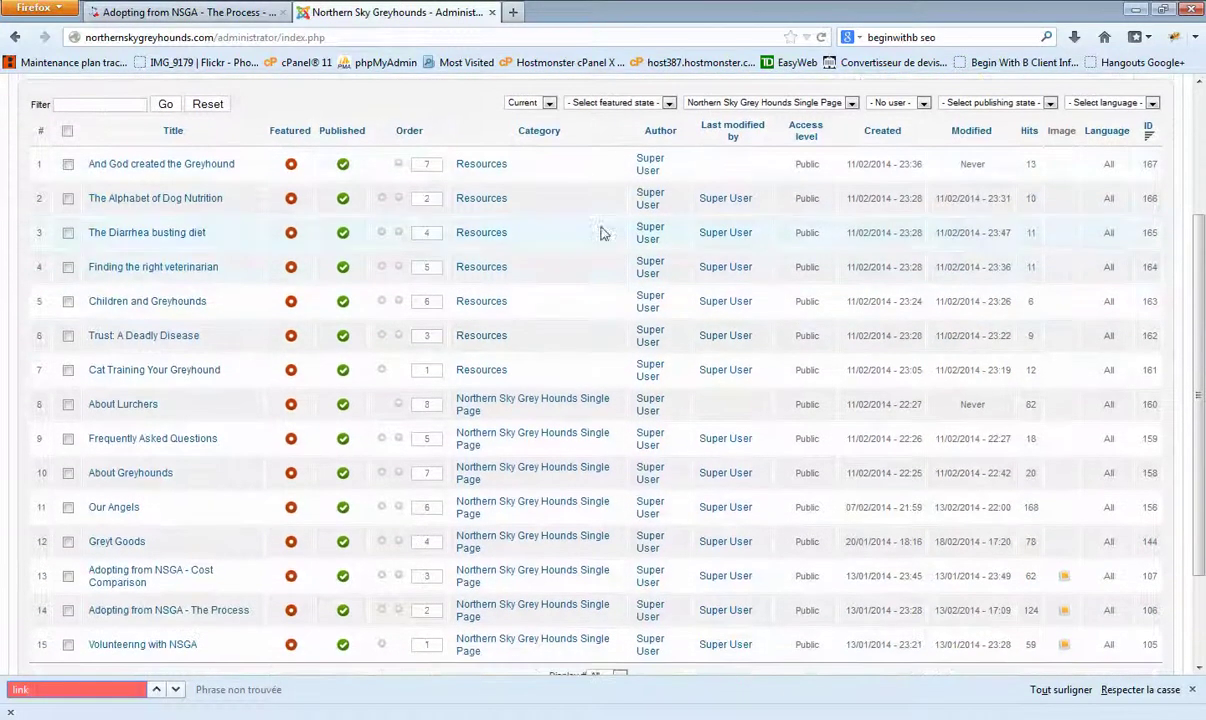
left_click(714, 104)
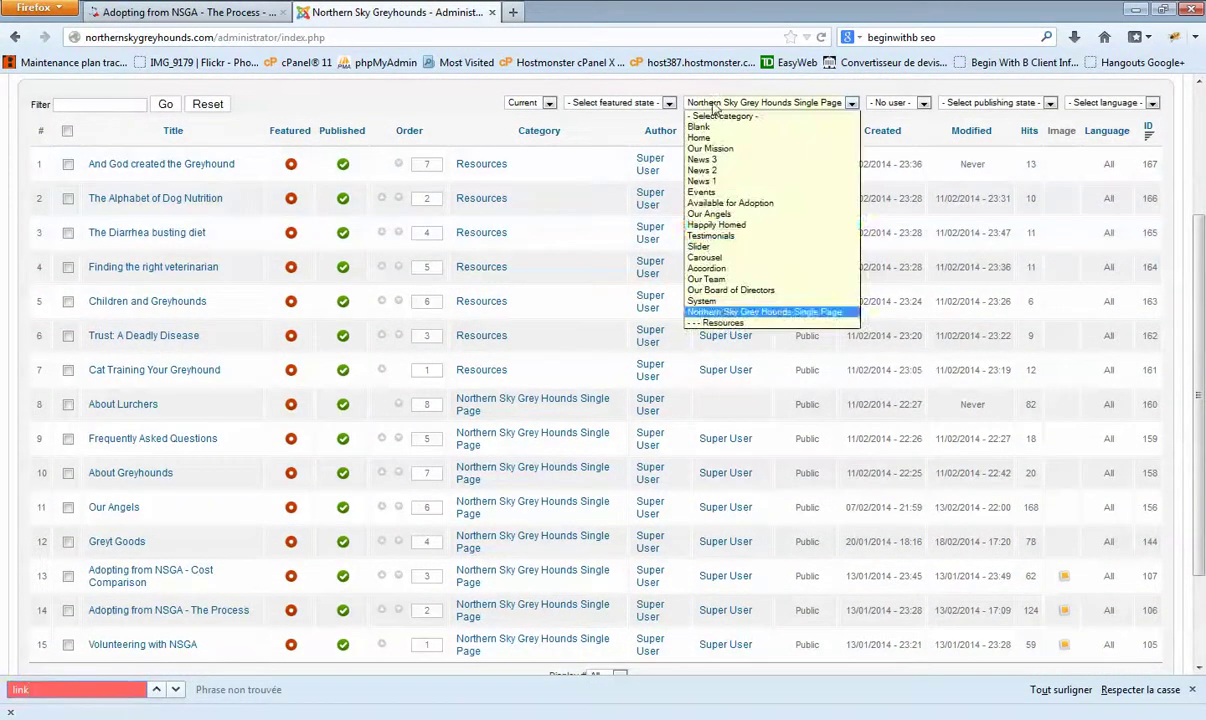
left_click(775, 312)
scroll(265, 398, "down", 3)
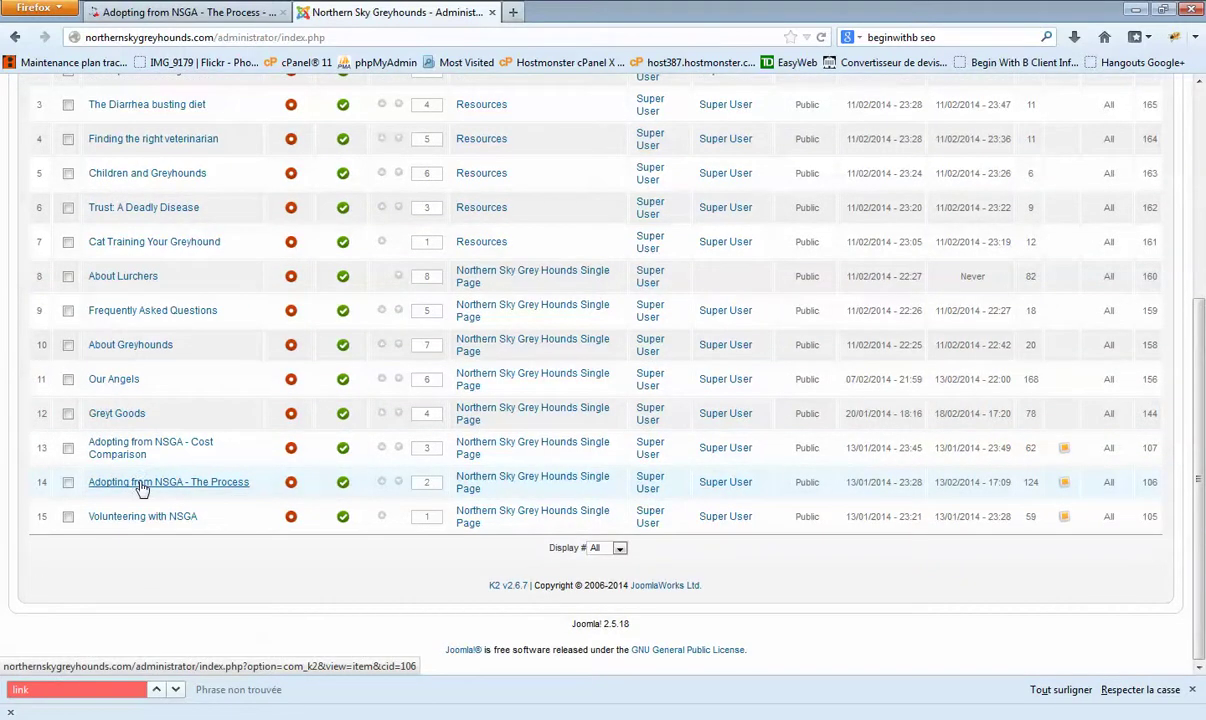
left_click(143, 484)
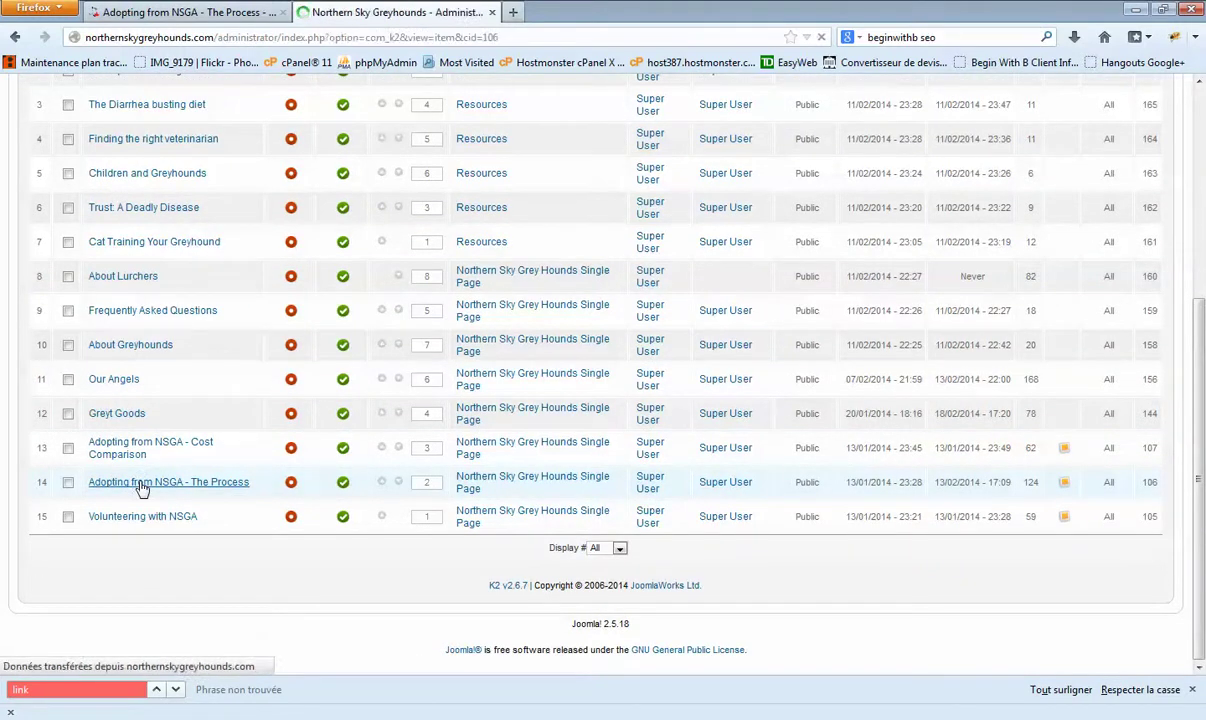
Step: Type test strings such as 'wadwdawwad' and 'awdwa' at several spots in the item body
scroll(457, 352, "down", 5)
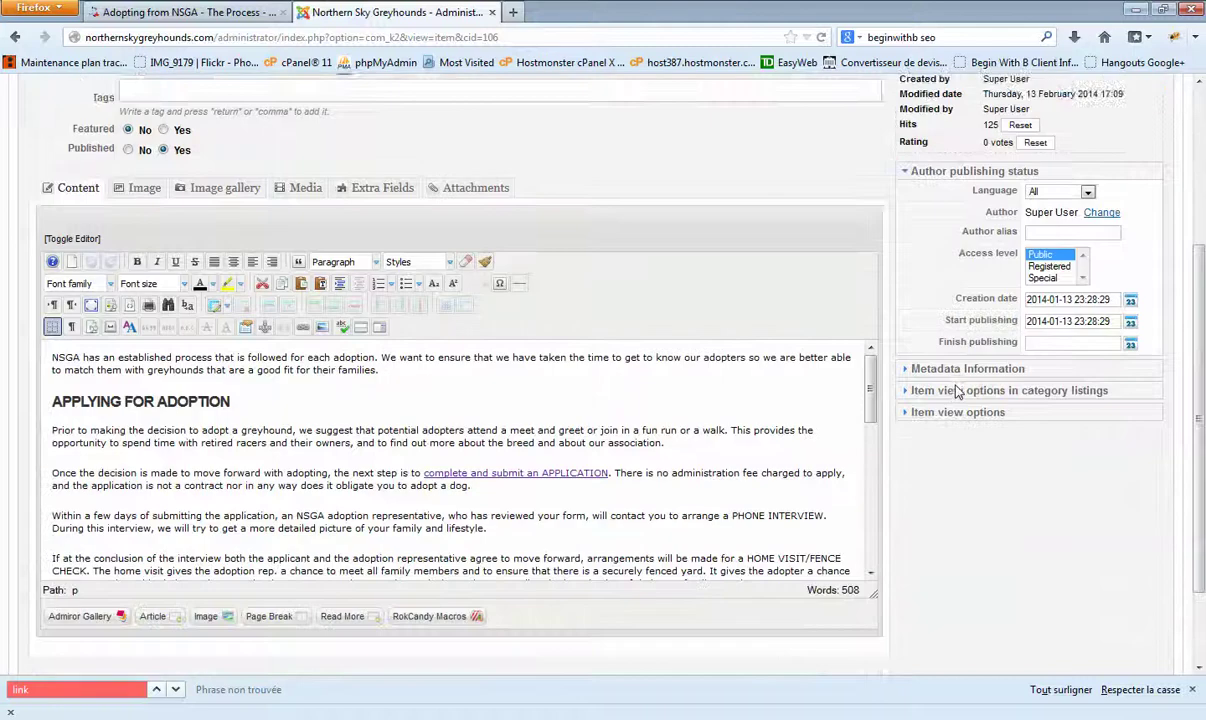
mouse_move(873, 340)
left_mouse_down()
mouse_move(873, 478)
mouse_move(855, 336)
left_mouse_up()
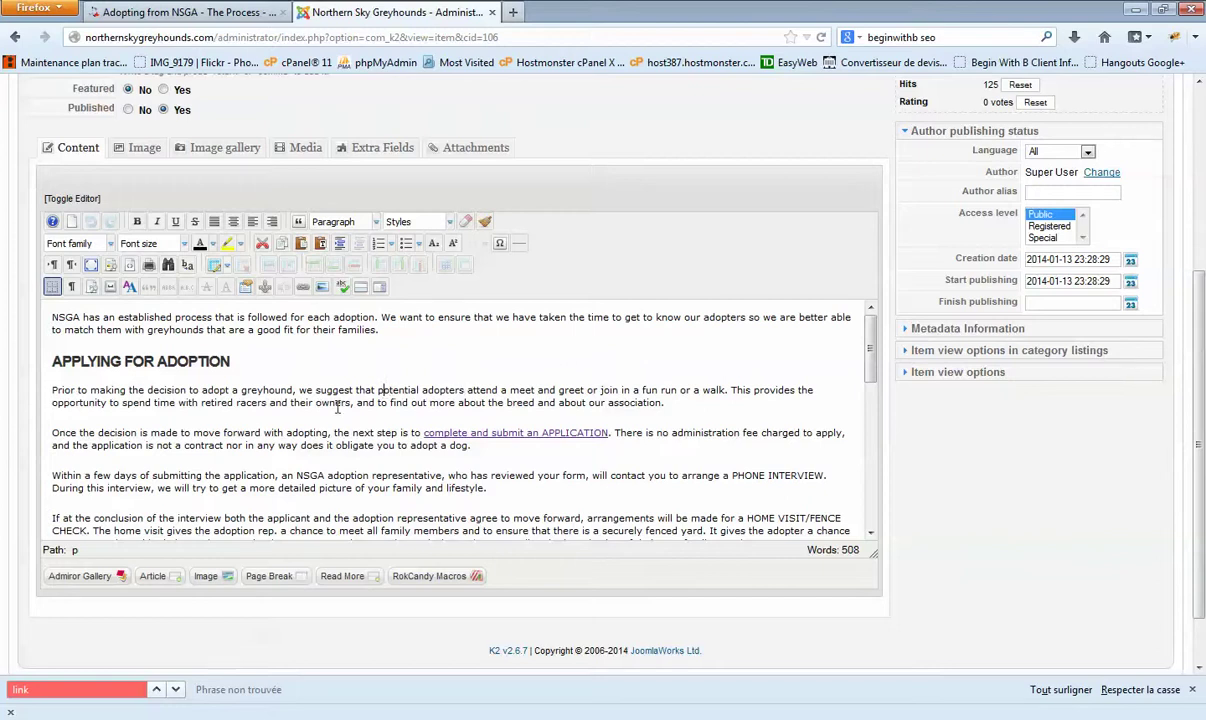
type("wadwdawwad")
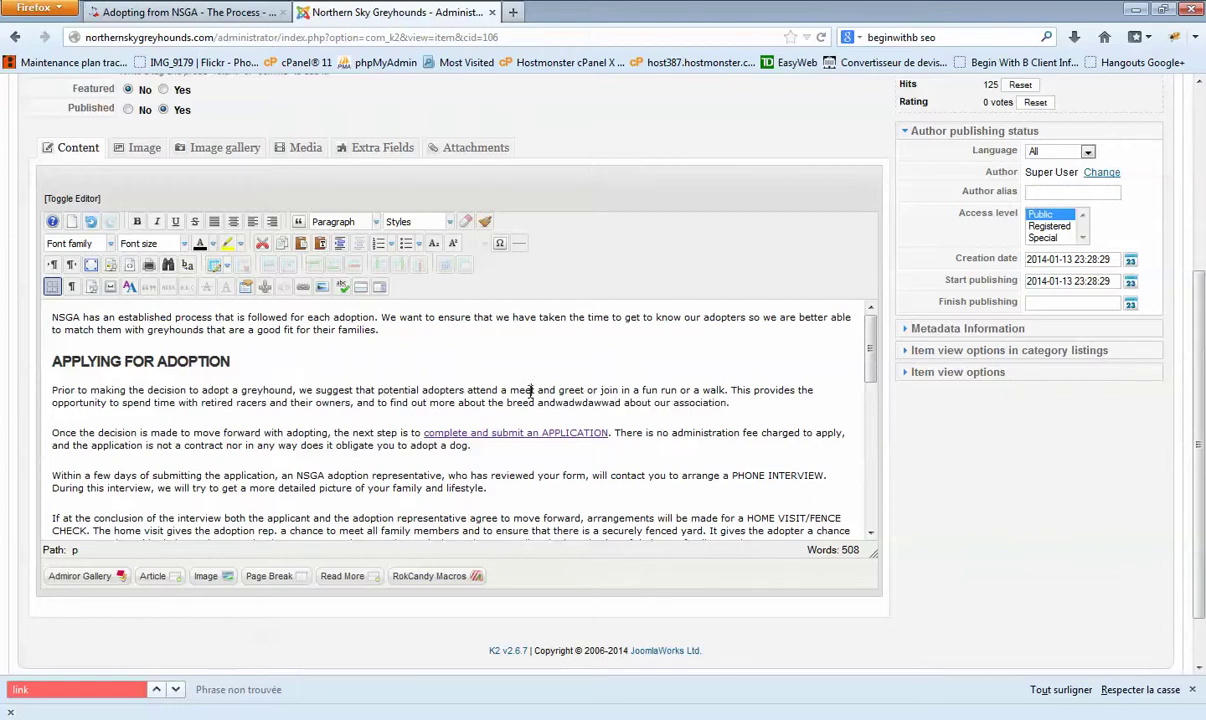
left_click(529, 391)
type("awdawdawdawdaw")
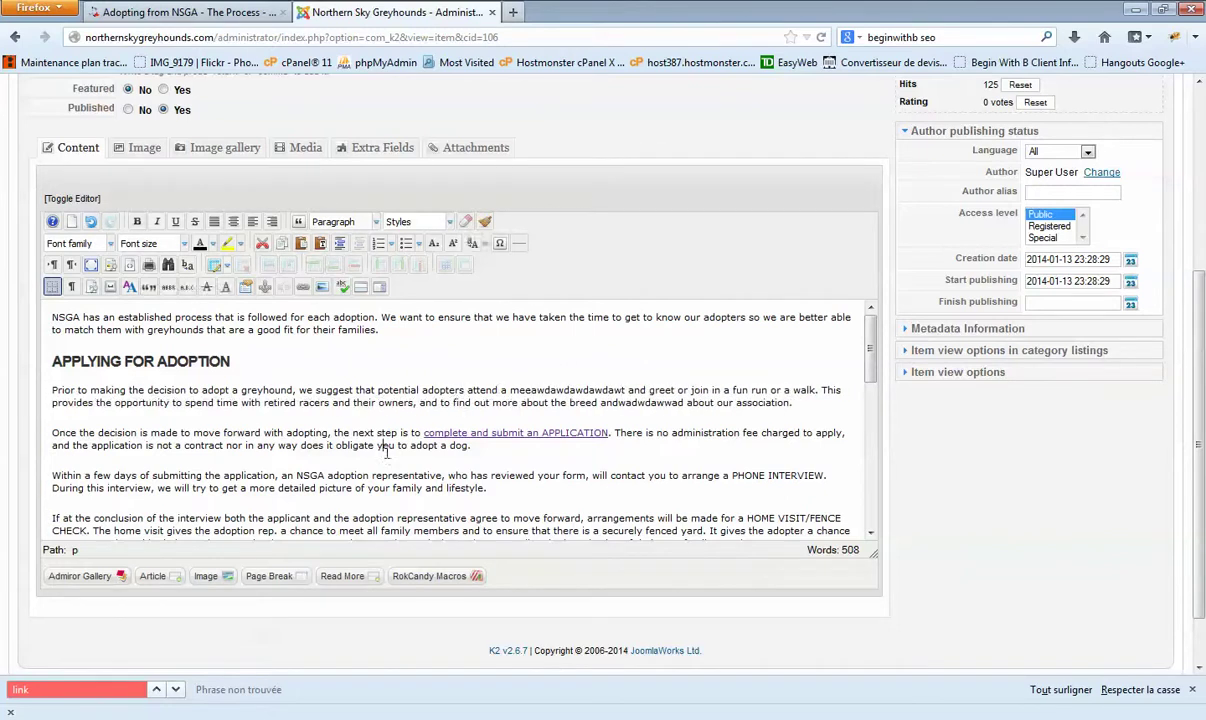
left_click_drag(379, 448, 379, 476)
type("awdawd")
left_click(371, 488)
type("awdwa")
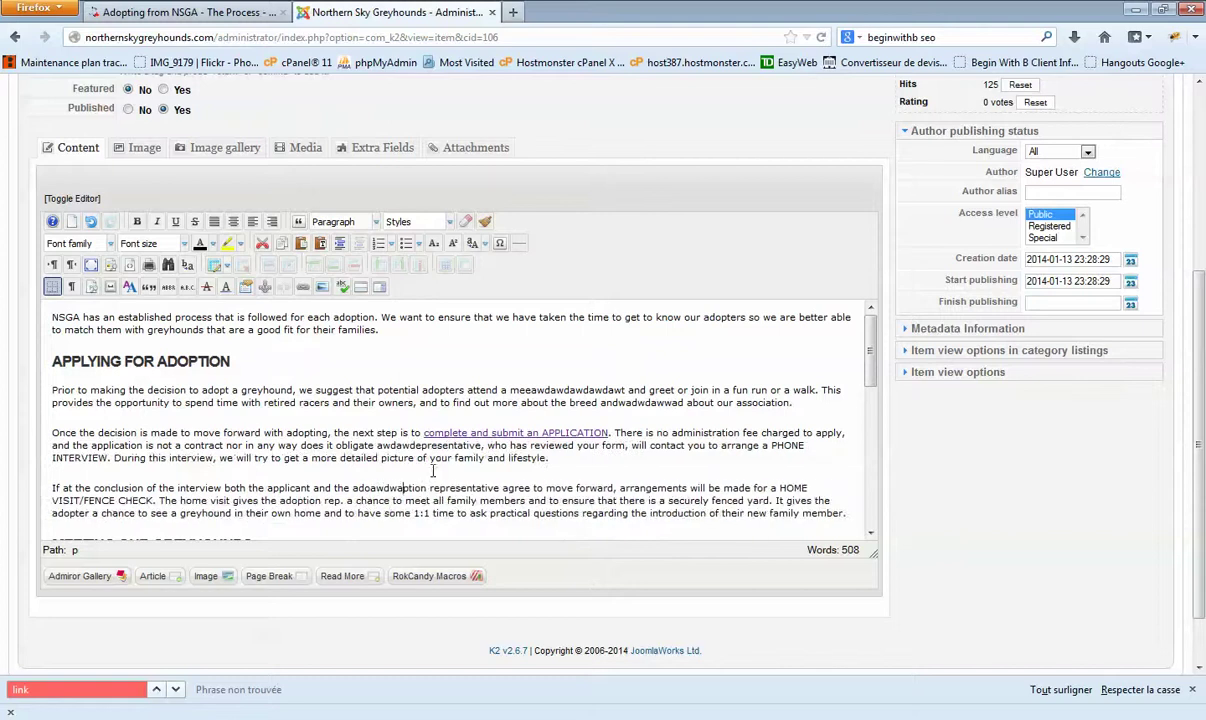
scroll(420, 497, "up", 3)
scroll(420, 497, "down", 1)
scroll(420, 497, "down", 3)
Step: Select the APPLYING FOR ADOPTION heading and check its block format, leaving it unchanged
left_click(171, 296)
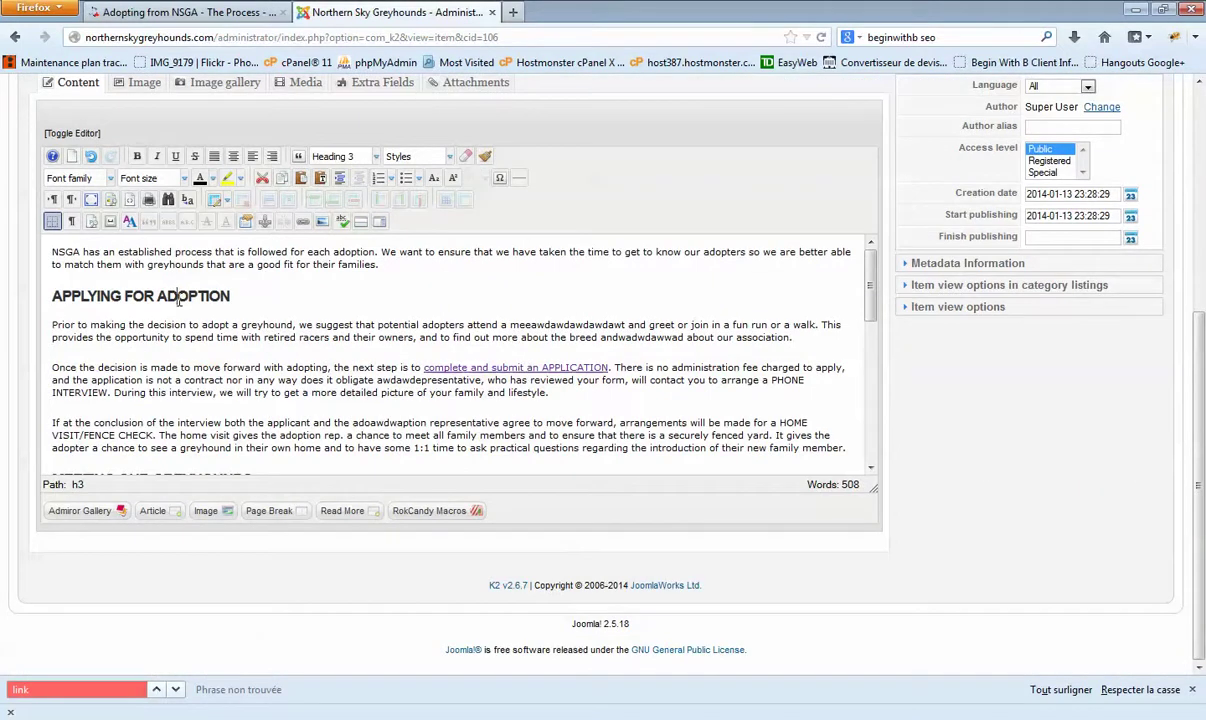
left_click_drag(51, 296, 230, 296)
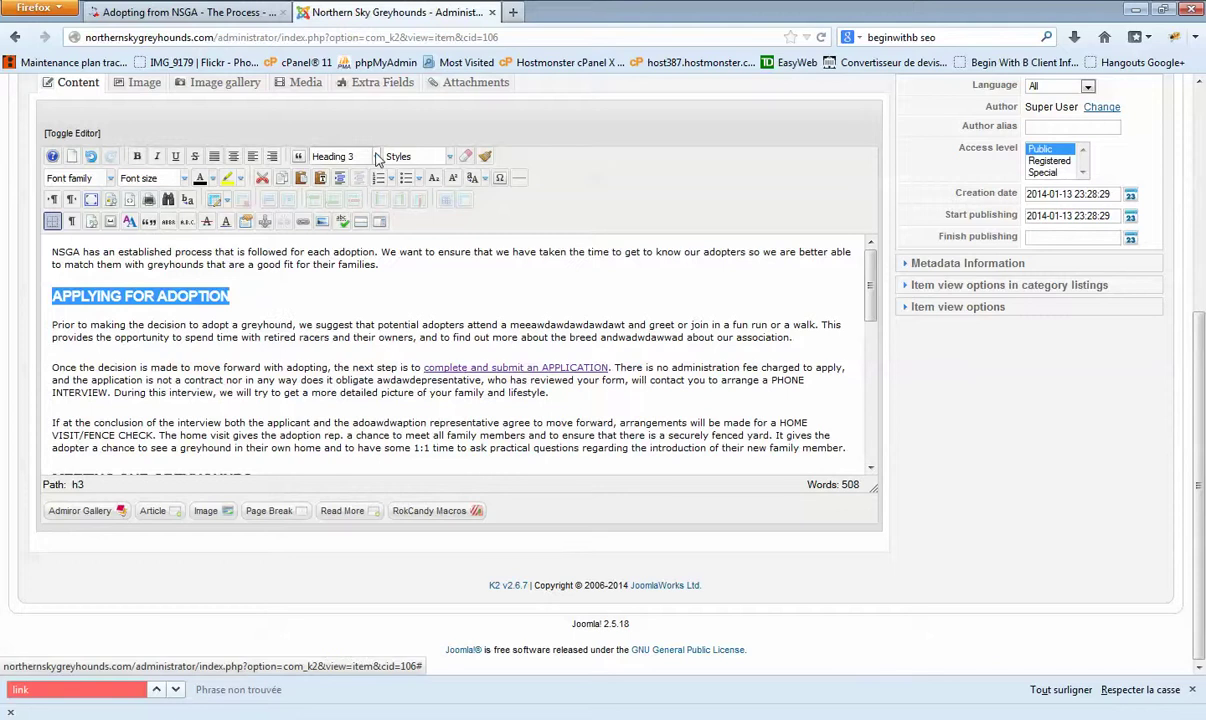
left_click(376, 158)
scroll(362, 235, "down", 3)
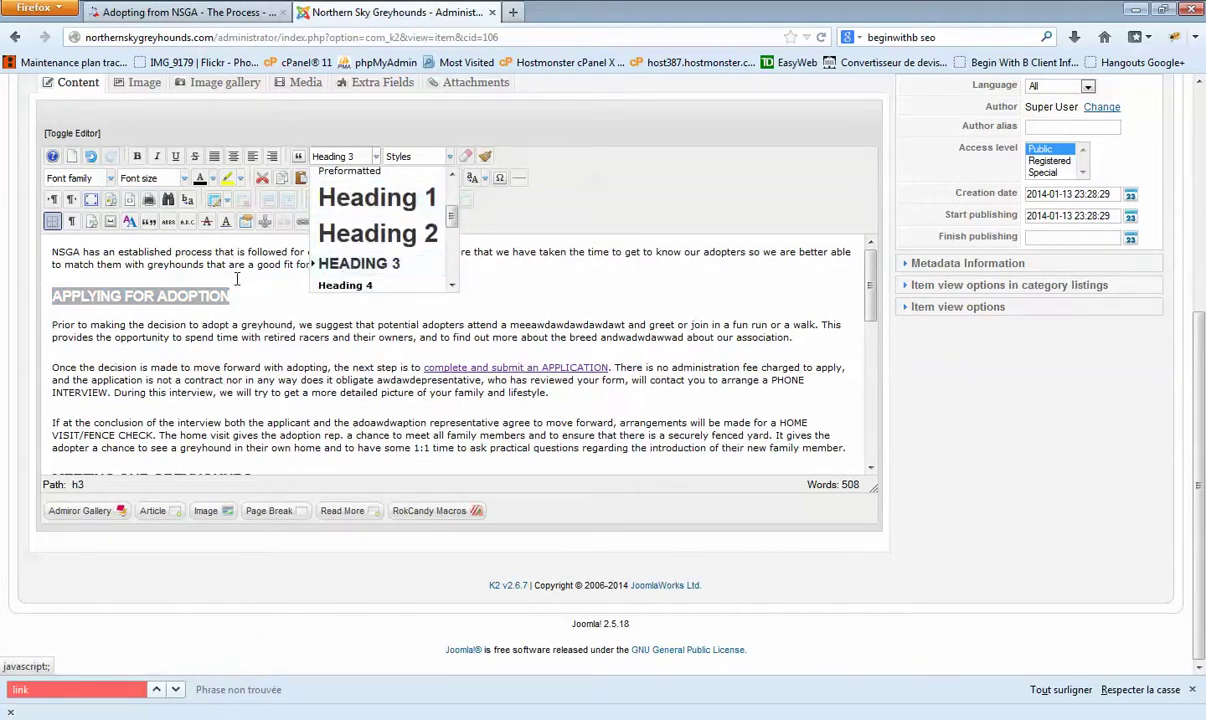
left_click(188, 296)
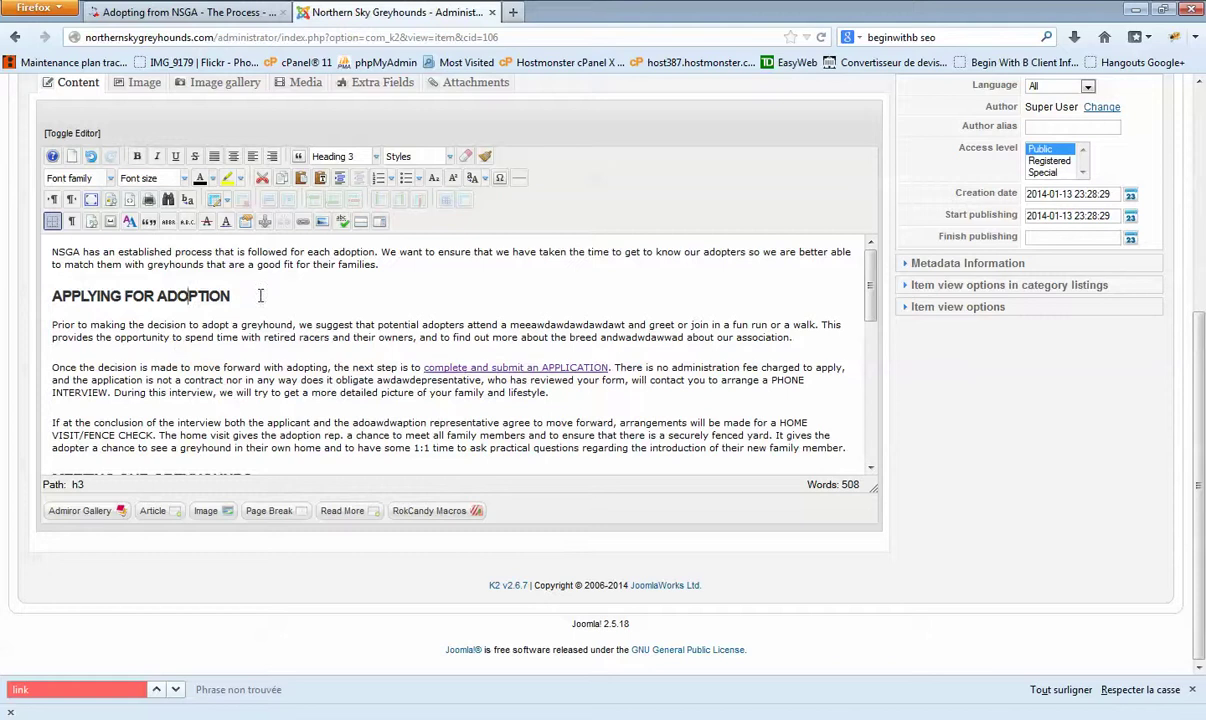
scroll(178, 316, "down", 5)
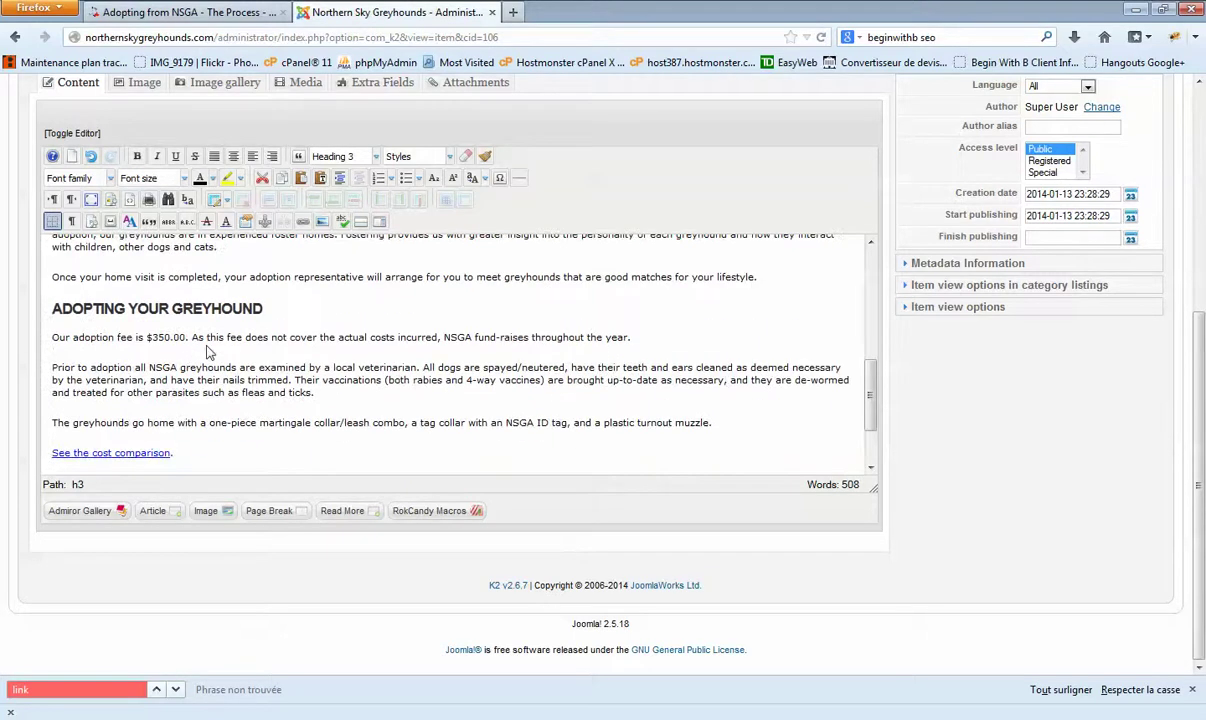
scroll(208, 352, "up", 5)
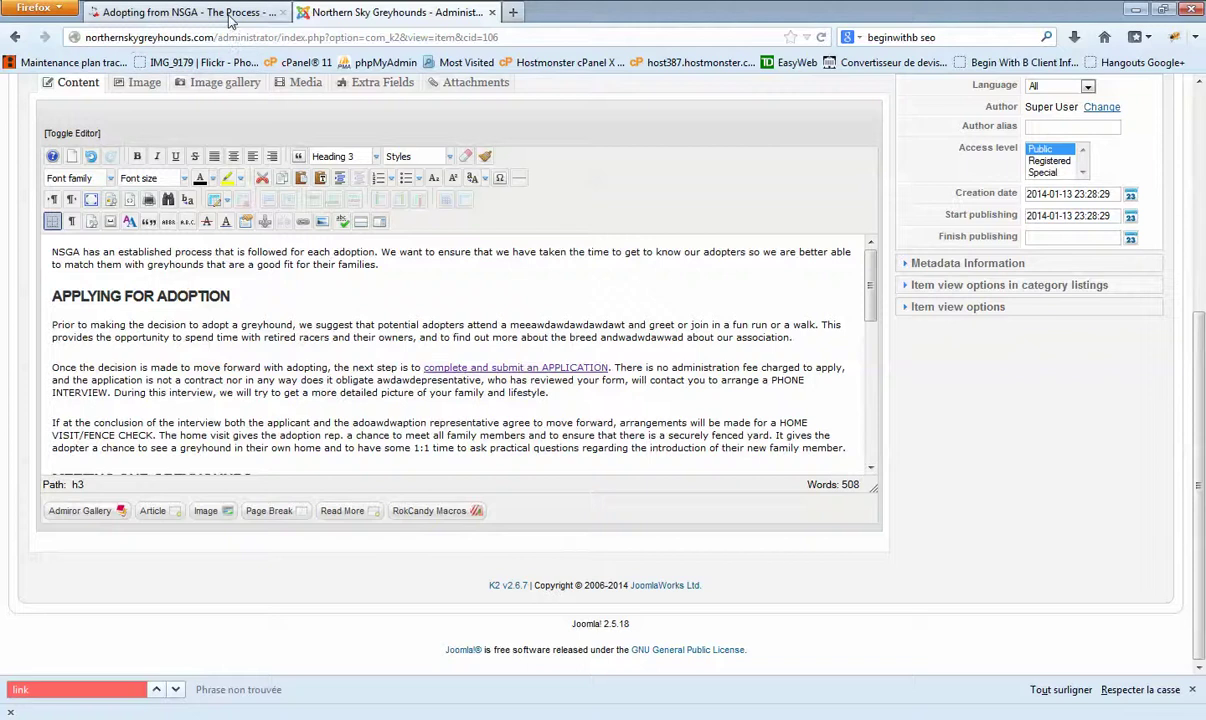
Step: Compare with the public page, then select 'we suggest that potential' in the Applying for Adoption paragraph
left_click(230, 14)
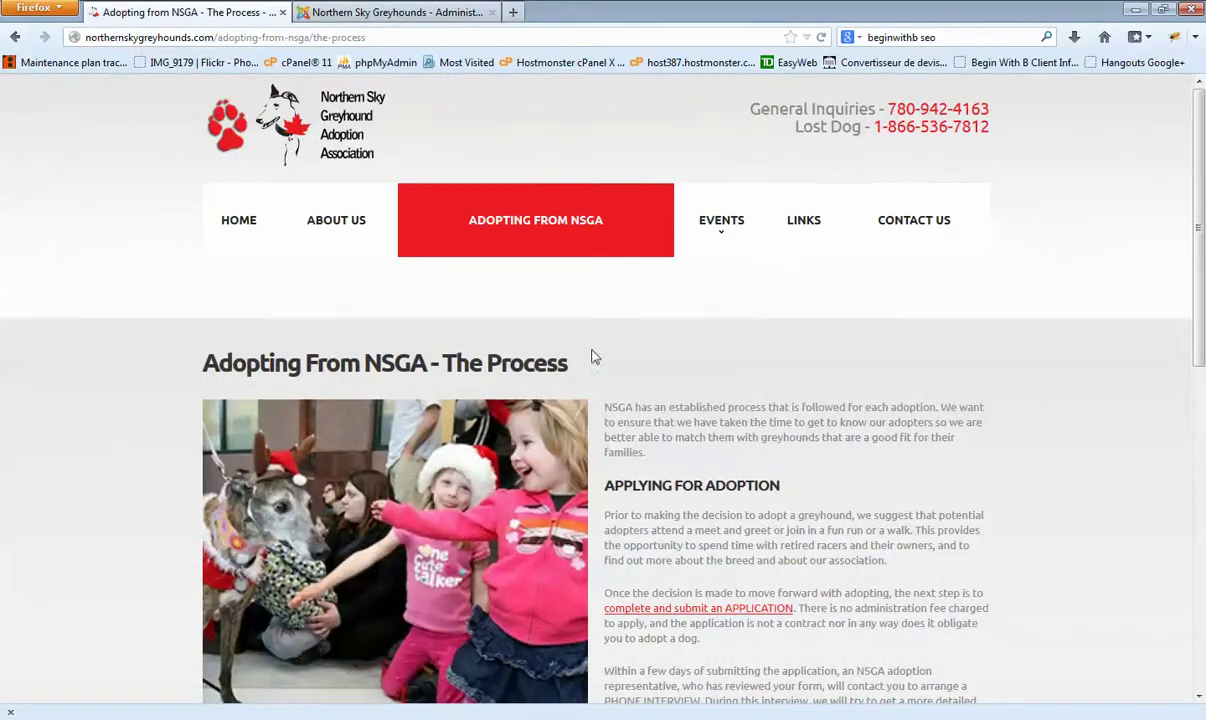
left_click(399, 14)
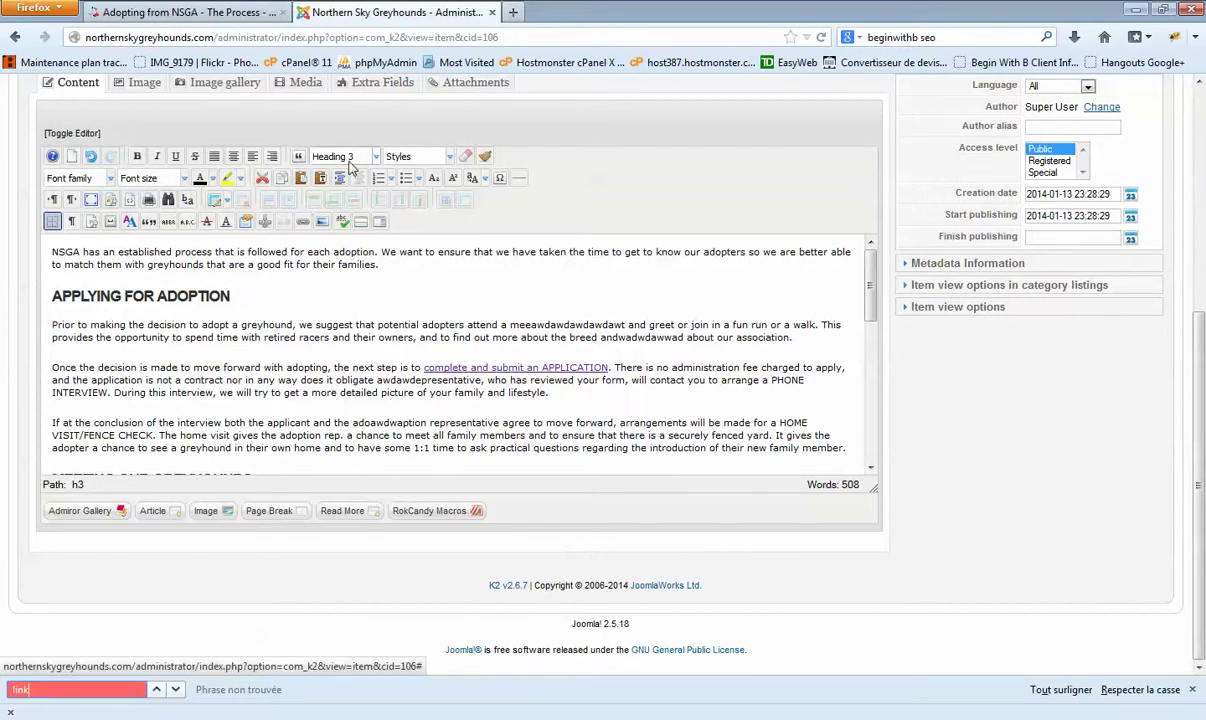
left_click(335, 372)
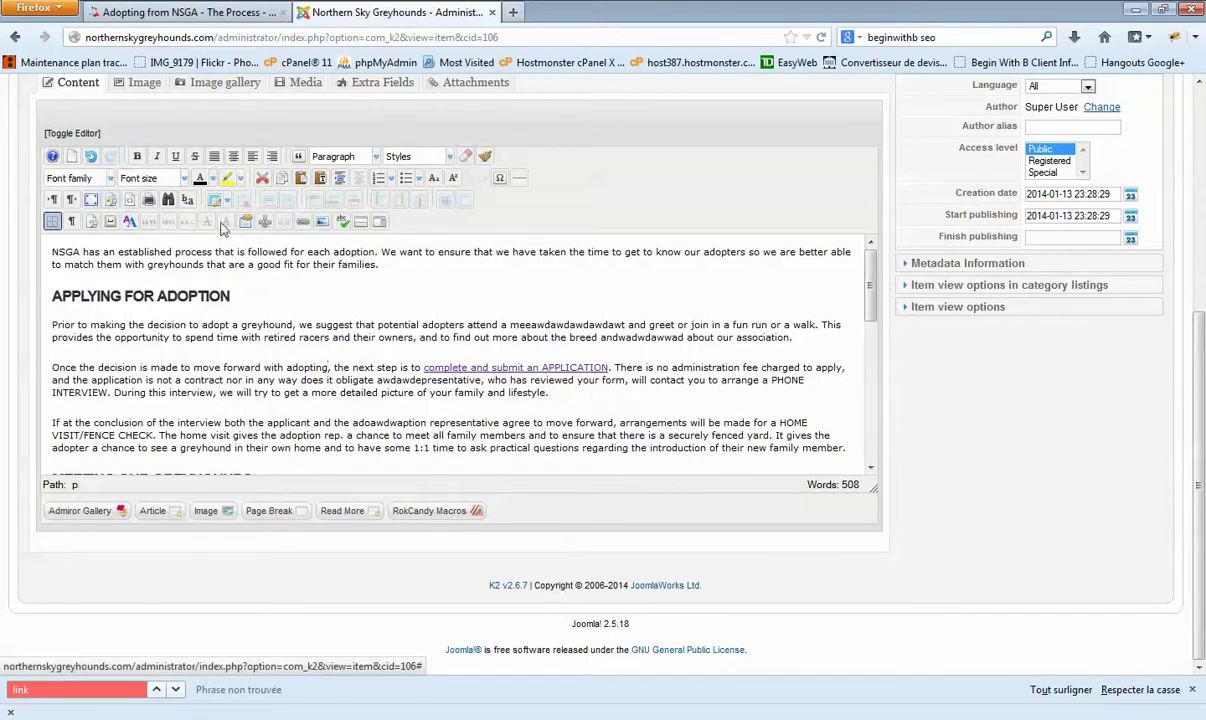
key("Left")
key("Left")
key("Left")
key("Left")
key("Left")
key("Left")
key("Left")
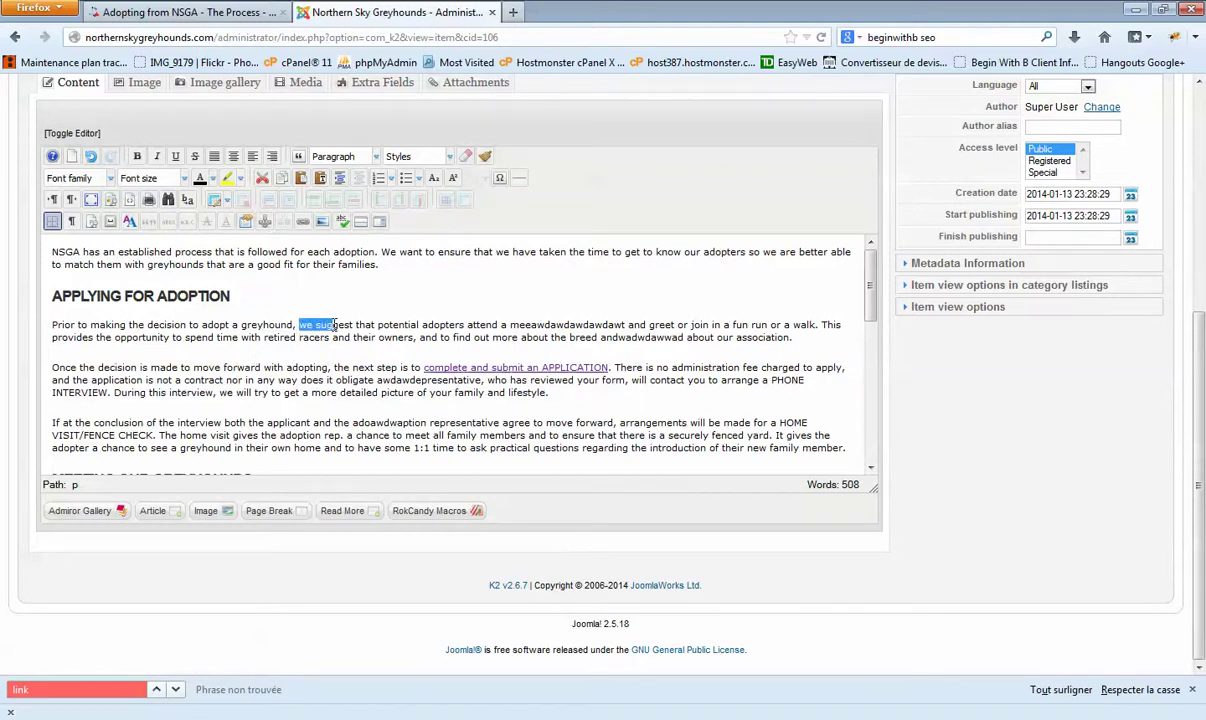
left_click_drag(356, 325, 388, 325)
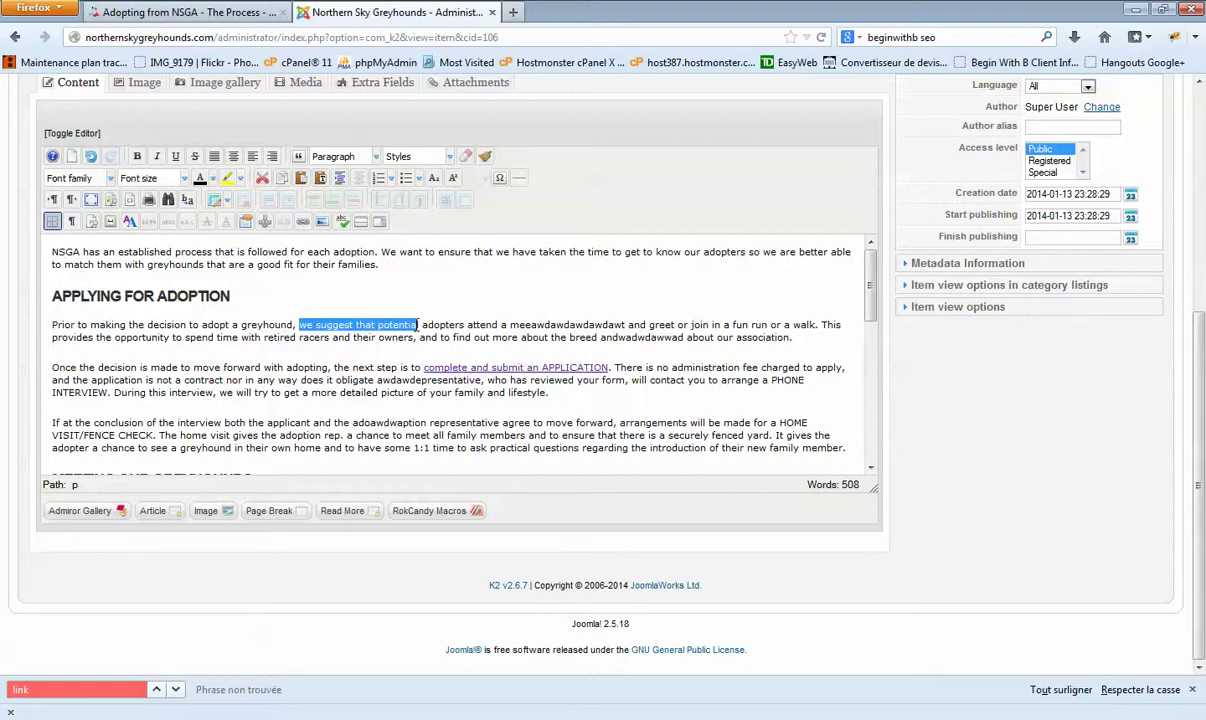
left_click(305, 223)
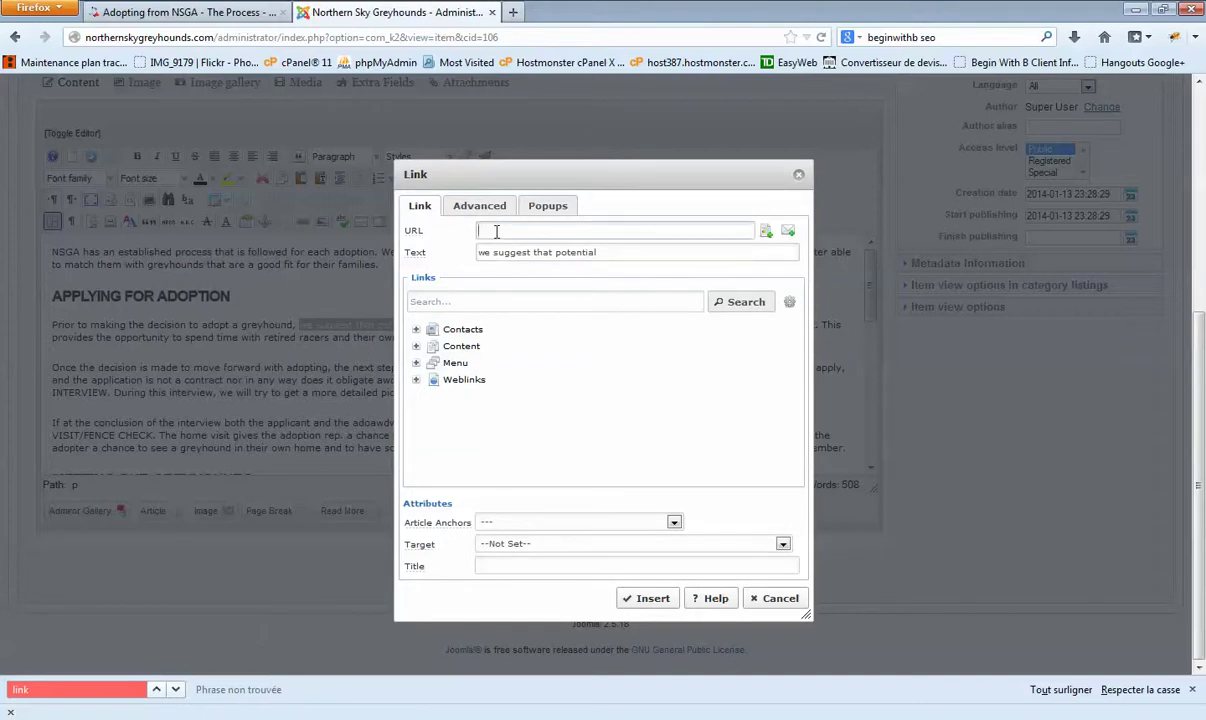
type("tt")
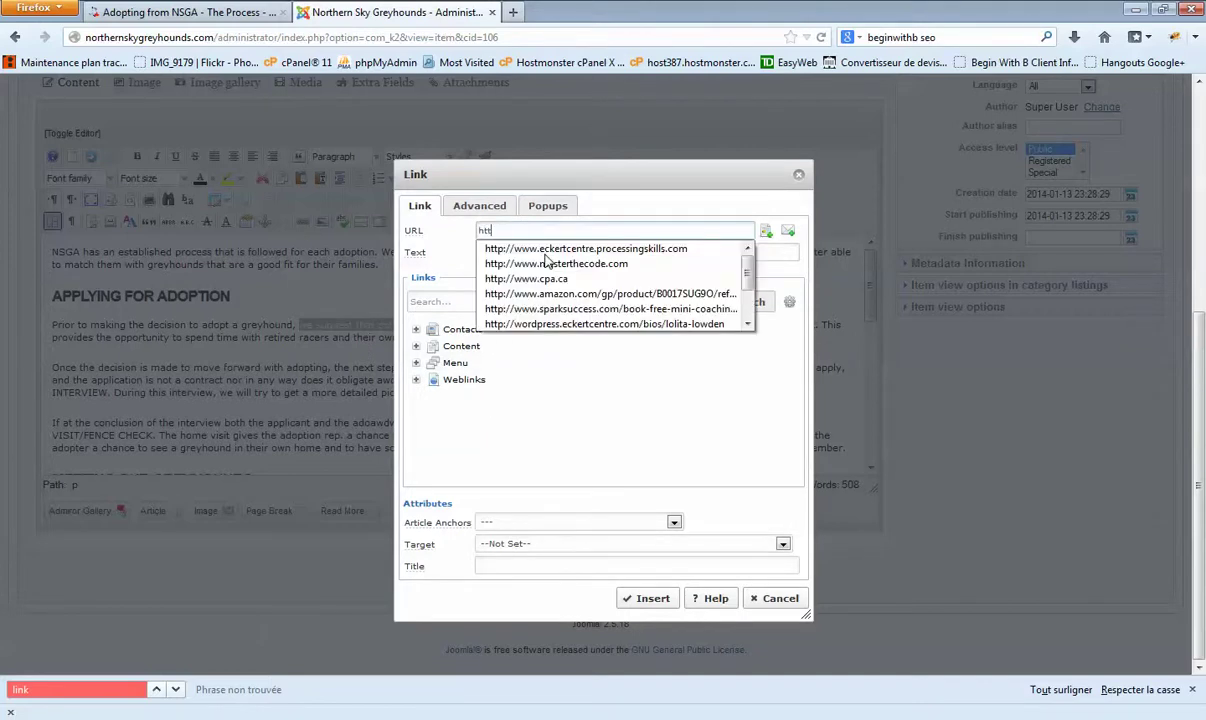
type("p://www.beginwithb.com")
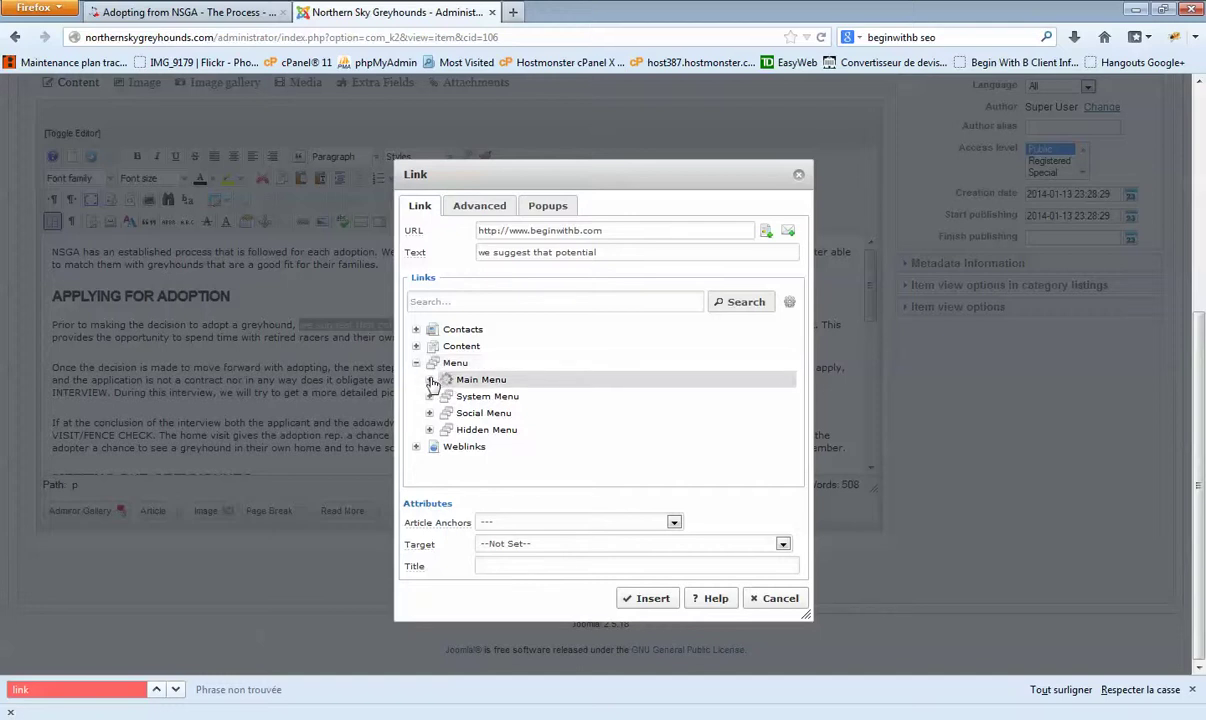
scroll(525, 392, "down", 1)
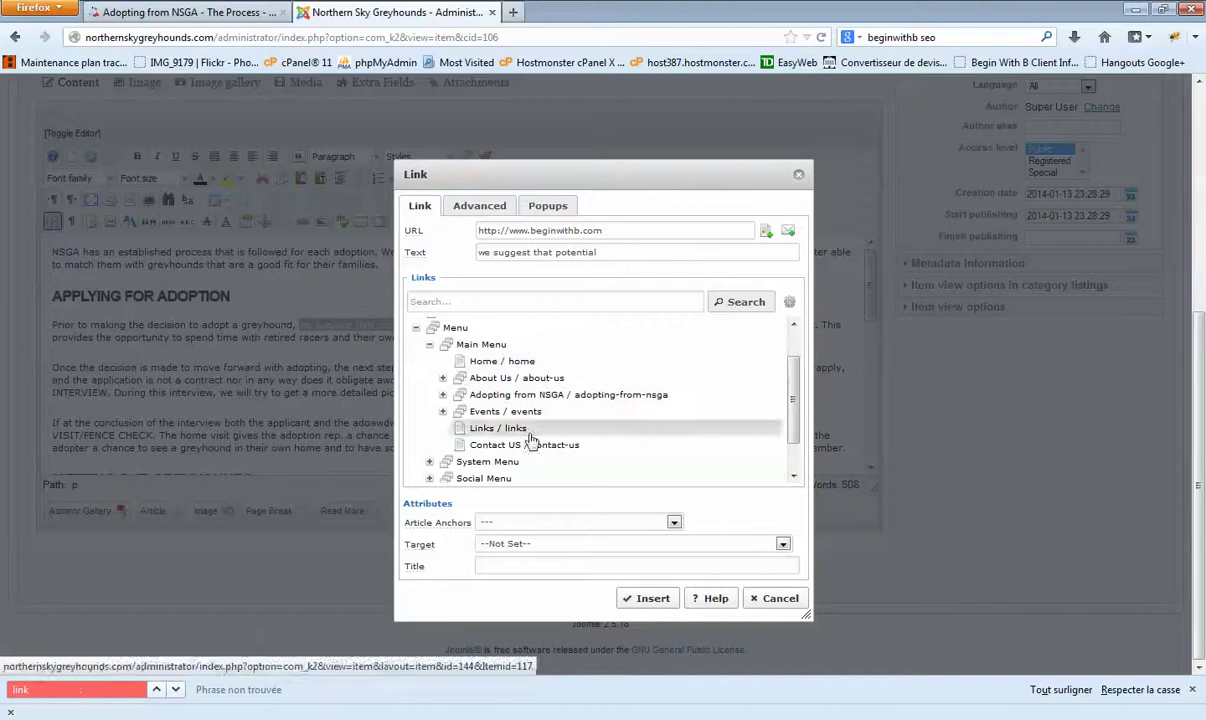
Step: Compare with the live adoption page and expand then collapse About Us in the Links tree
left_click(185, 12)
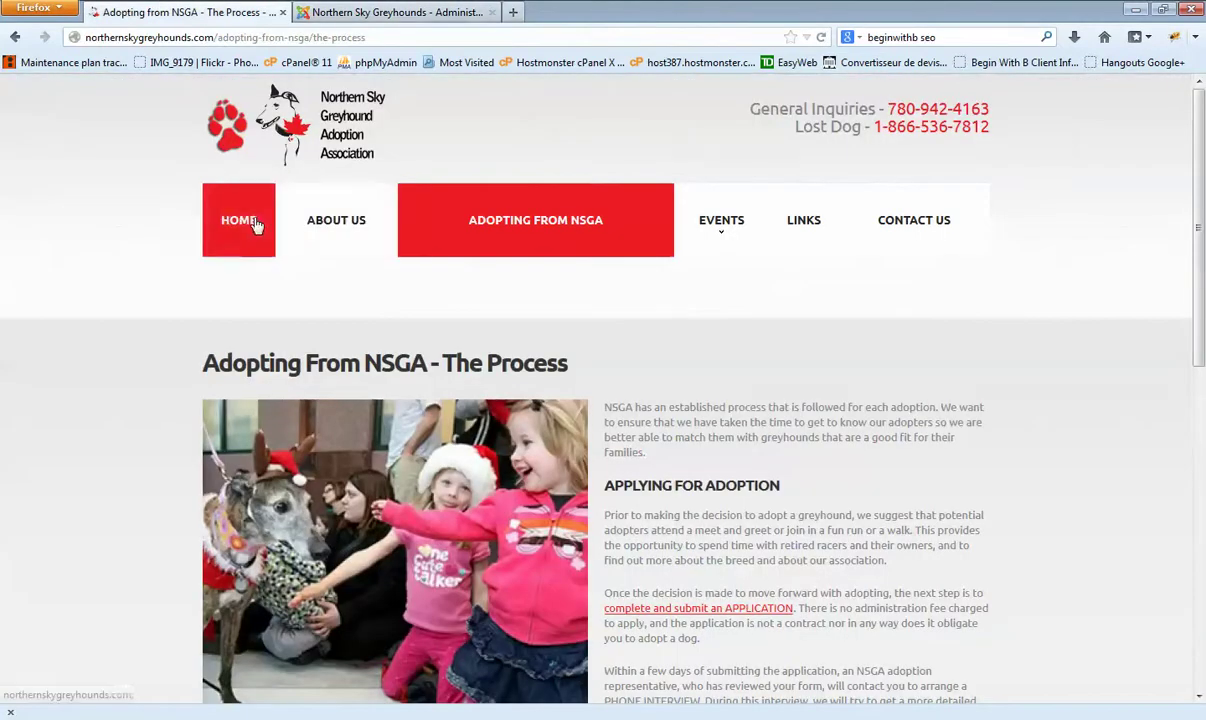
left_click(390, 12)
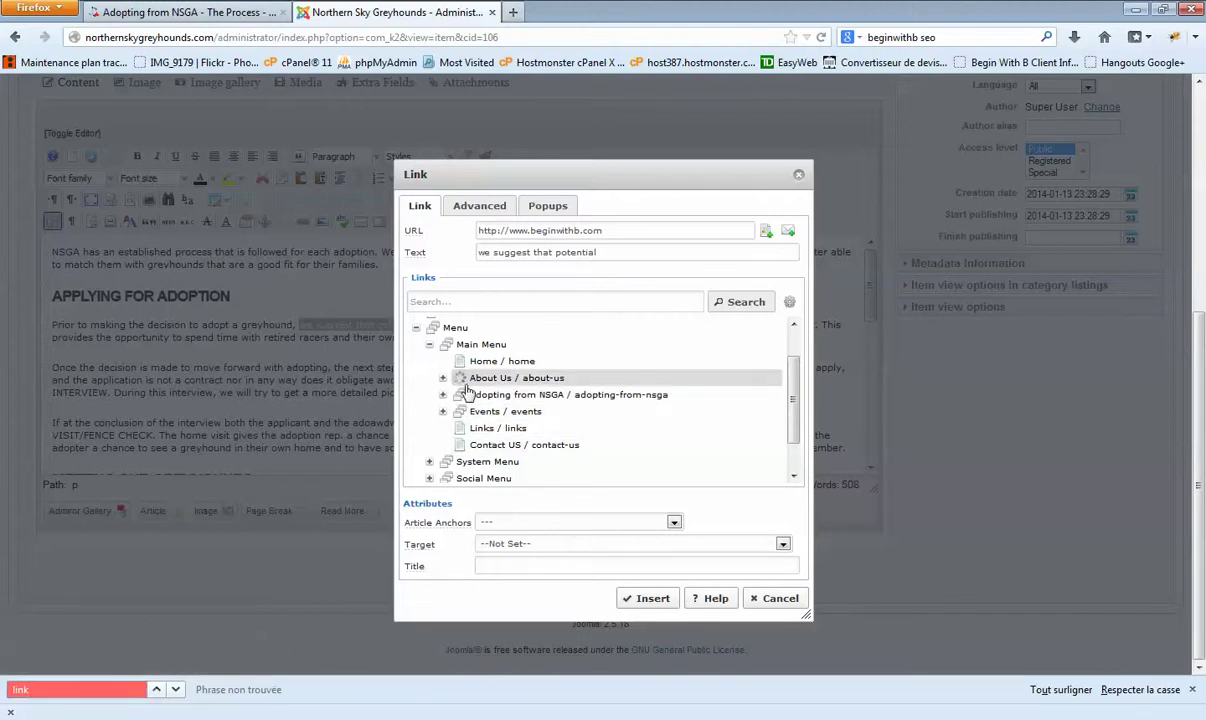
left_click(443, 378)
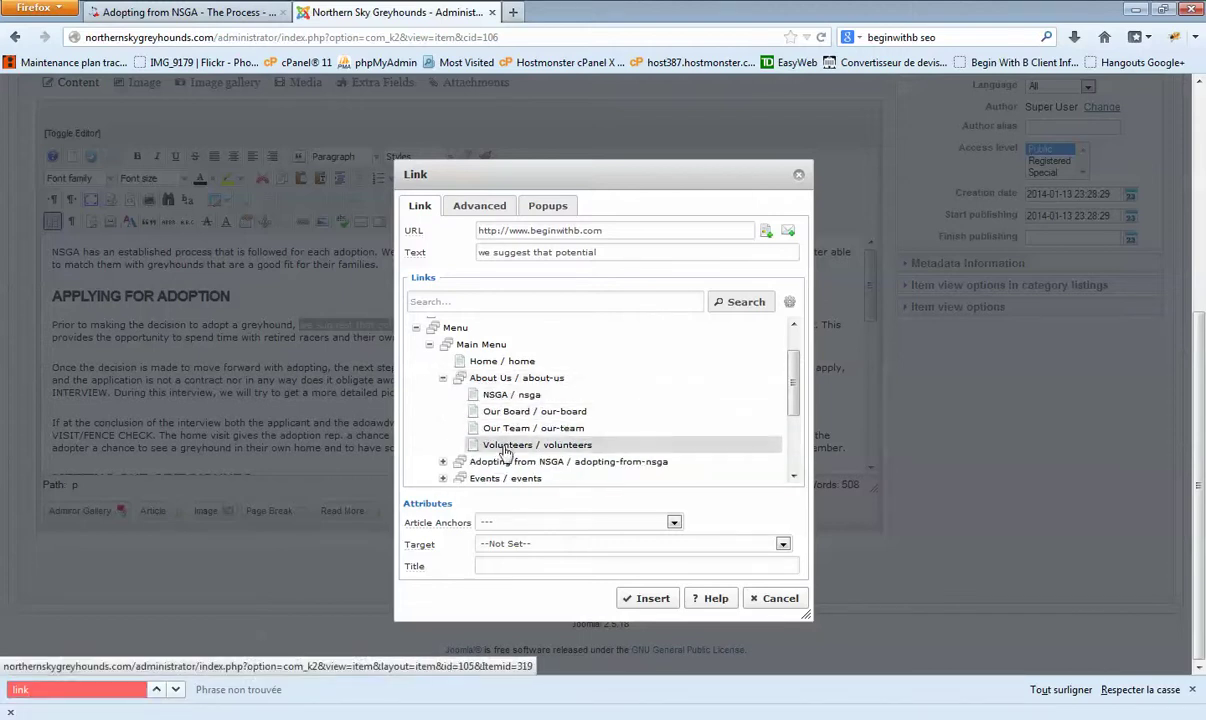
left_click(443, 378)
left_click(215, 10)
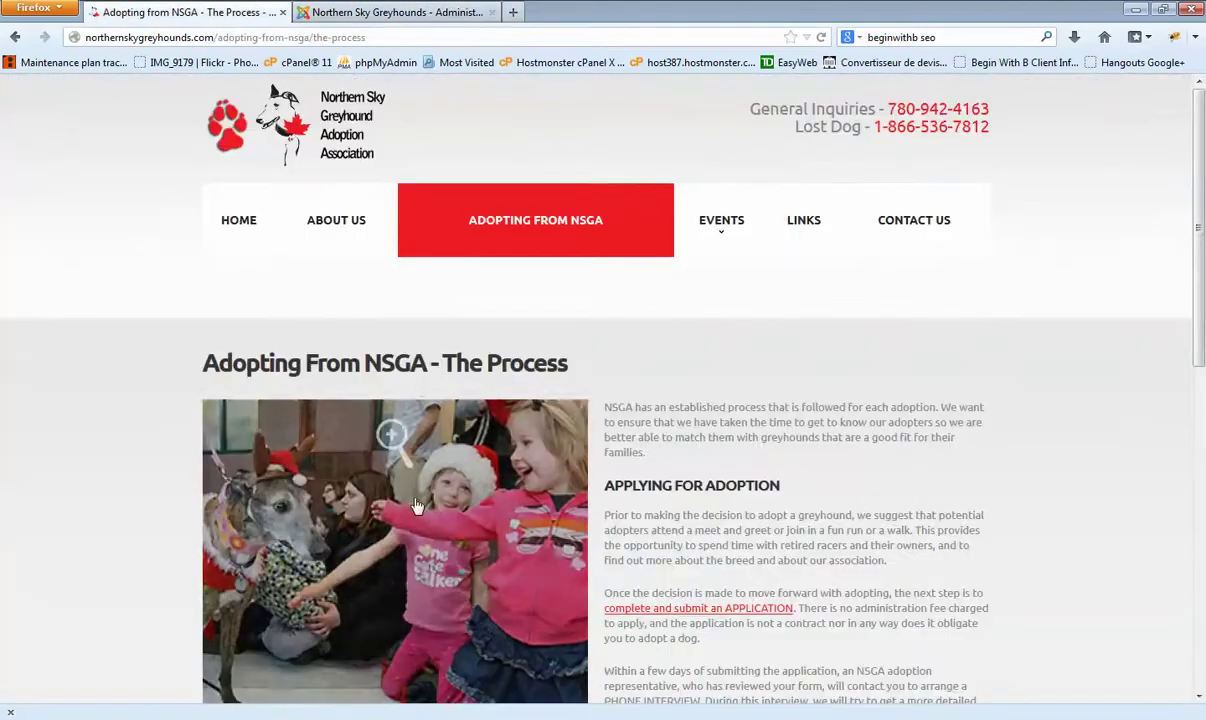
left_click(390, 14)
scroll(490, 370, "down", 2)
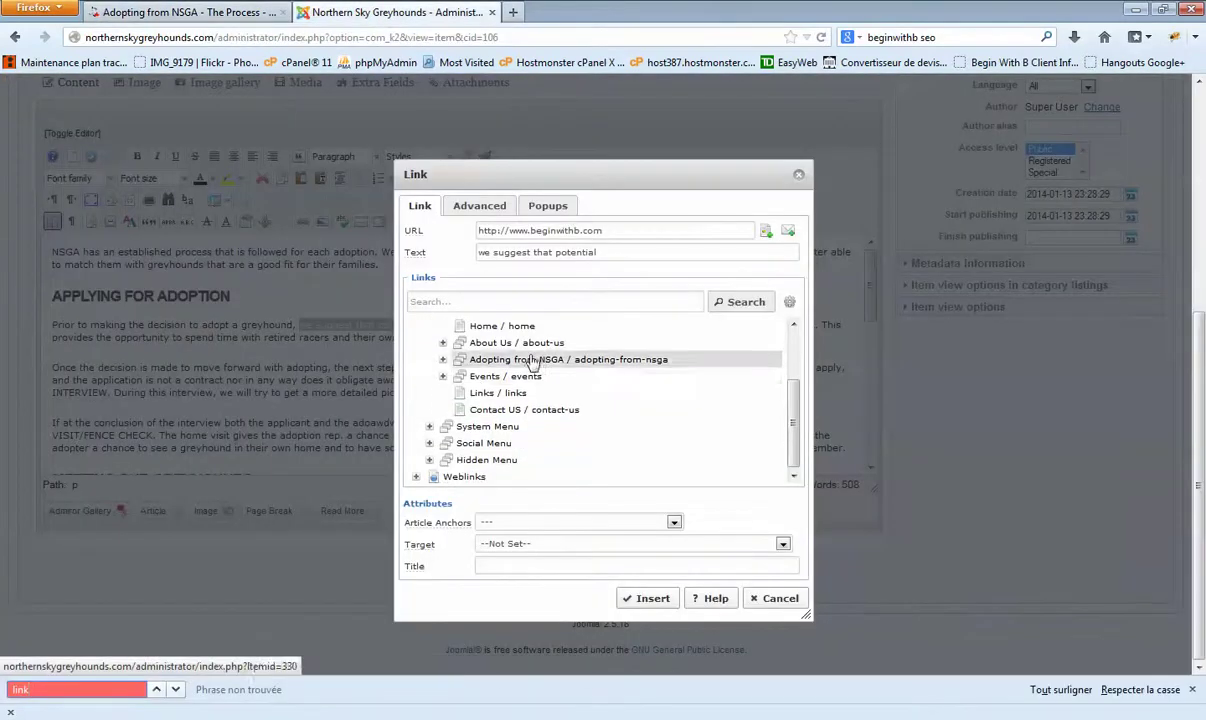
Step: Expand Hidden Menu, collapse the Main Menu and Menu branches, then select the link address
left_click(430, 461)
scroll(540, 400, "down", 3)
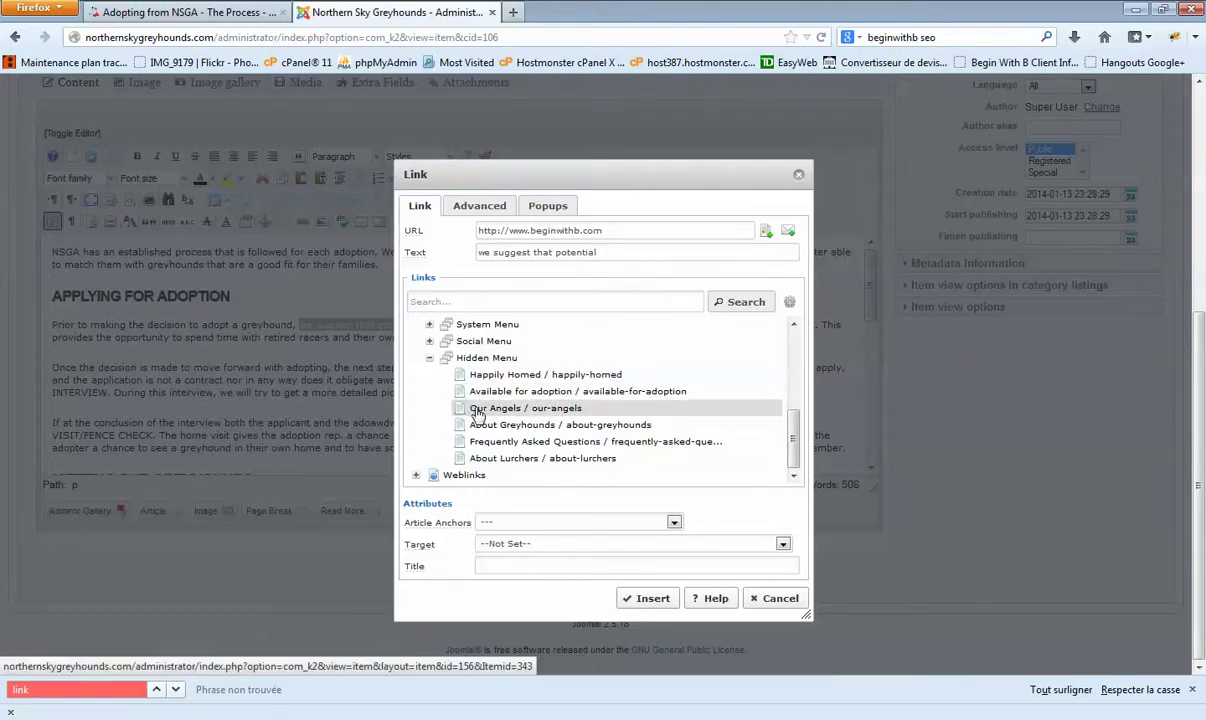
scroll(466, 411, "up", 2)
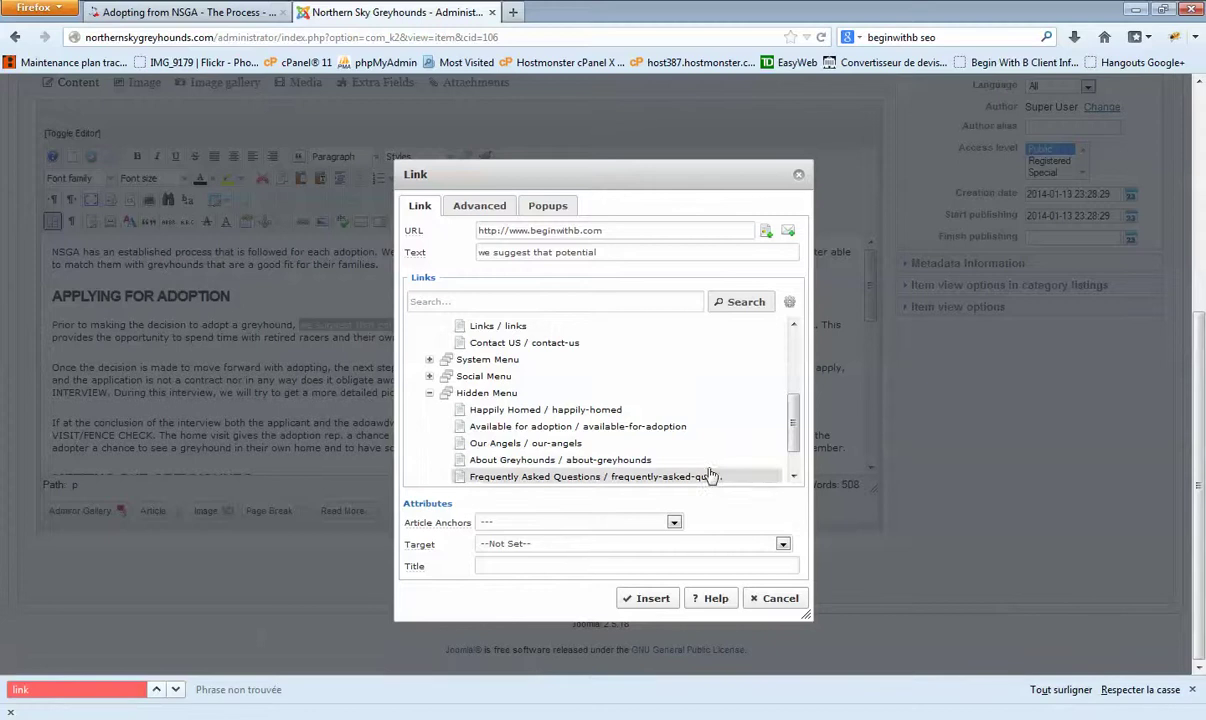
scroll(430, 400, "up", 8)
left_click(428, 381)
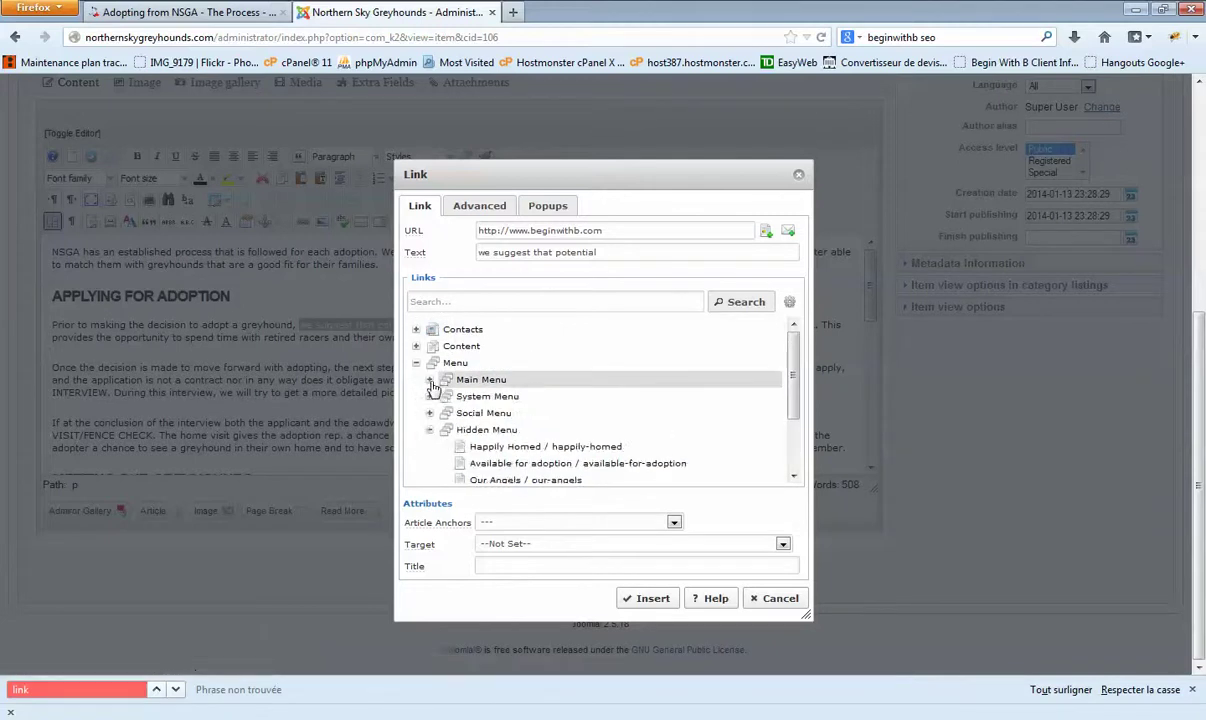
left_click(416, 362)
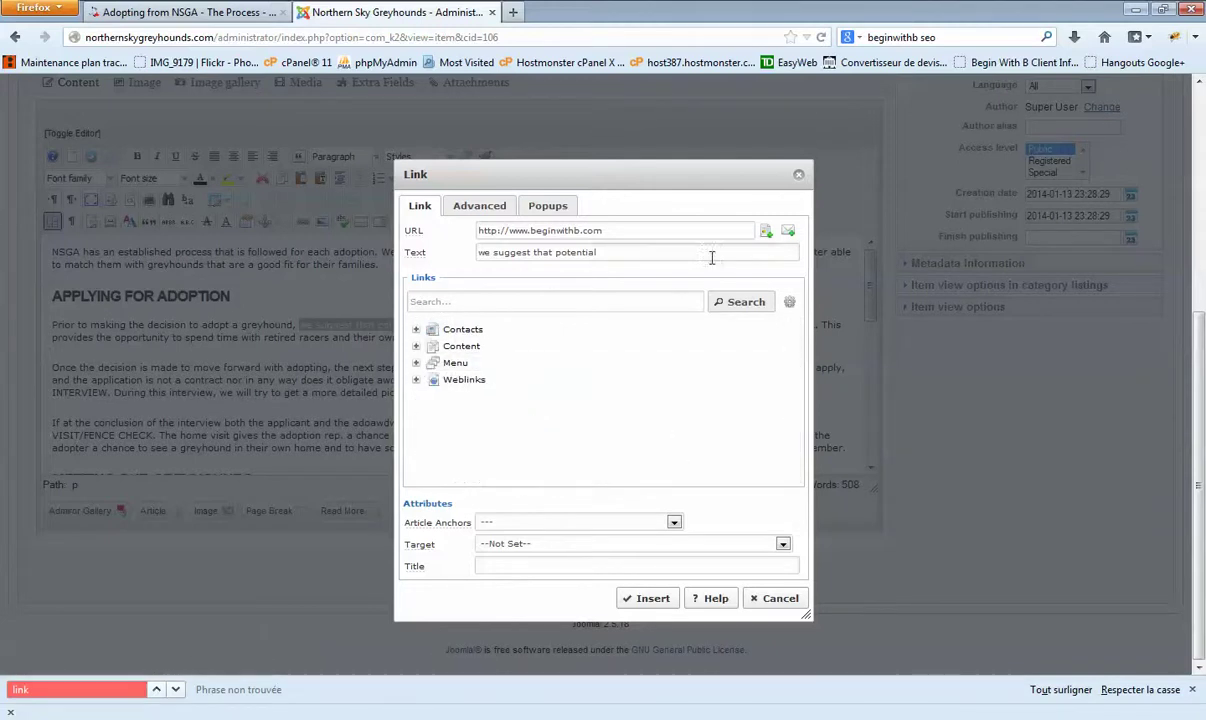
left_click_drag(603, 231, 431, 222)
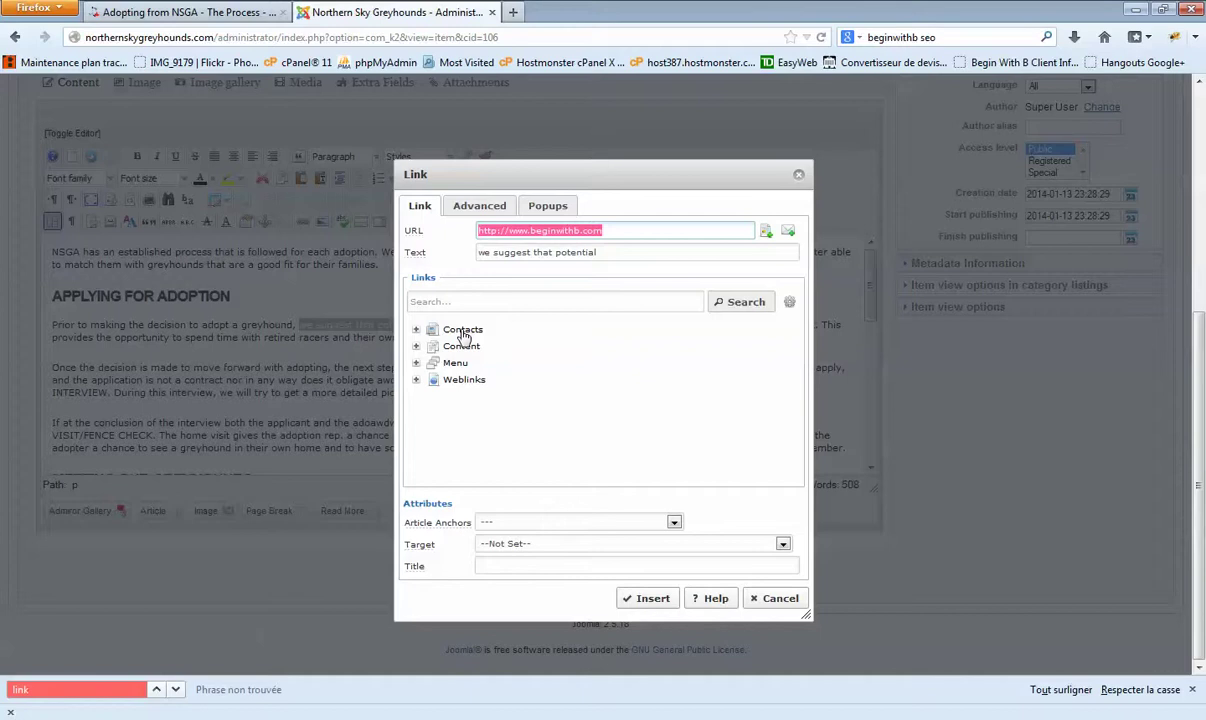
Step: Try an Open in new window target, reset it to --Not Set--, and cancel the link
left_click(515, 545)
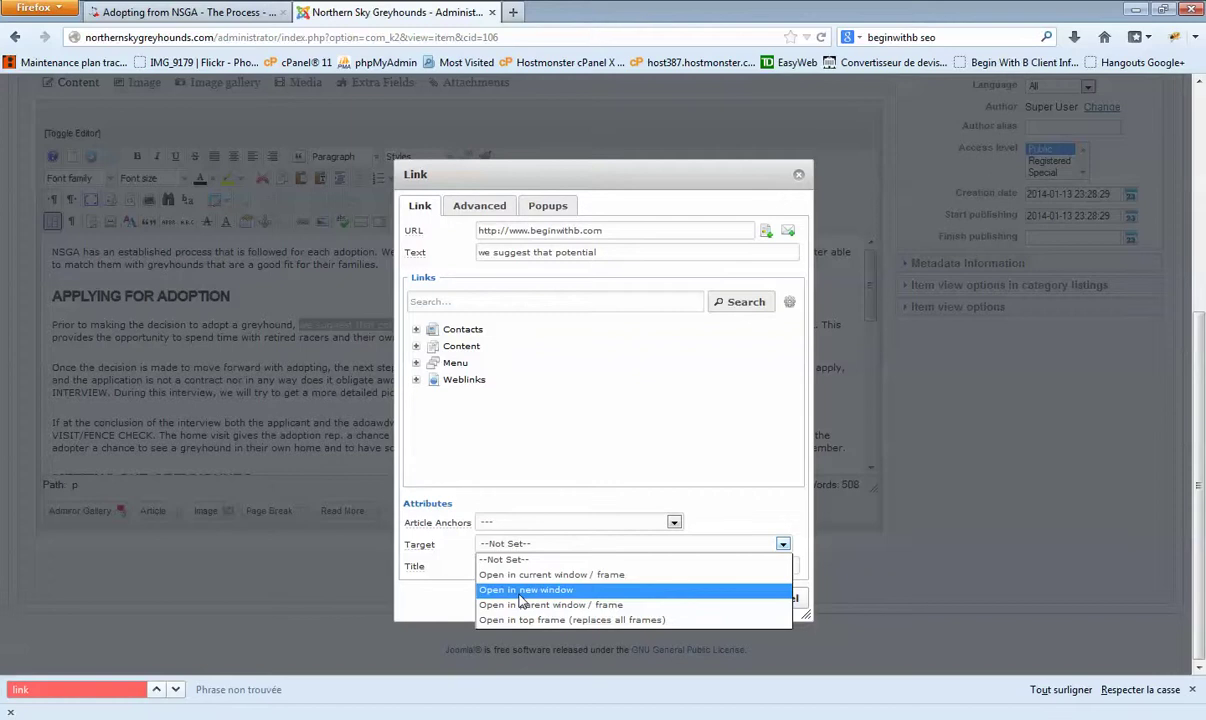
left_click(553, 592)
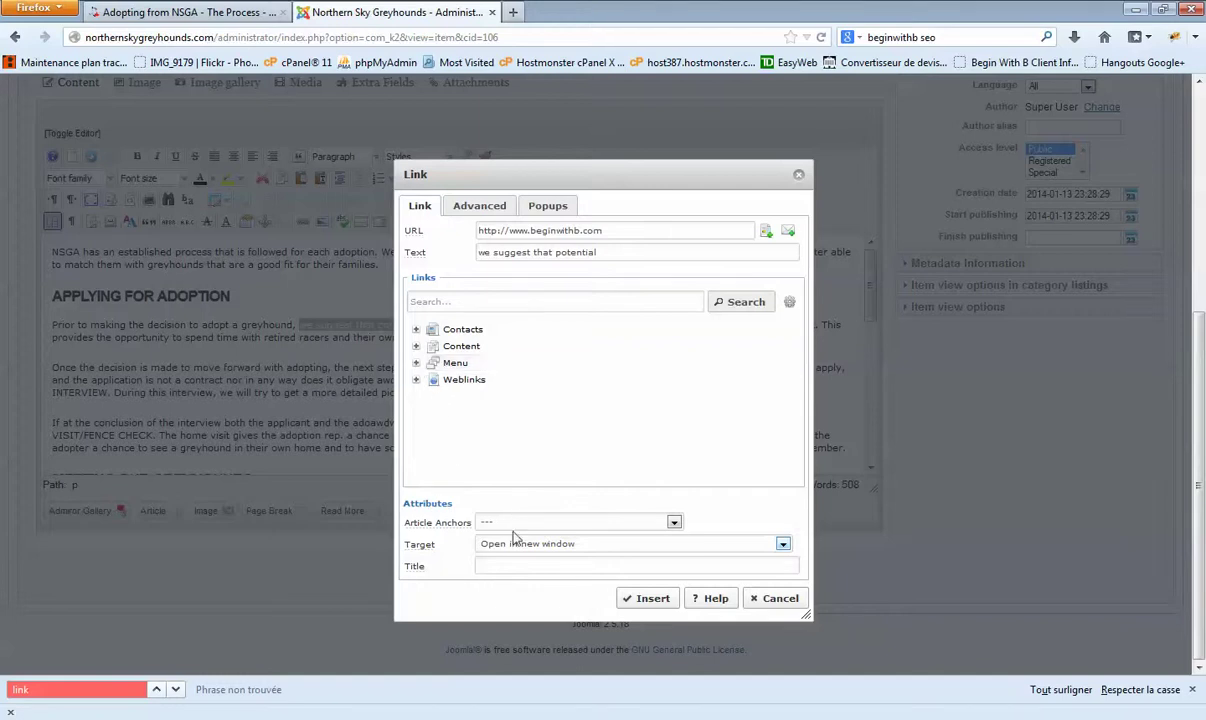
left_click(540, 544)
left_click(515, 556)
left_click(772, 598)
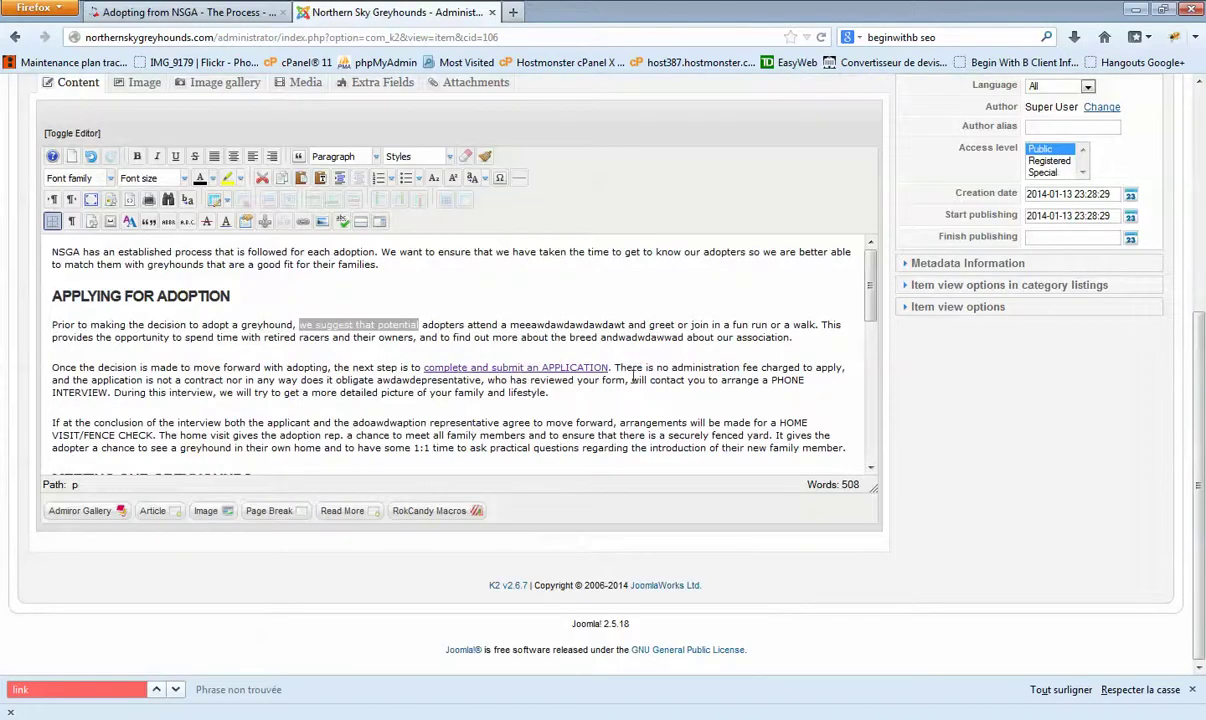
Step: Switch to the item's Image tab and open the Parcourir file chooser for a new image
scroll(632, 377, "down", 8)
scroll(605, 377, "up", 8)
scroll(640, 400, "up", 3)
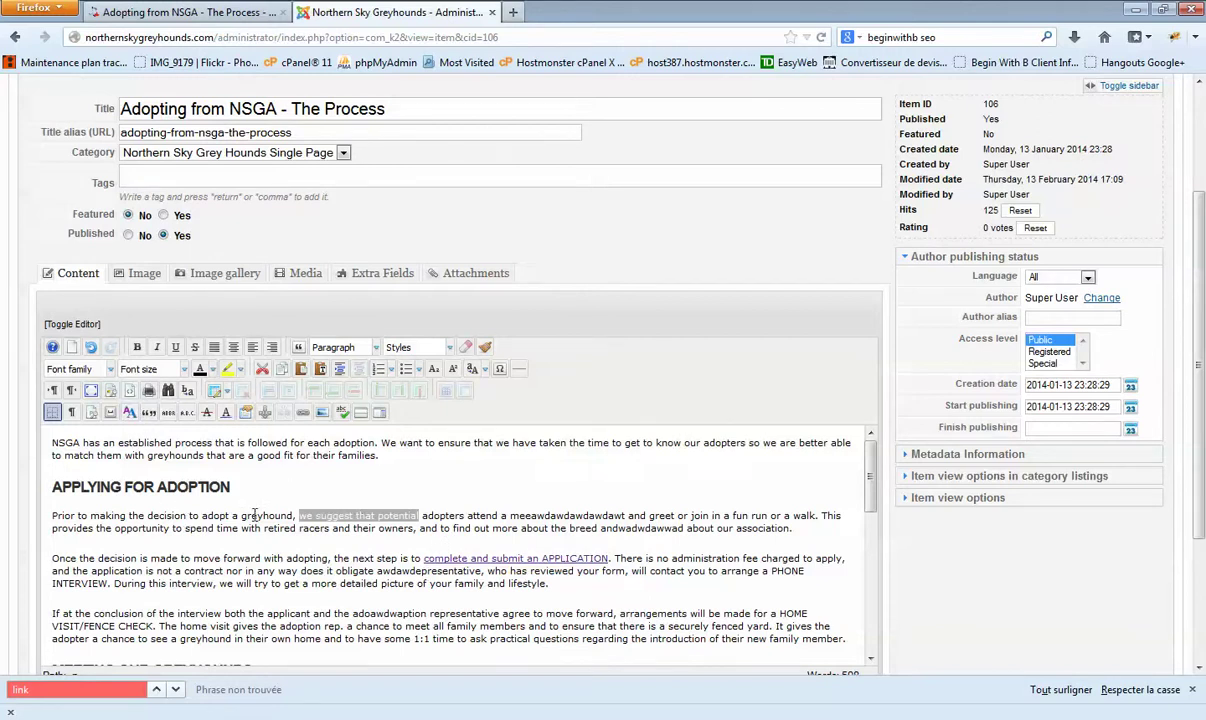
left_click(144, 273)
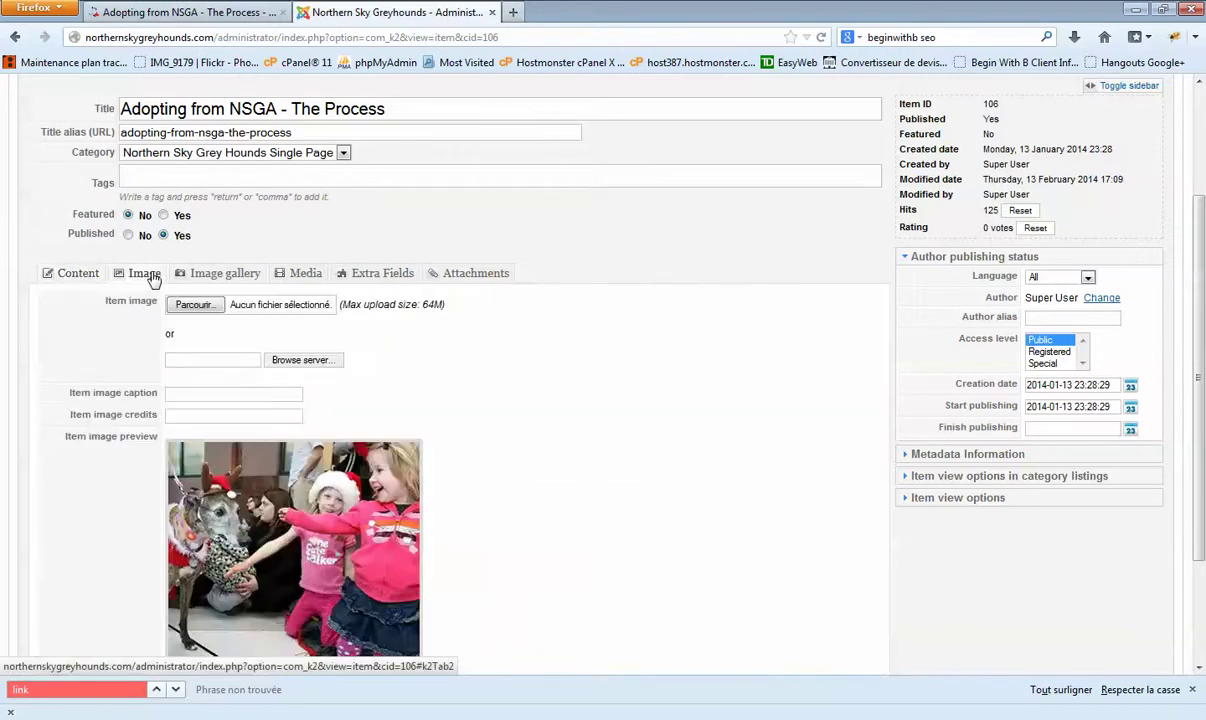
scroll(300, 430, "down", 2)
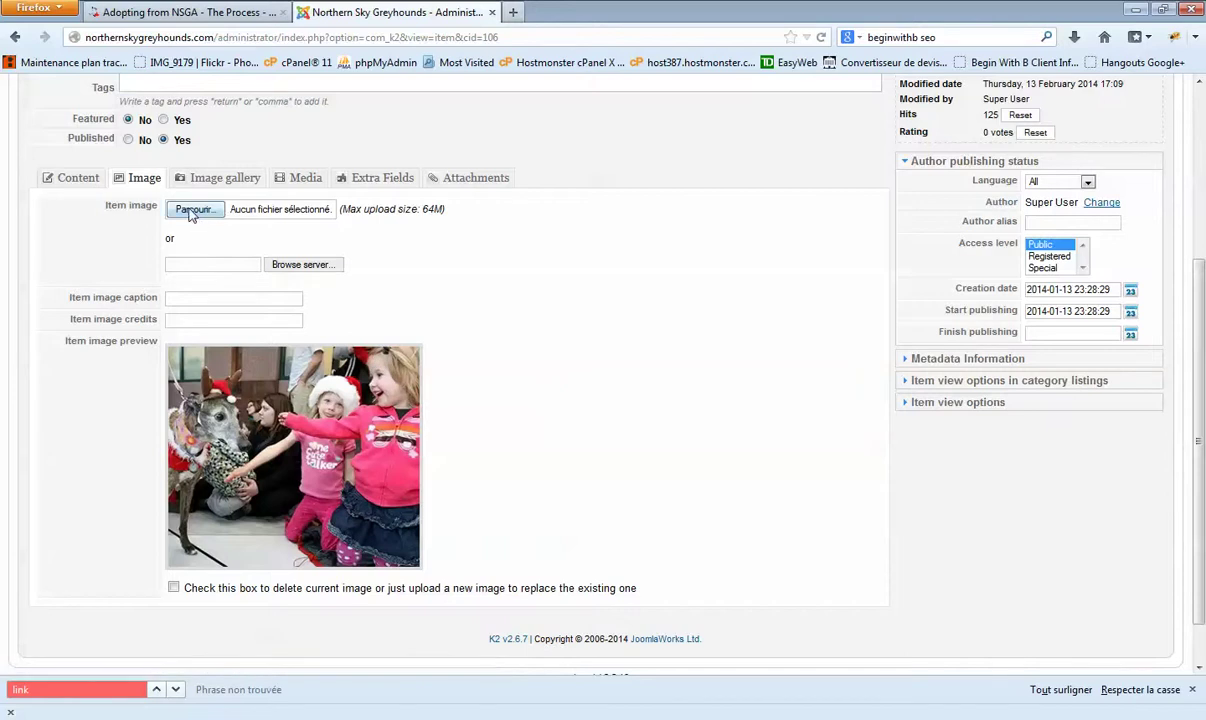
left_click(192, 212)
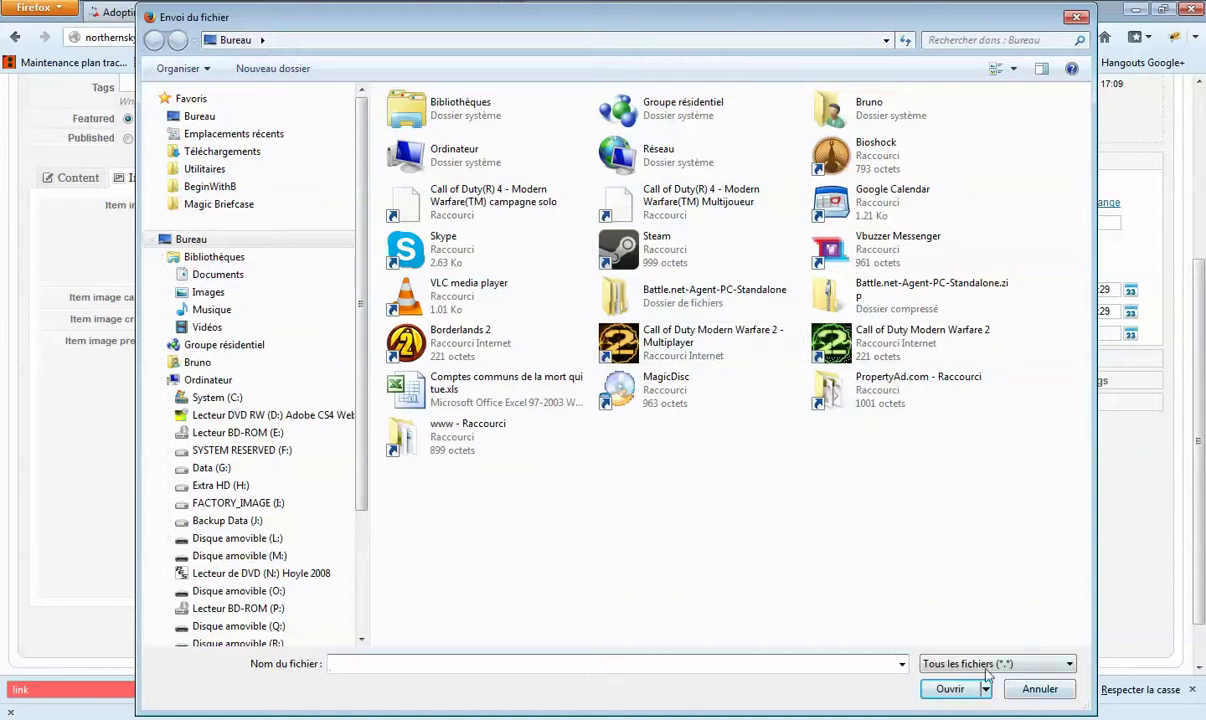
Step: Cancel the file chooser, try the server image browser, dismiss its 'Invalid backend response' error and close it
left_click(1035, 689)
scroll(358, 274, "up", 2)
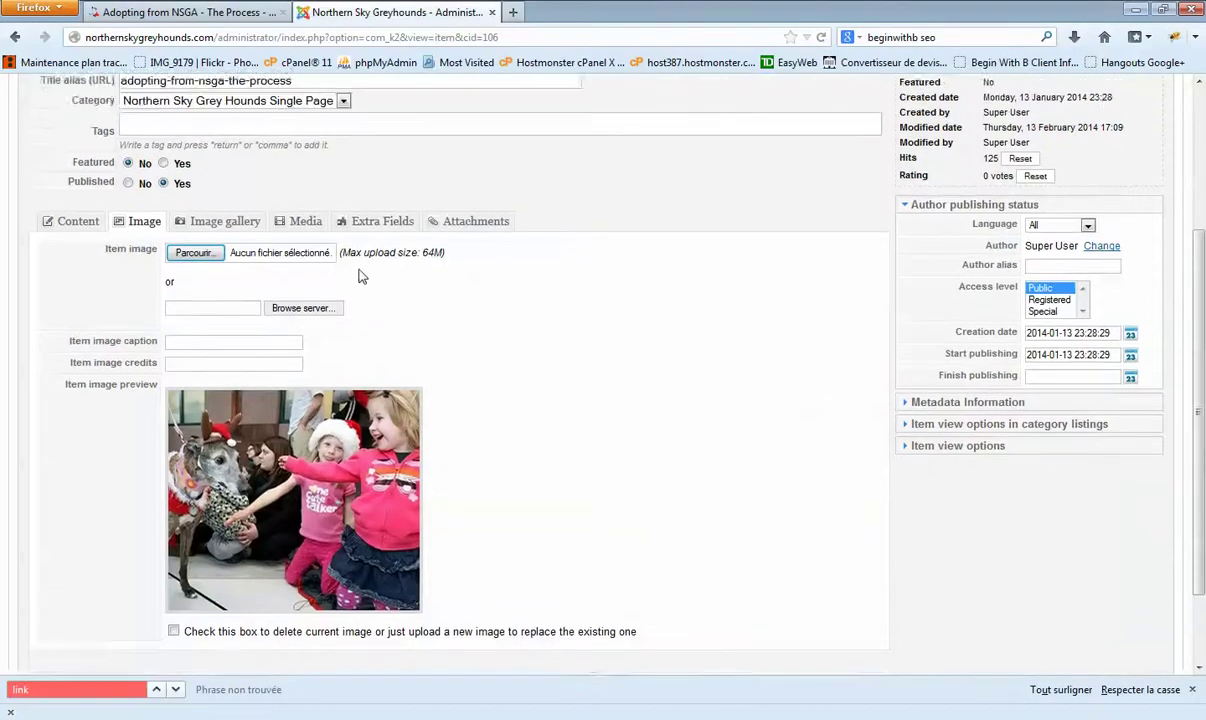
left_click(318, 358)
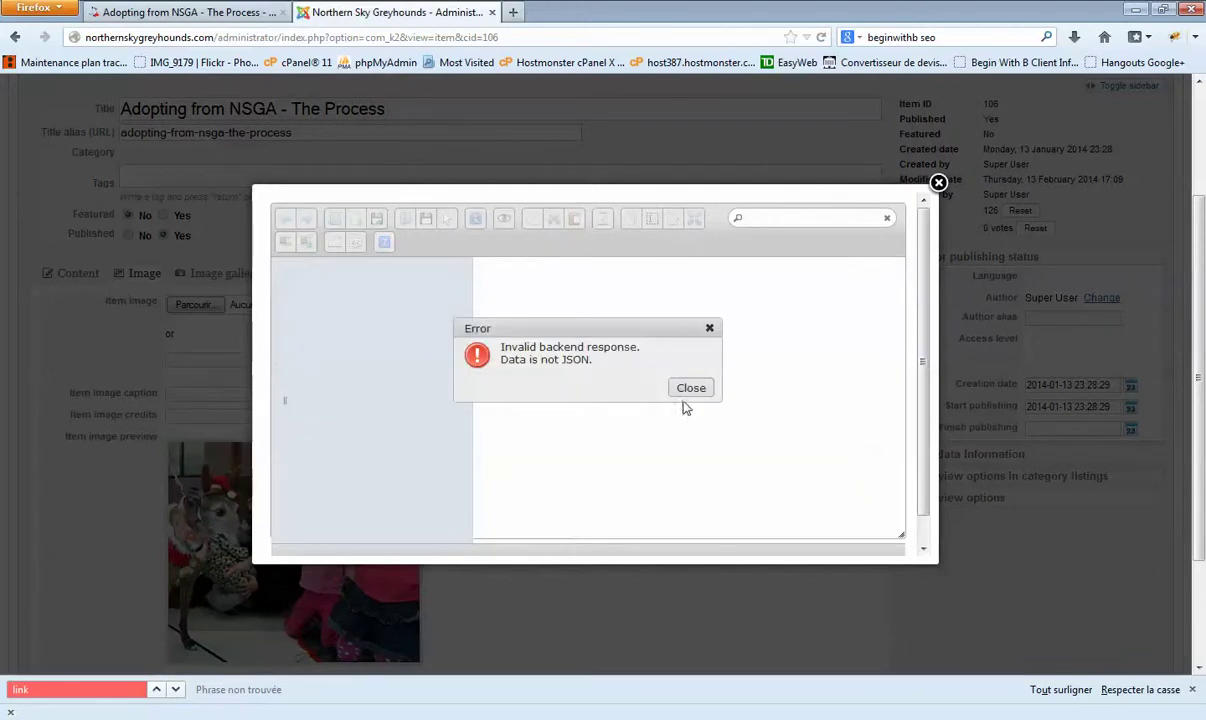
left_click(690, 389)
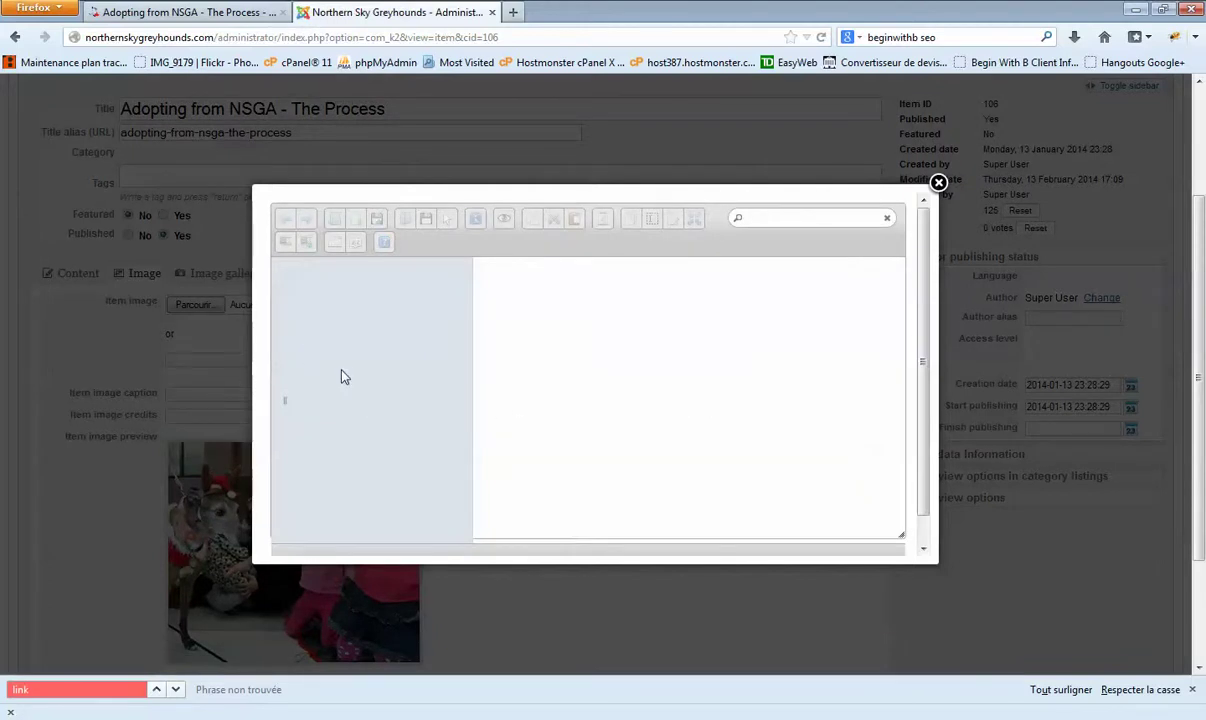
scroll(352, 377, "down", 1)
scroll(352, 365, "up", 3)
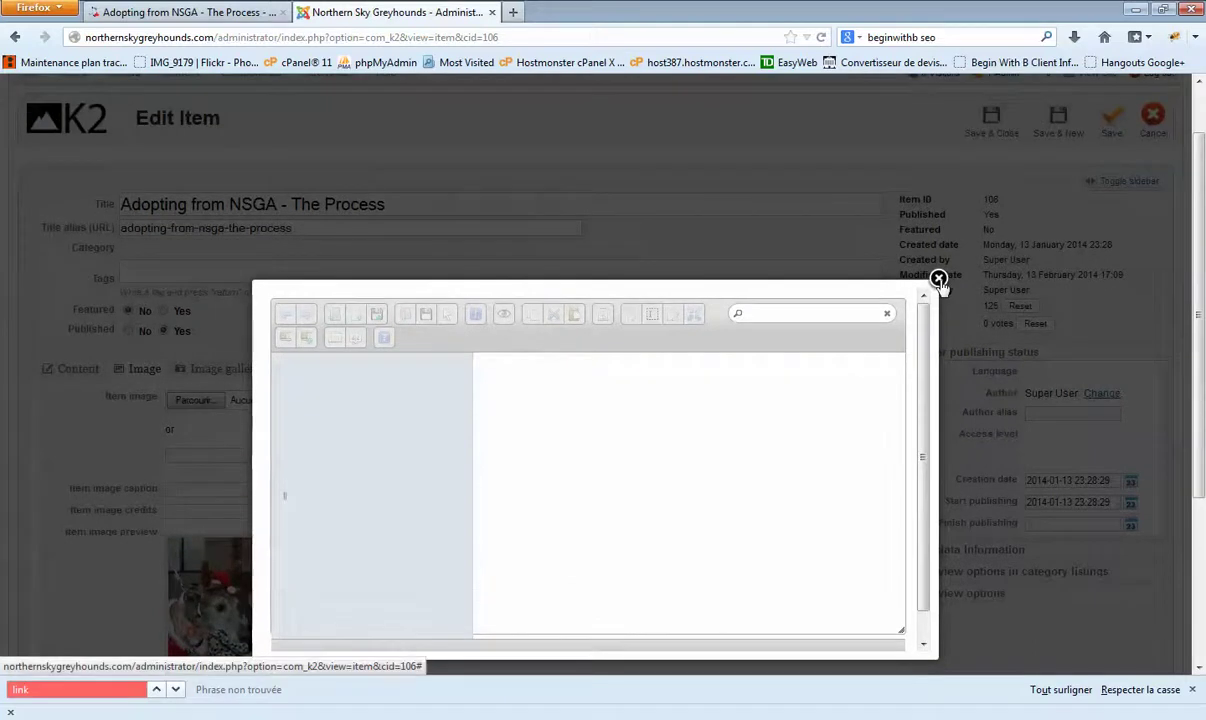
left_click(938, 277)
scroll(900, 440, "up", 2)
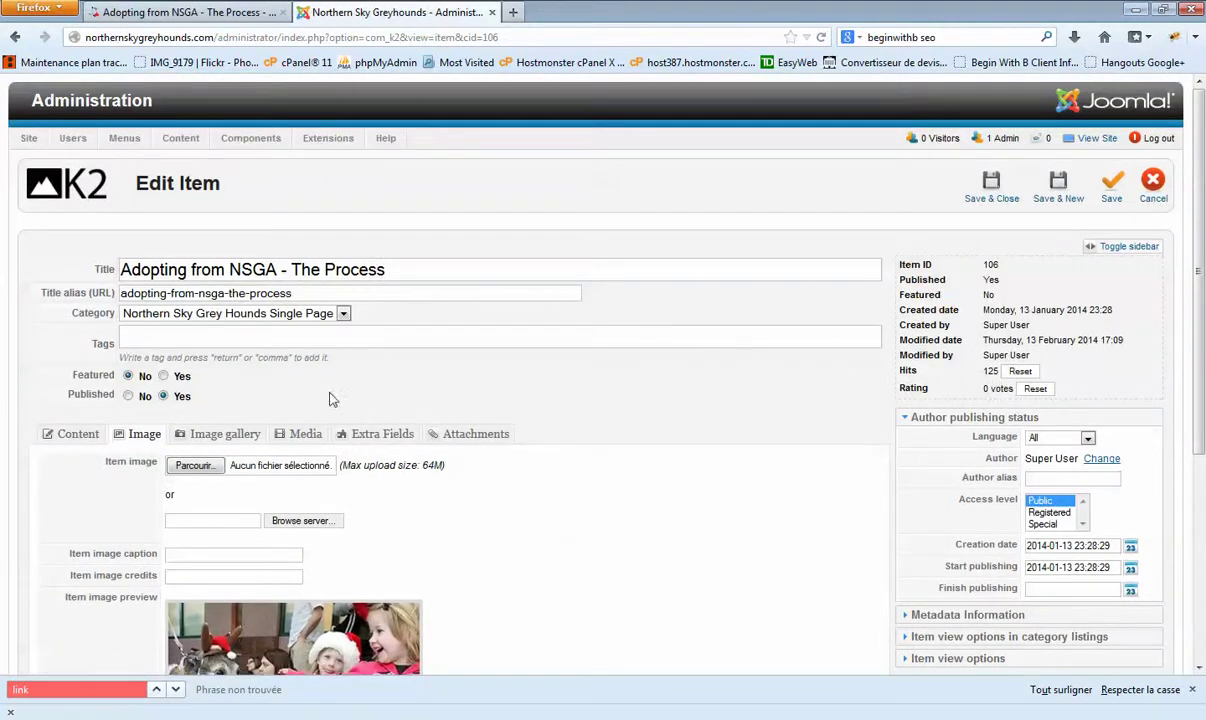
Step: Review the body text on the Content tab, then cancel without saving back to the K2 Items list
scroll(563, 418, "down", 2)
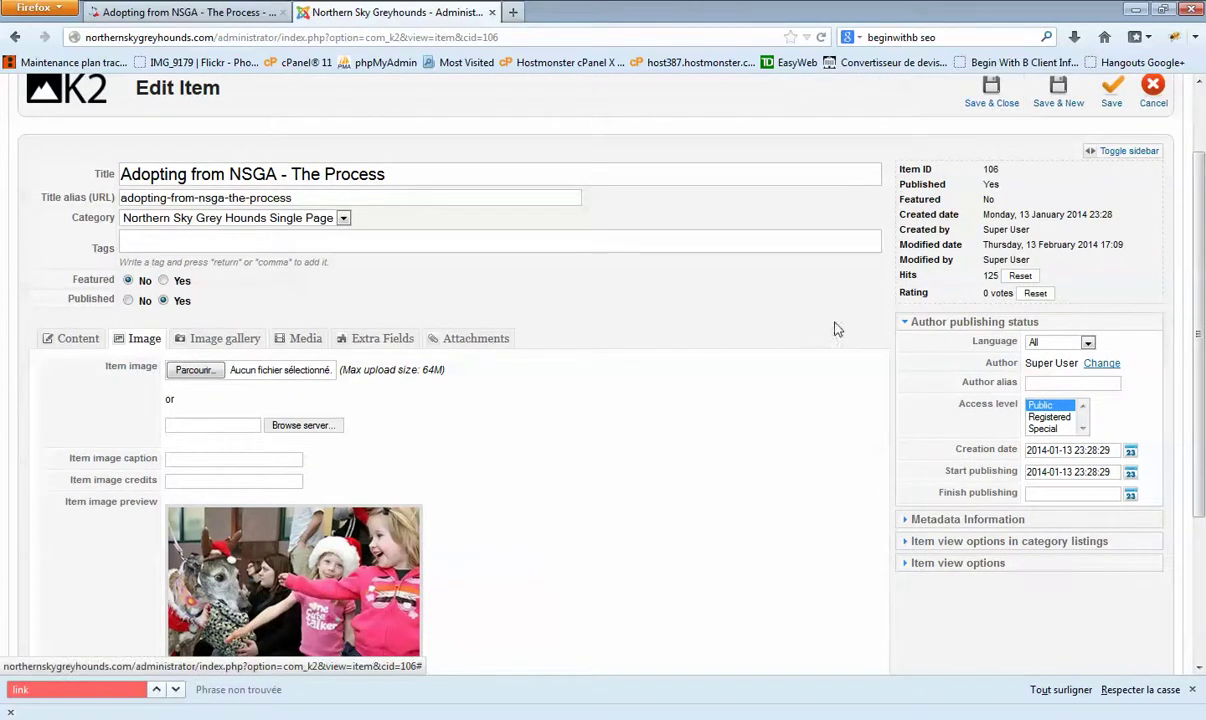
scroll(985, 112, "up", 2)
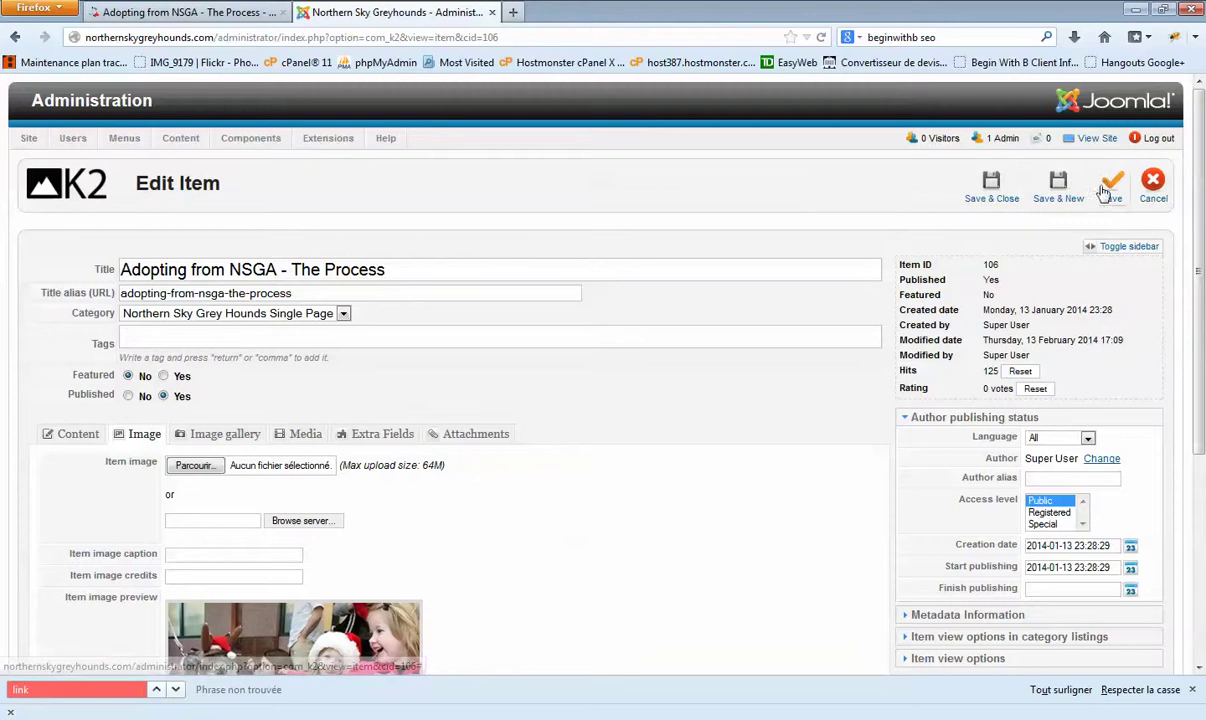
left_click(76, 433)
scroll(381, 484, "down", 3)
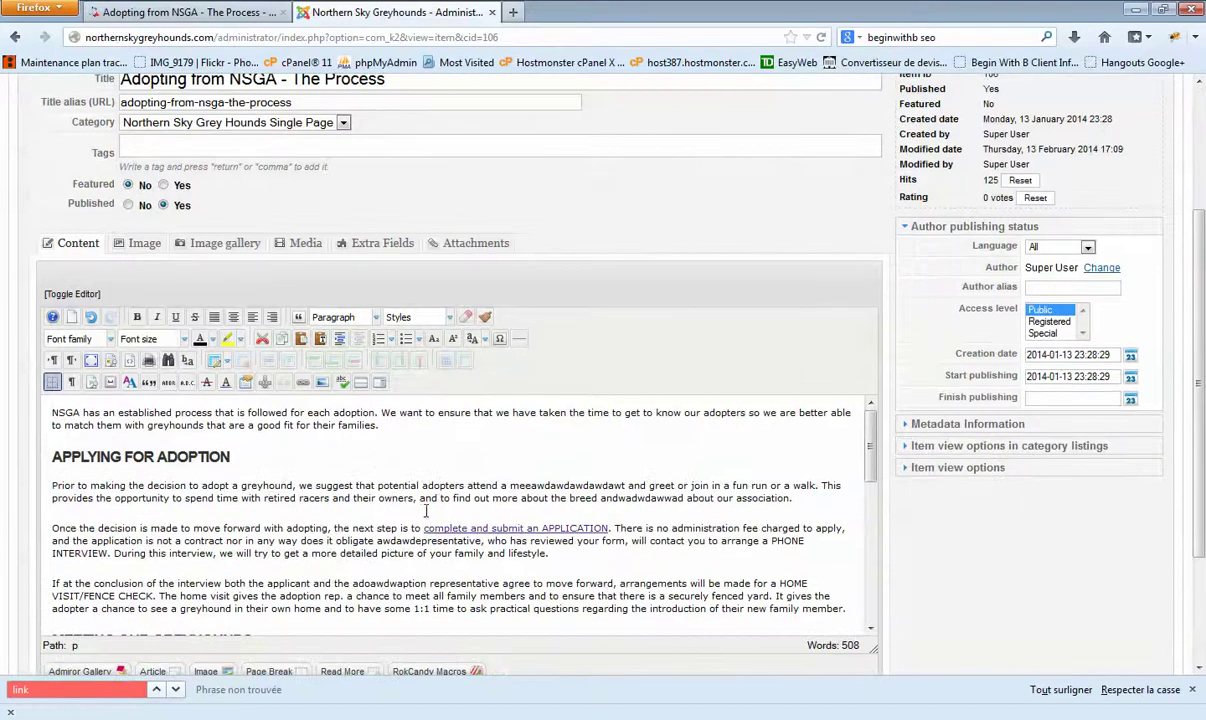
scroll(766, 290, "up", 3)
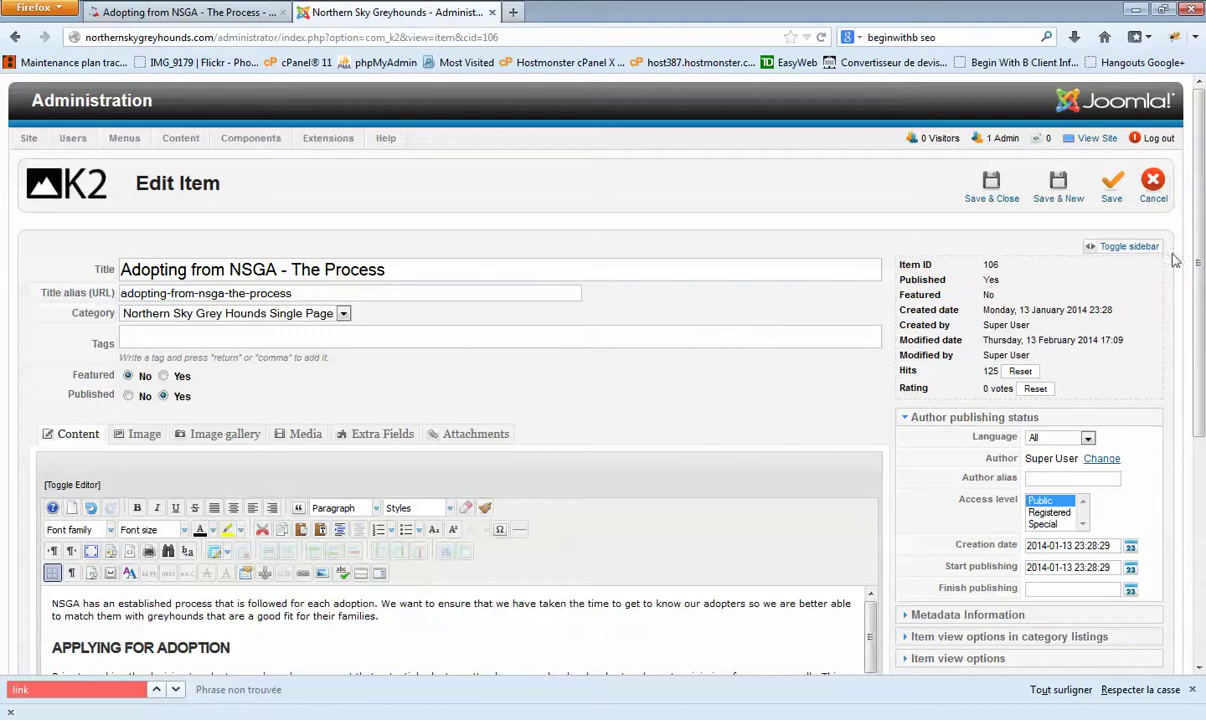
left_click(1155, 195)
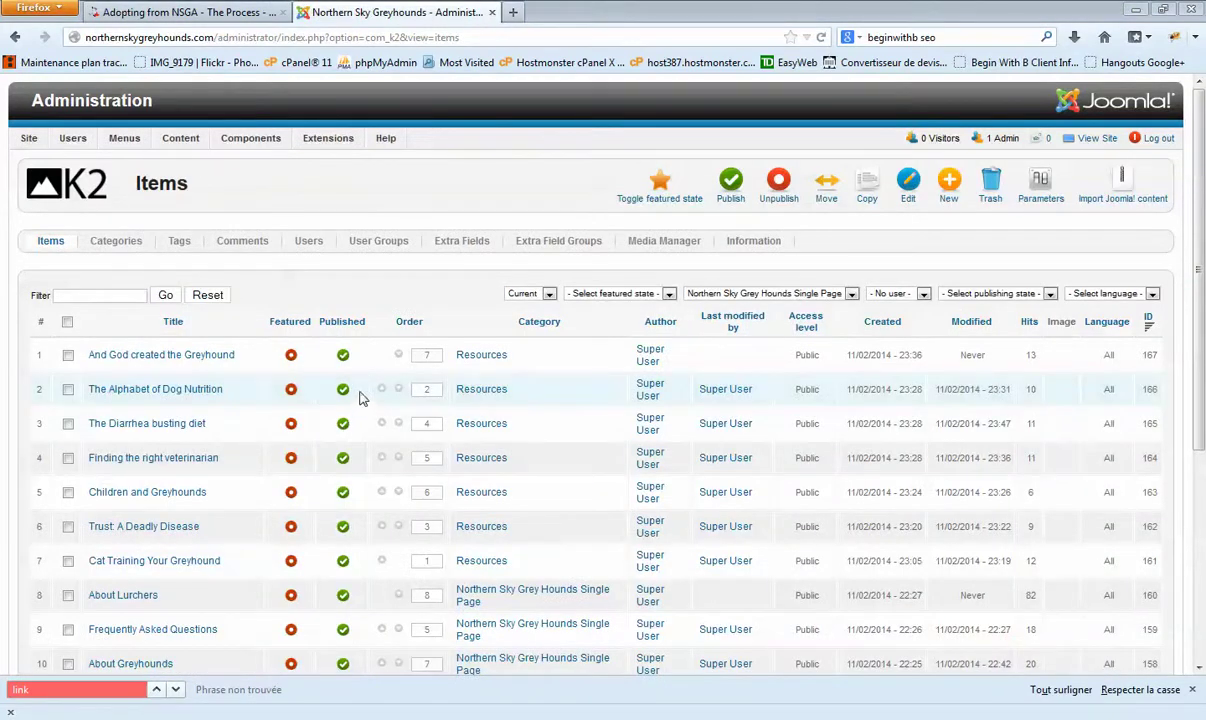
Step: View the published Adopting from NSGA process page and return to the admin items list
scroll(1200, 403, "down", 1)
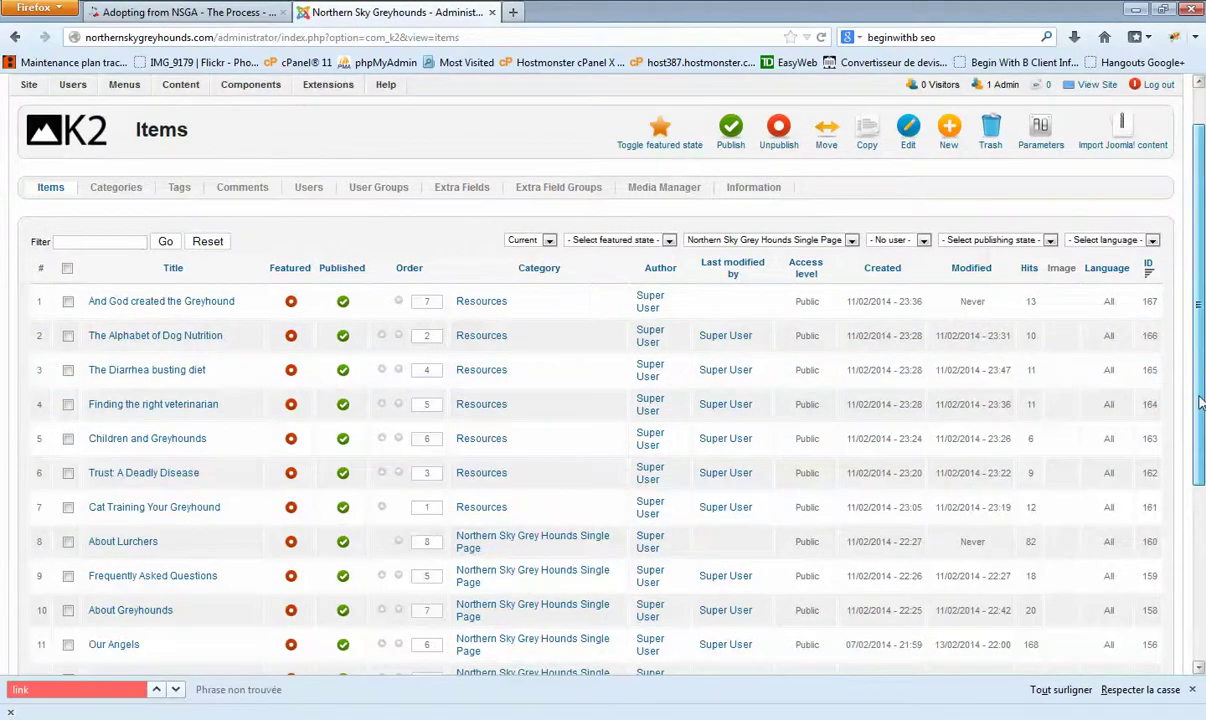
scroll(1200, 403, "up", 1)
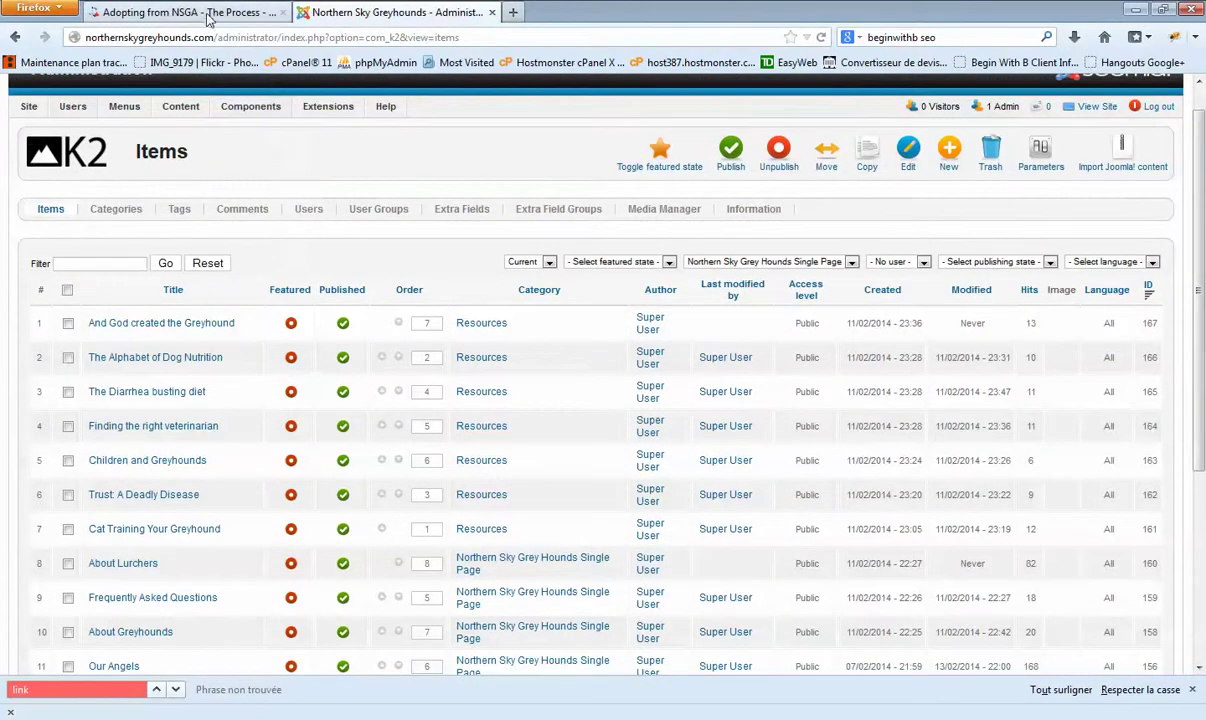
left_click(260, 14)
scroll(634, 308, "down", 1)
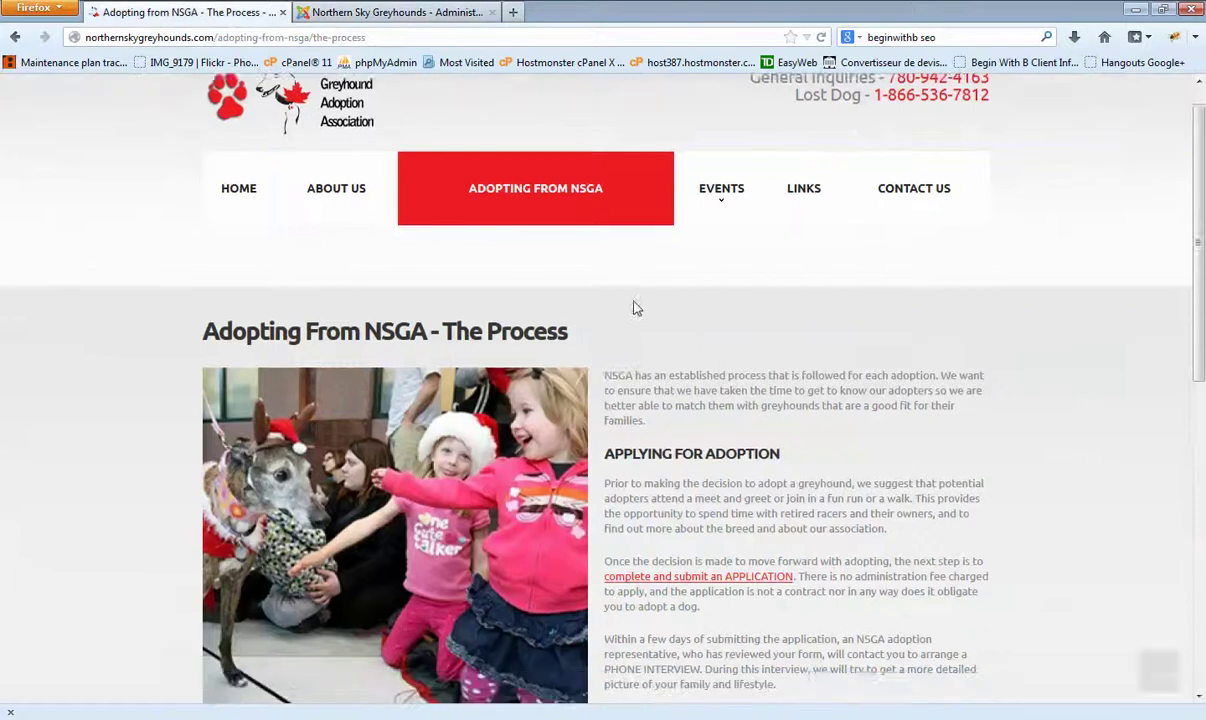
left_click(395, 12)
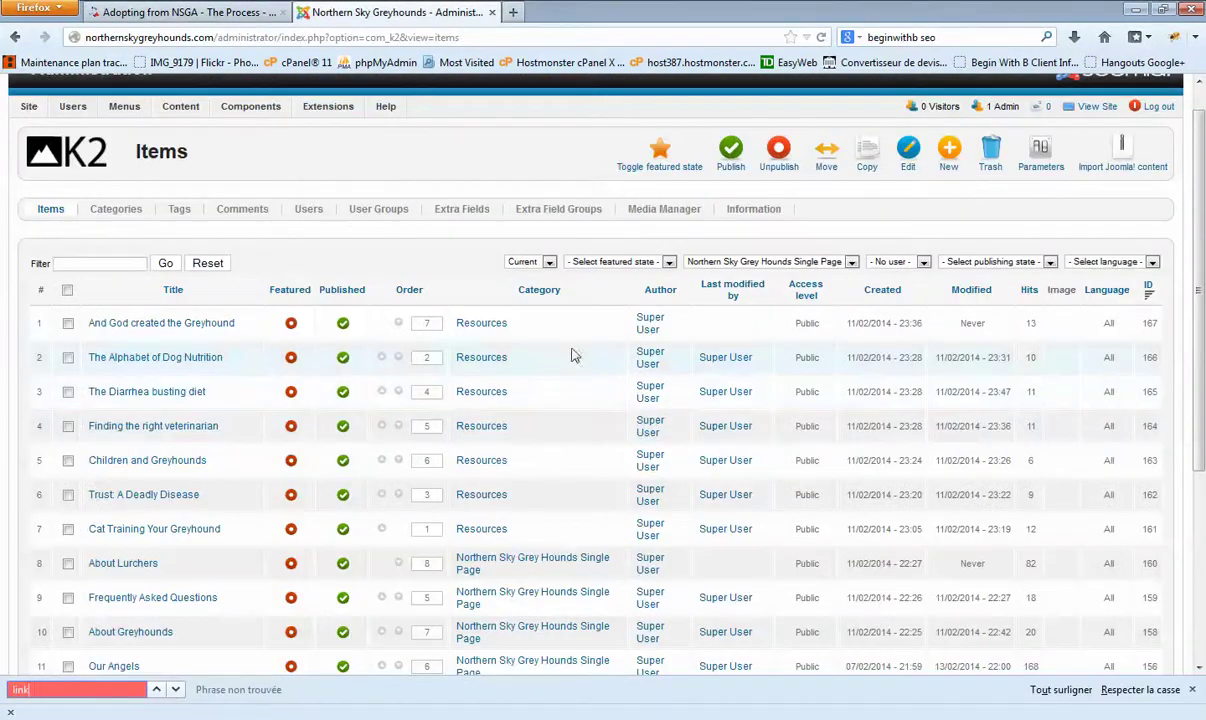
Step: Filter the K2 items by the Available for Adoption category, showing nine dogs
left_click(735, 264)
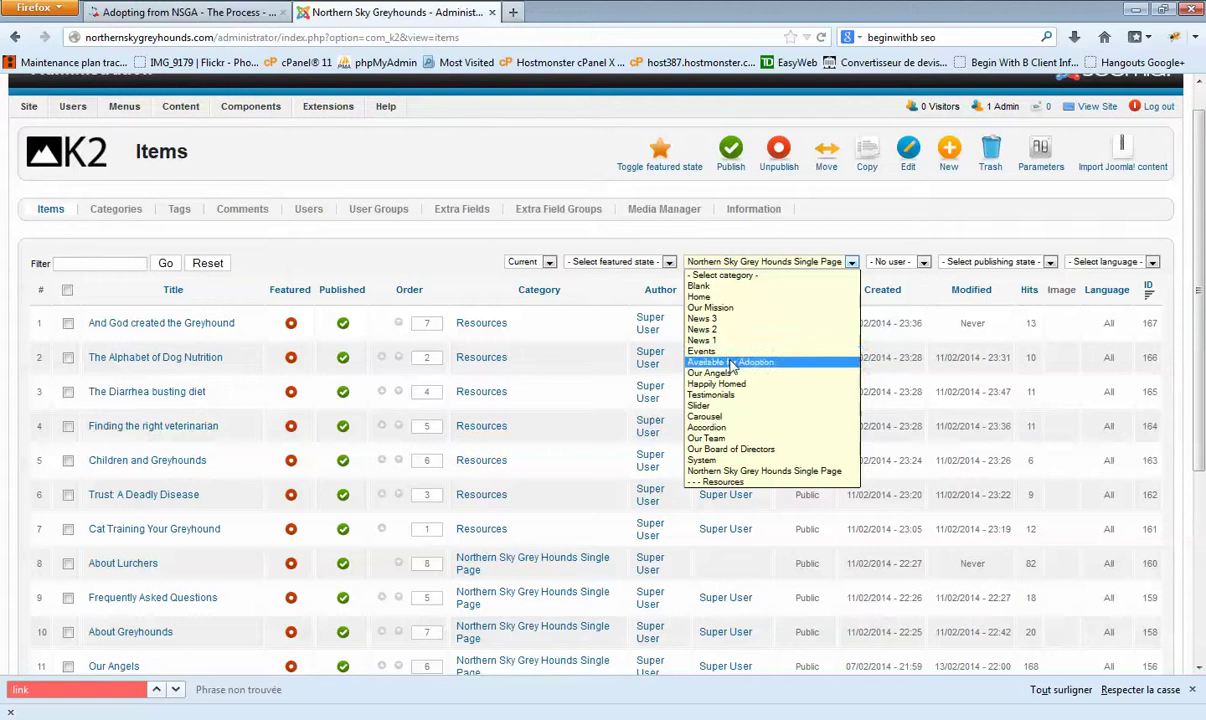
left_click(731, 364)
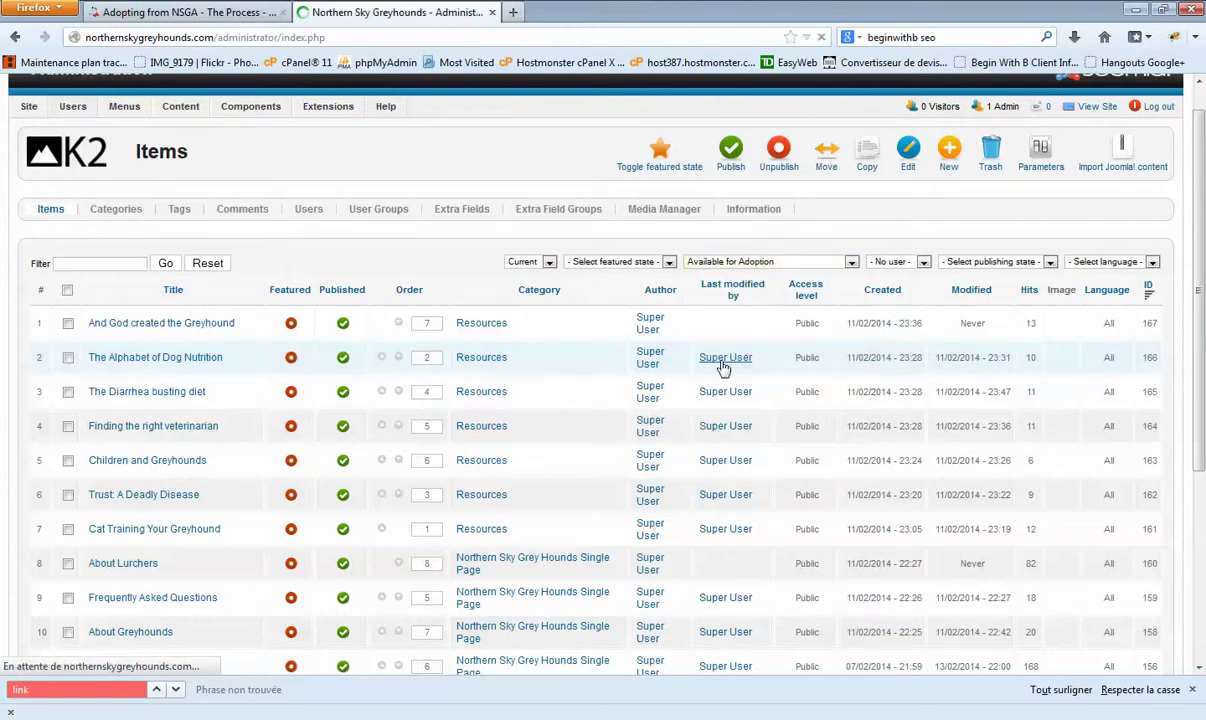
scroll(463, 415, "down", 1)
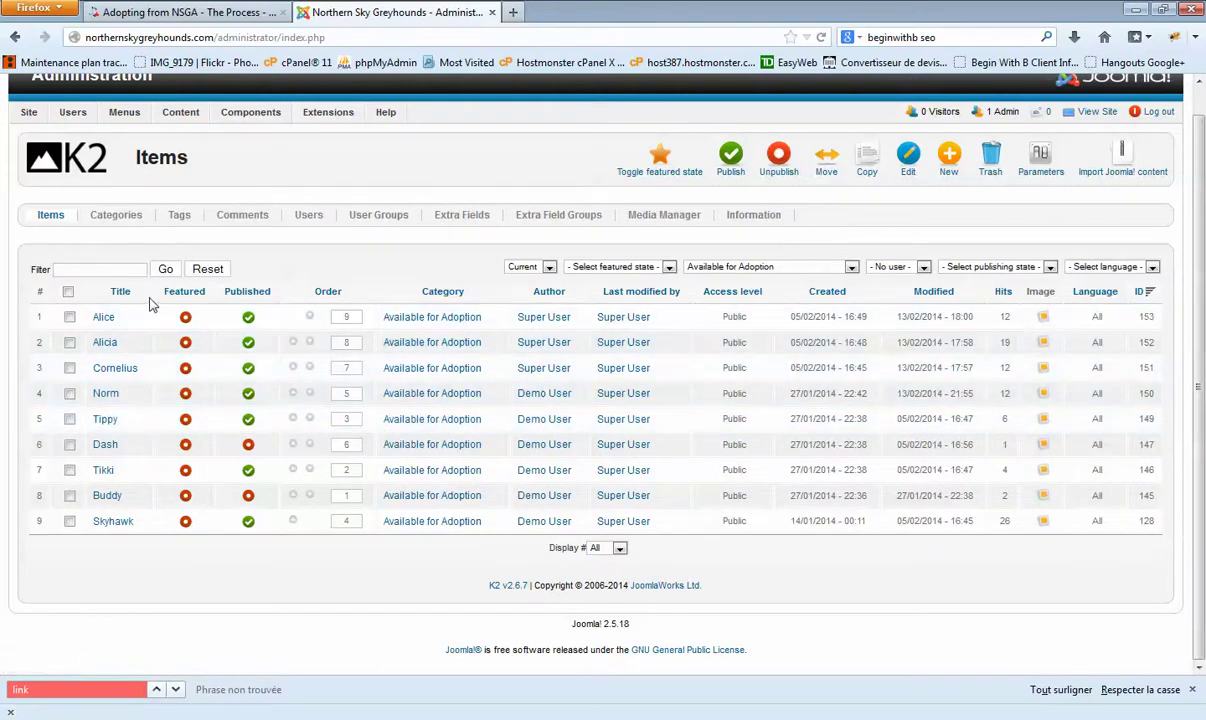
scroll(441, 317, "up", 1)
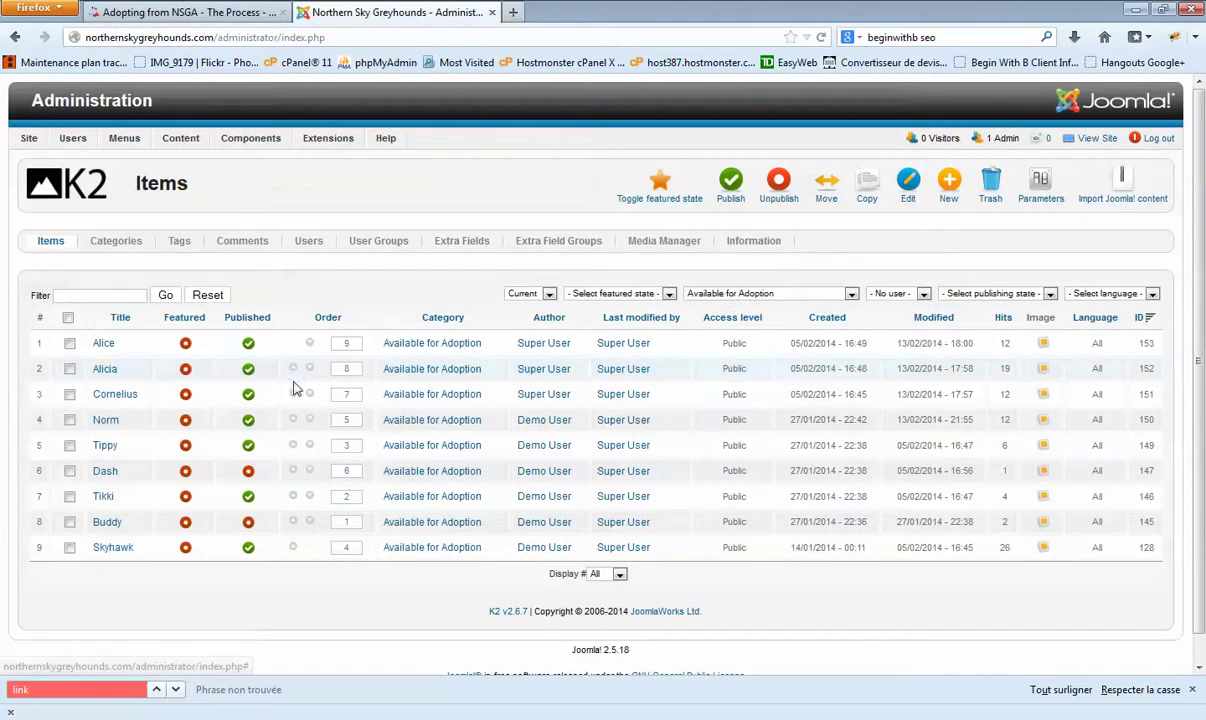
Step: Toggle Cornelius to unpublished and back to published, then open its item for editing
left_click(249, 397)
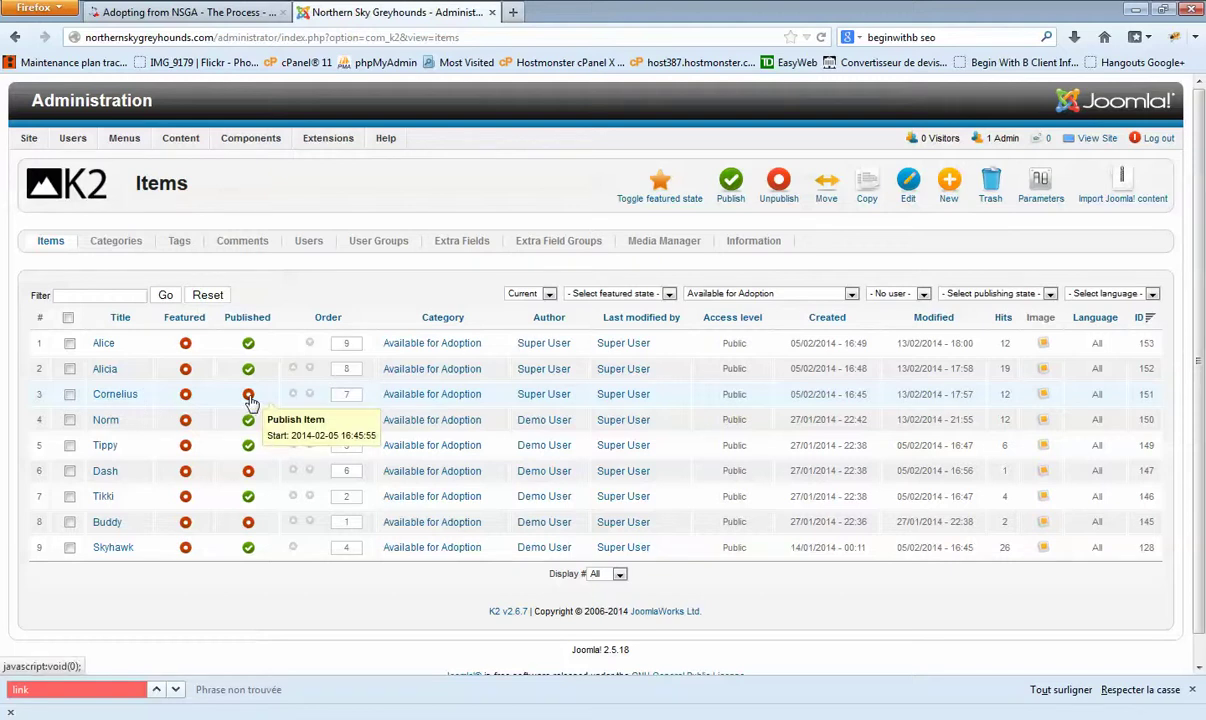
left_click(250, 396)
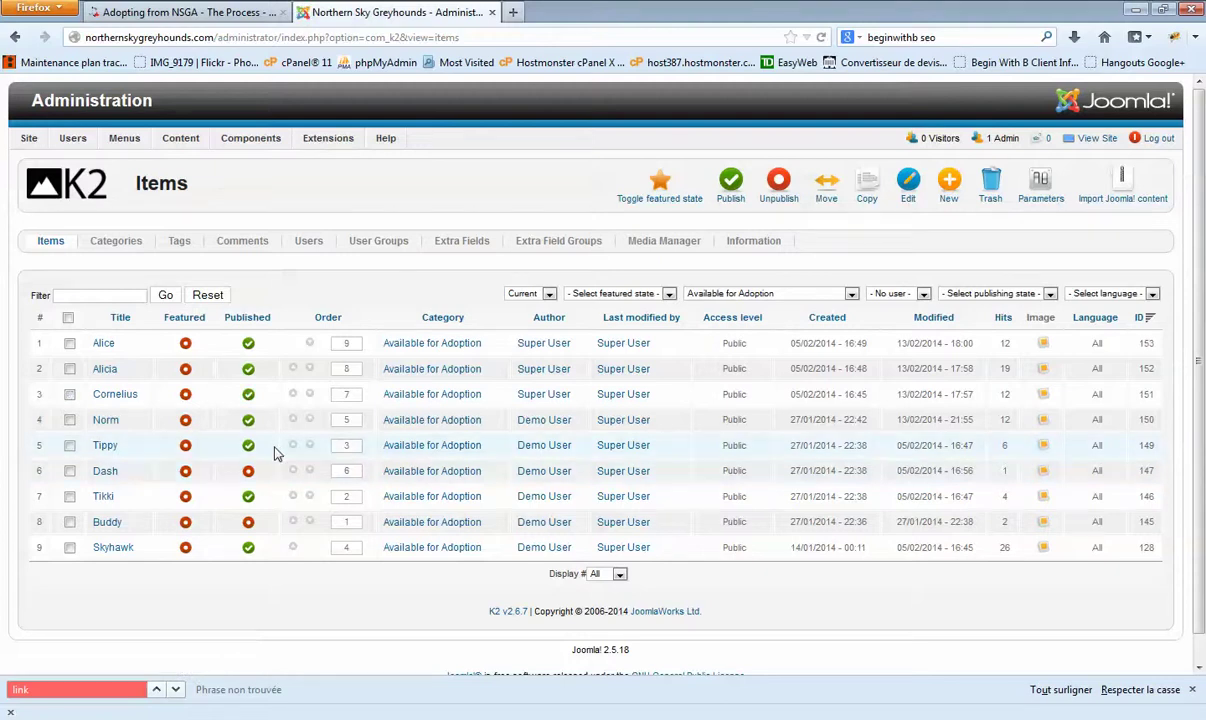
left_click(117, 397)
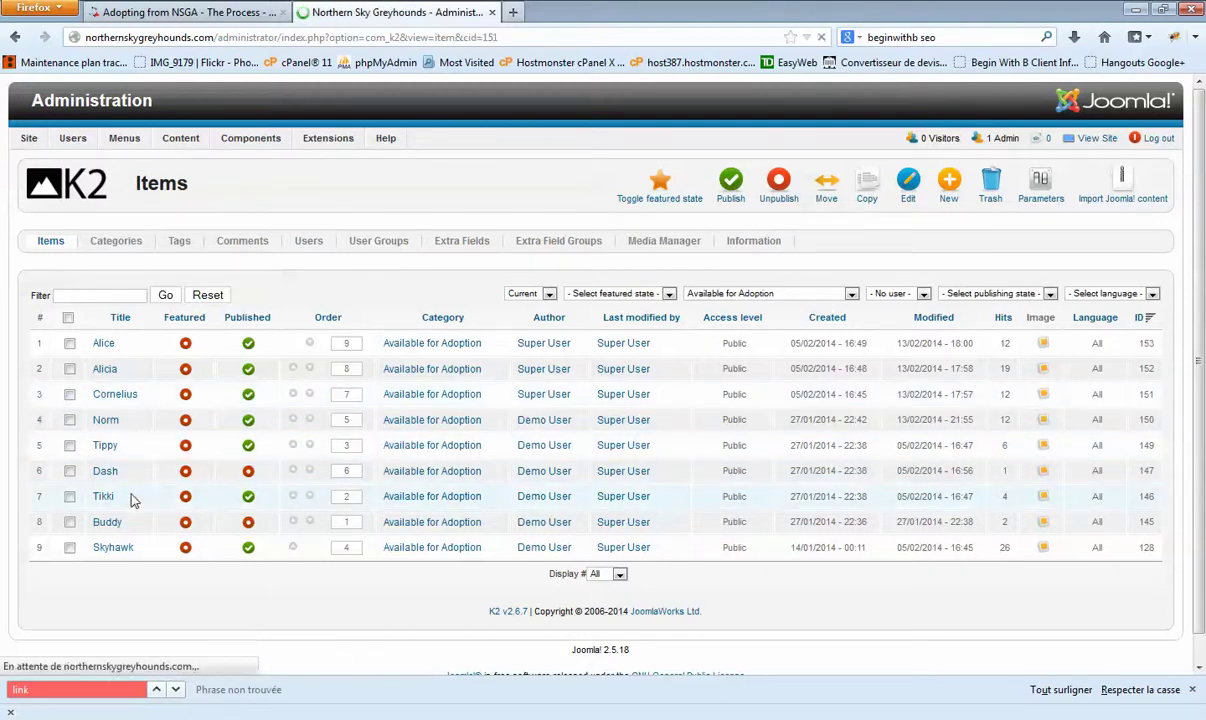
Step: Look over Cornelius's description text and its item image preview
scroll(826, 459, "down", 3)
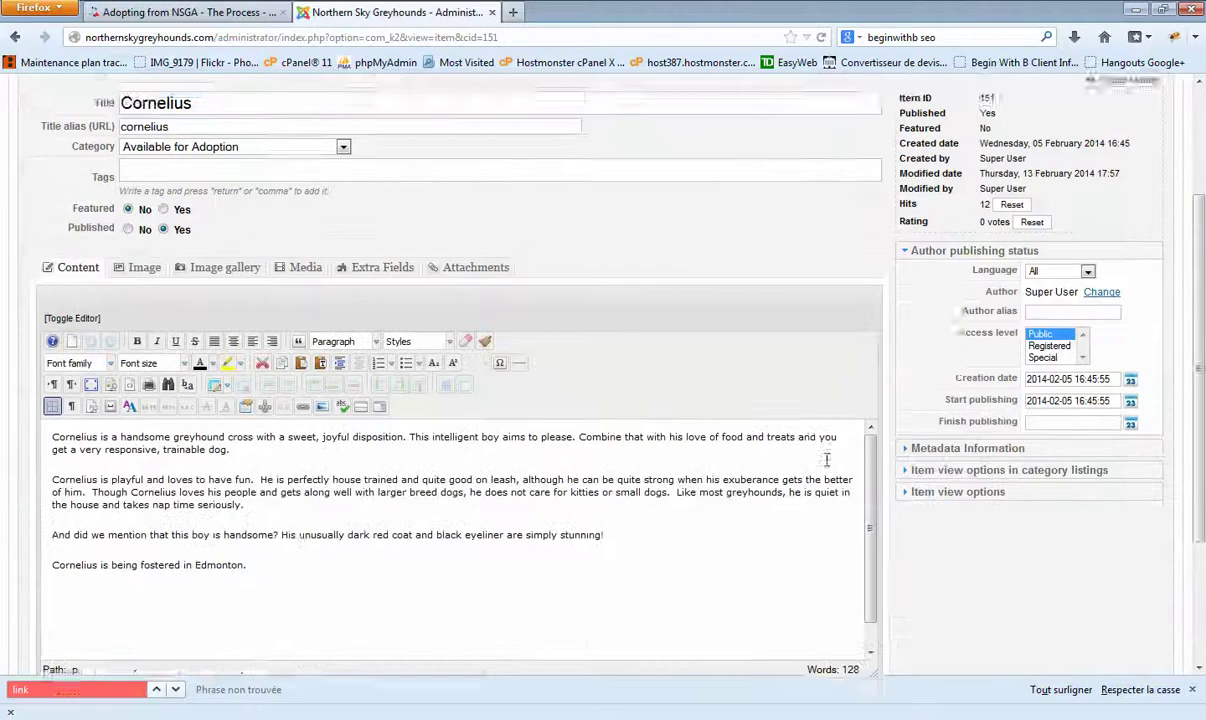
left_click_drag(267, 549, 27, 390)
left_click(228, 518)
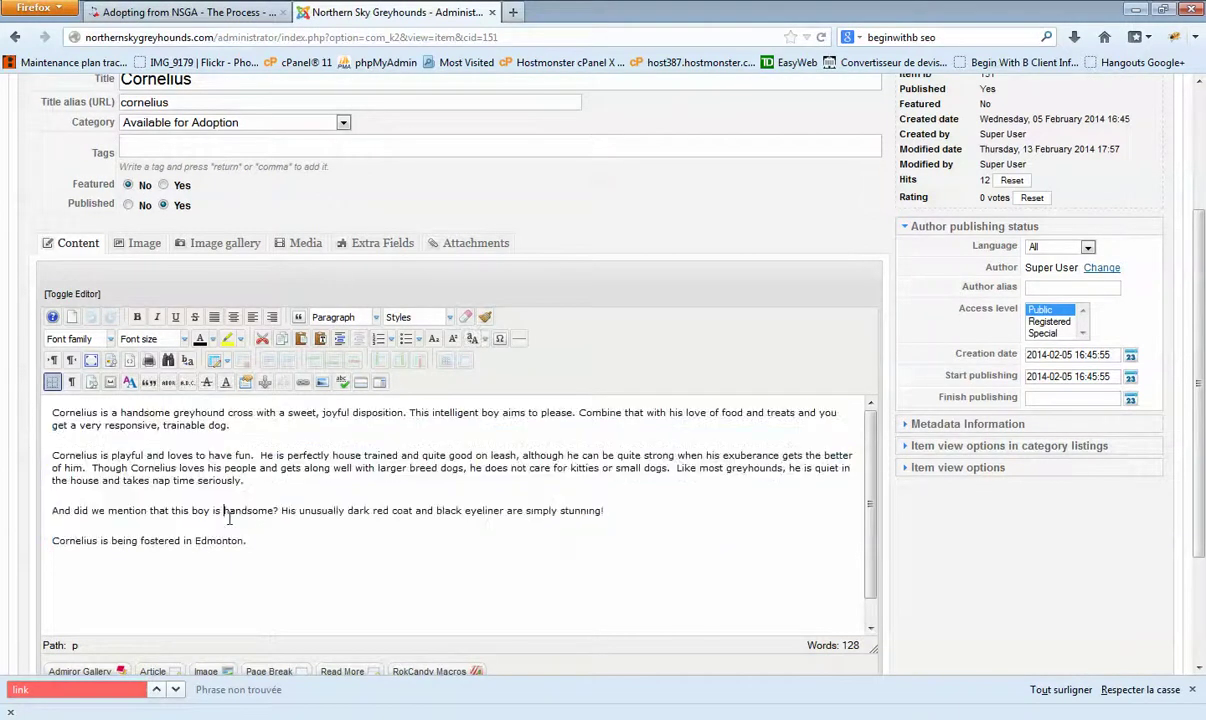
left_click(125, 244)
scroll(280, 470, "down", 2)
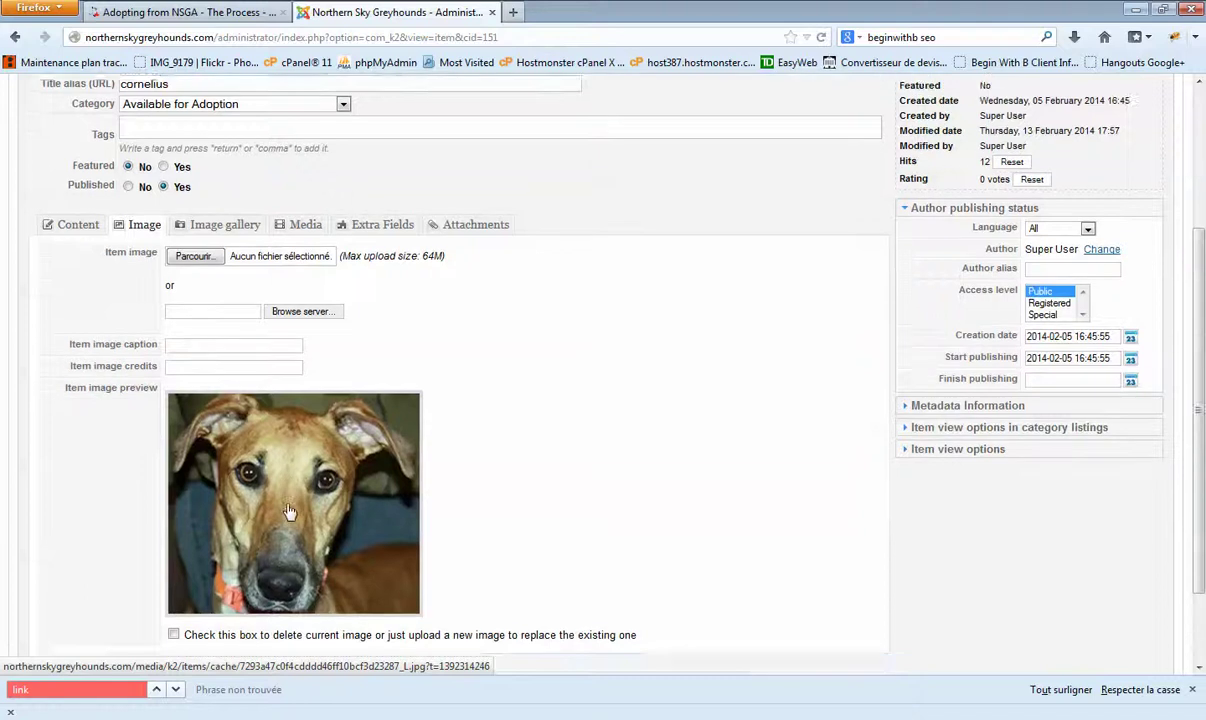
scroll(282, 350, "up", 4)
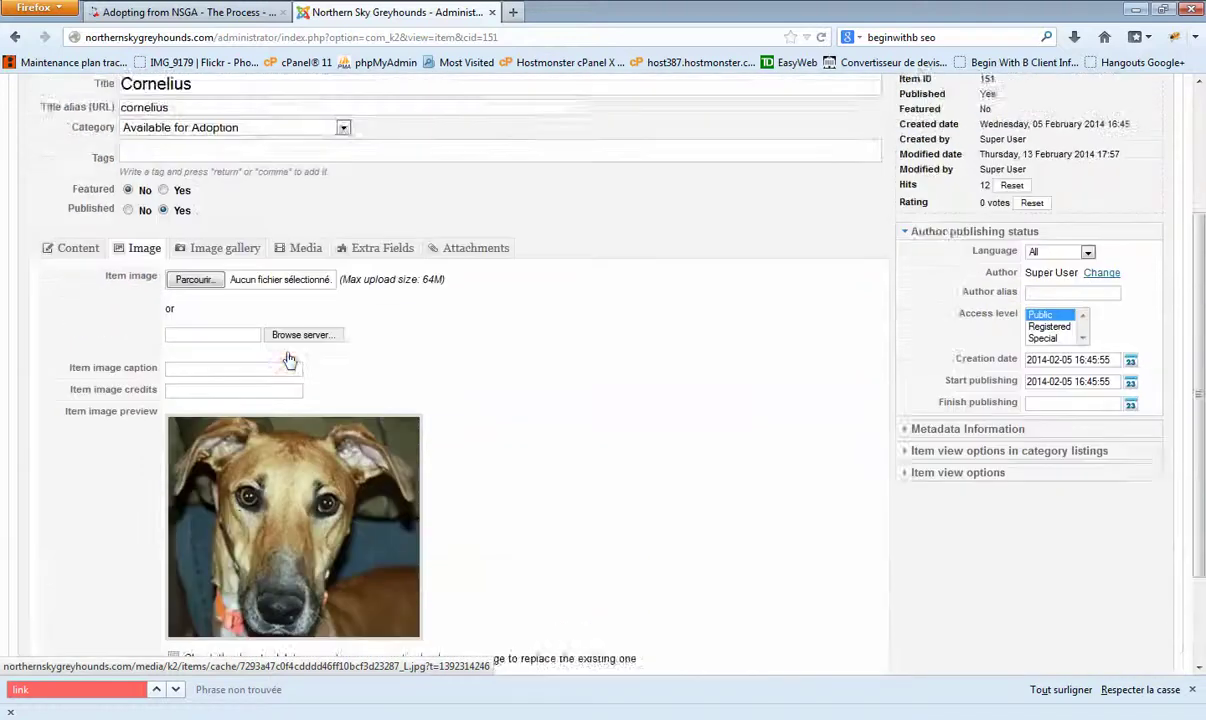
Step: Check Cornelius's Extra Fields, such as Children: Yes - older, then leave without saving
left_click(393, 345)
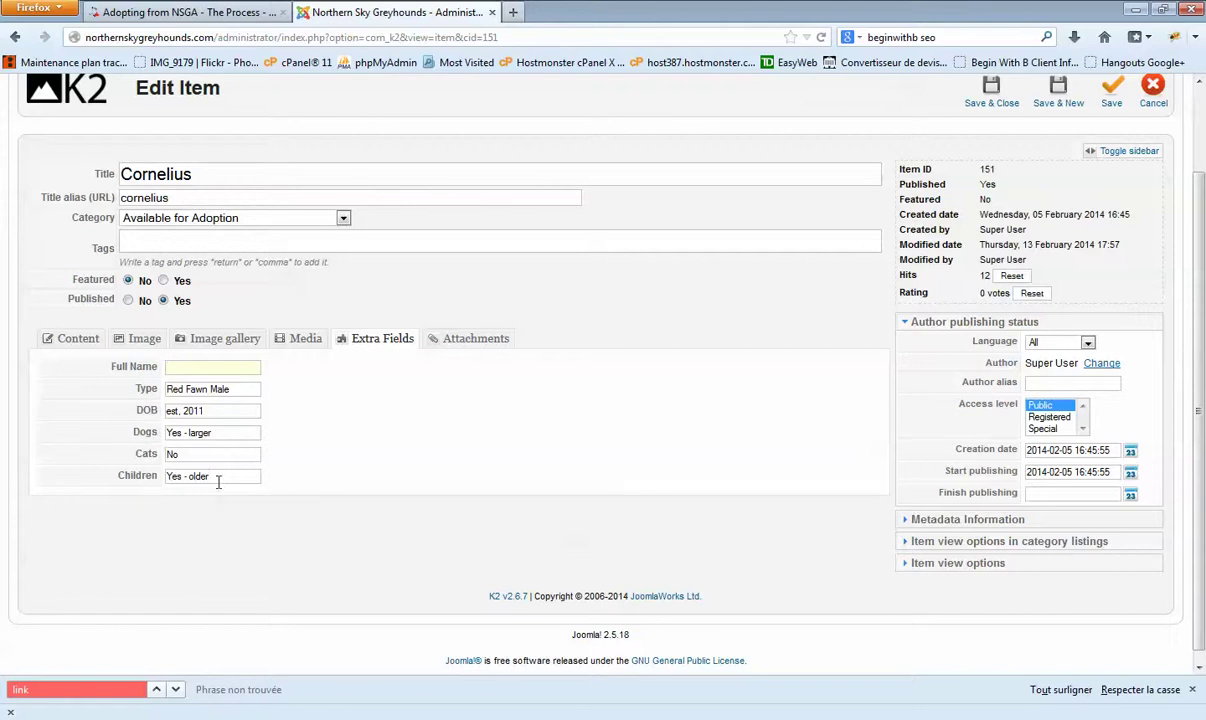
left_click_drag(218, 483, 185, 480)
left_click(178, 367)
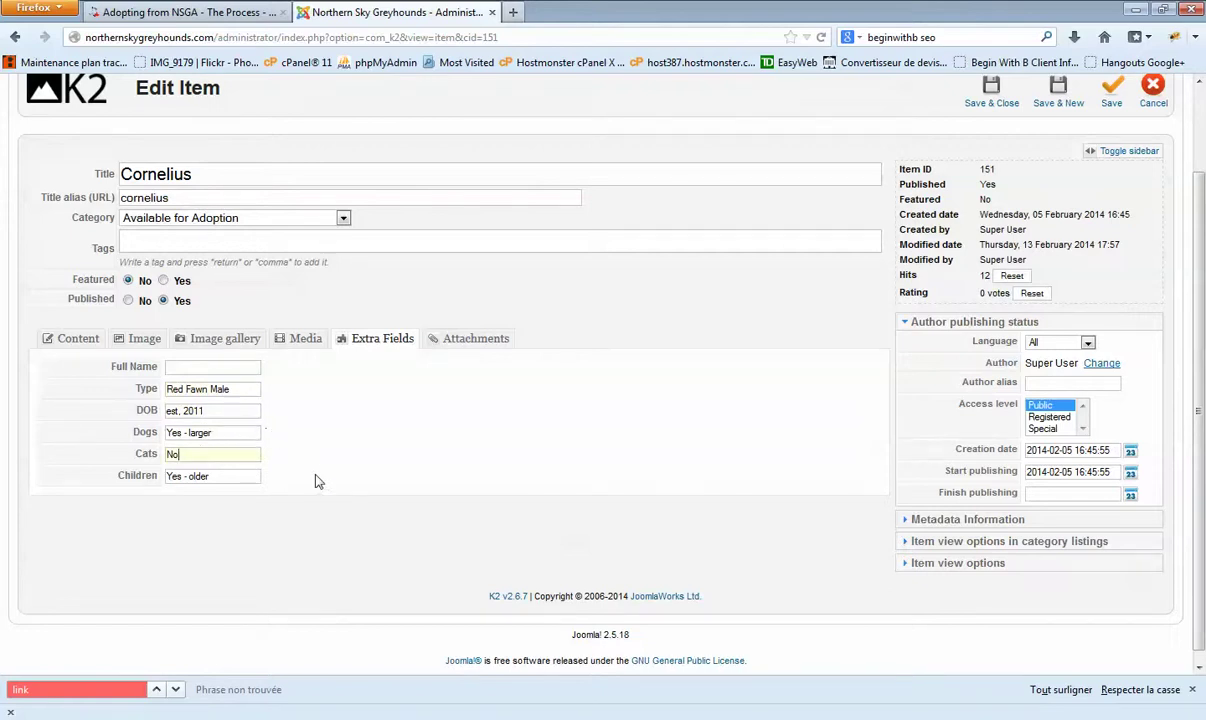
scroll(315, 480, "up", 2)
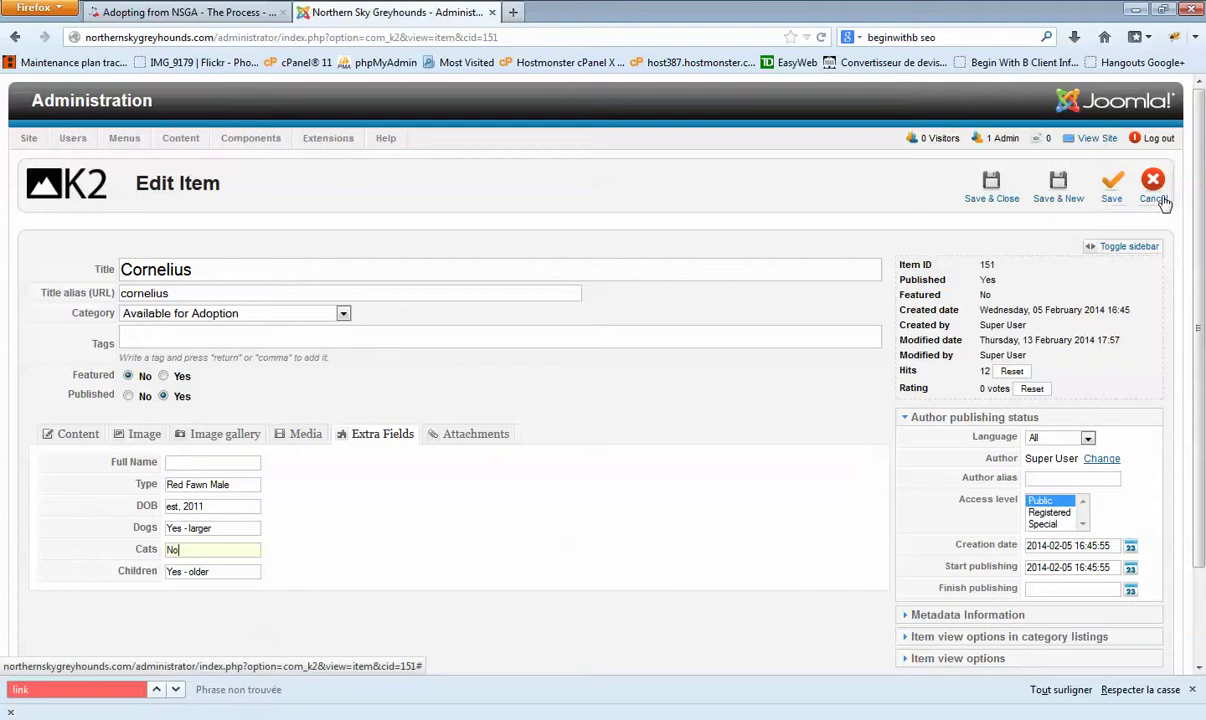
left_click(1154, 190)
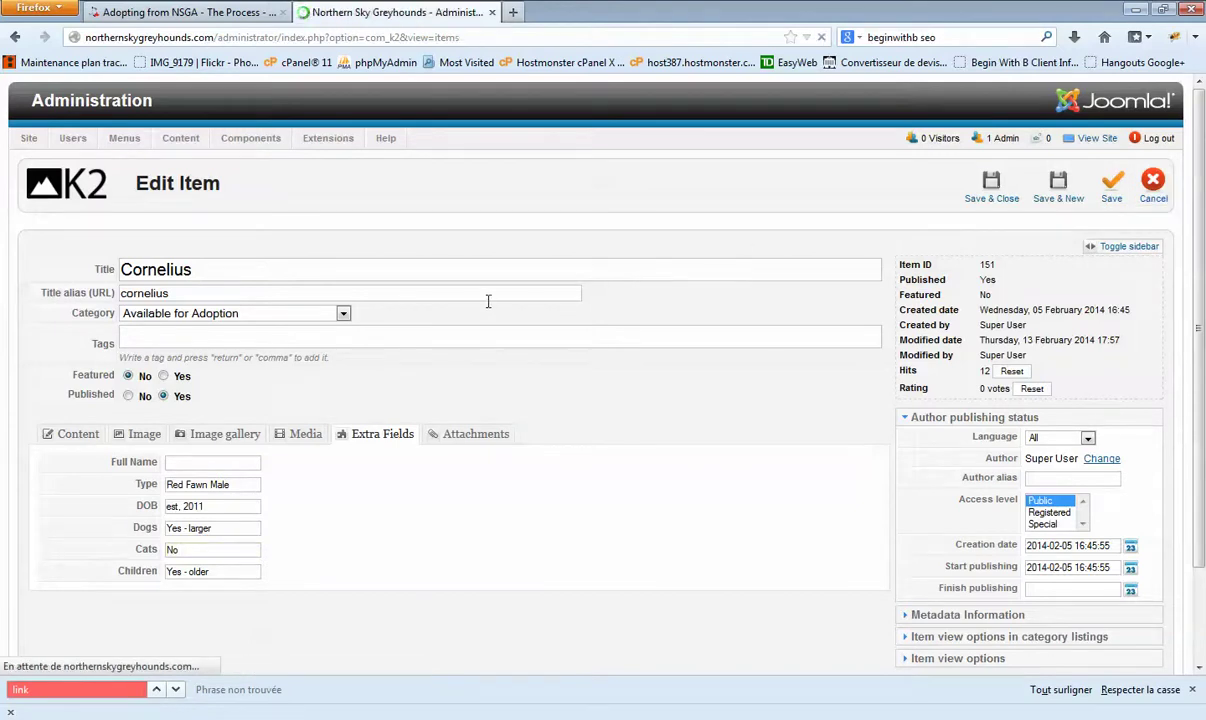